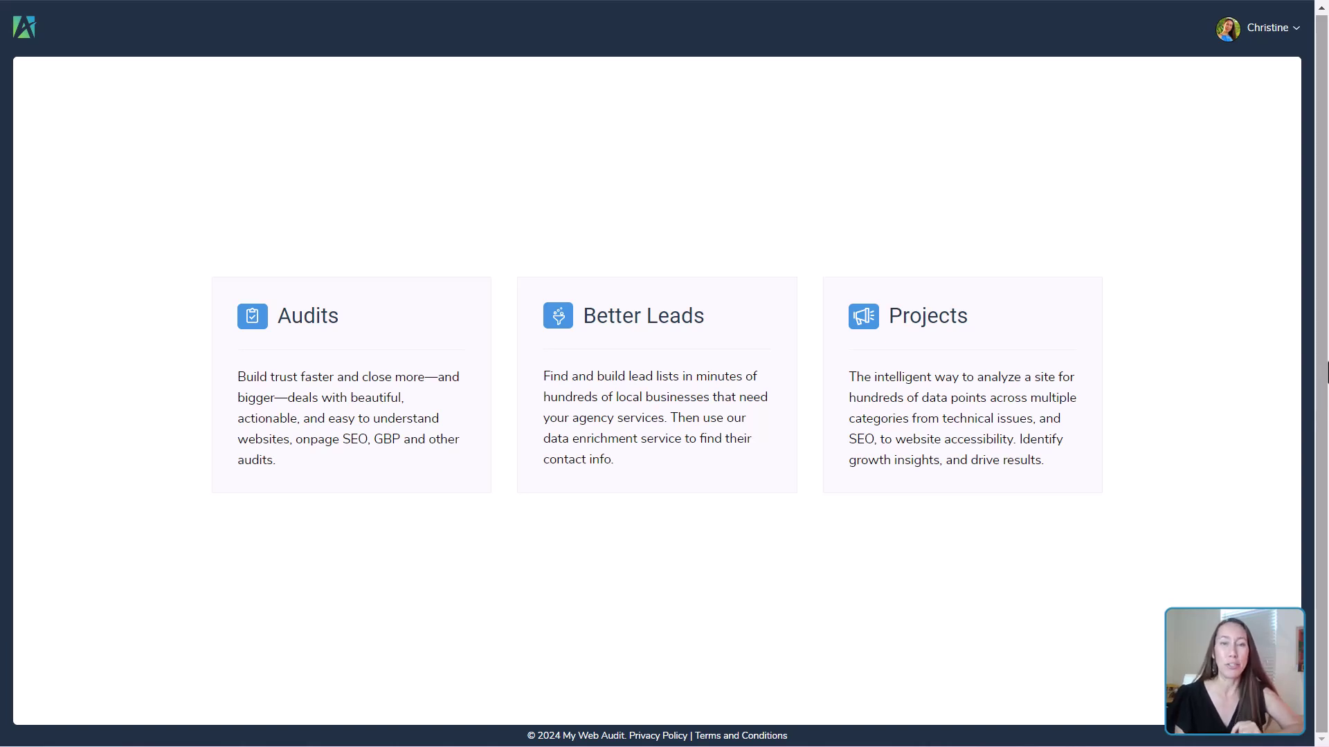
# - Open the Better Leads product and start a new search for local leads
pyautogui.click(649, 332)
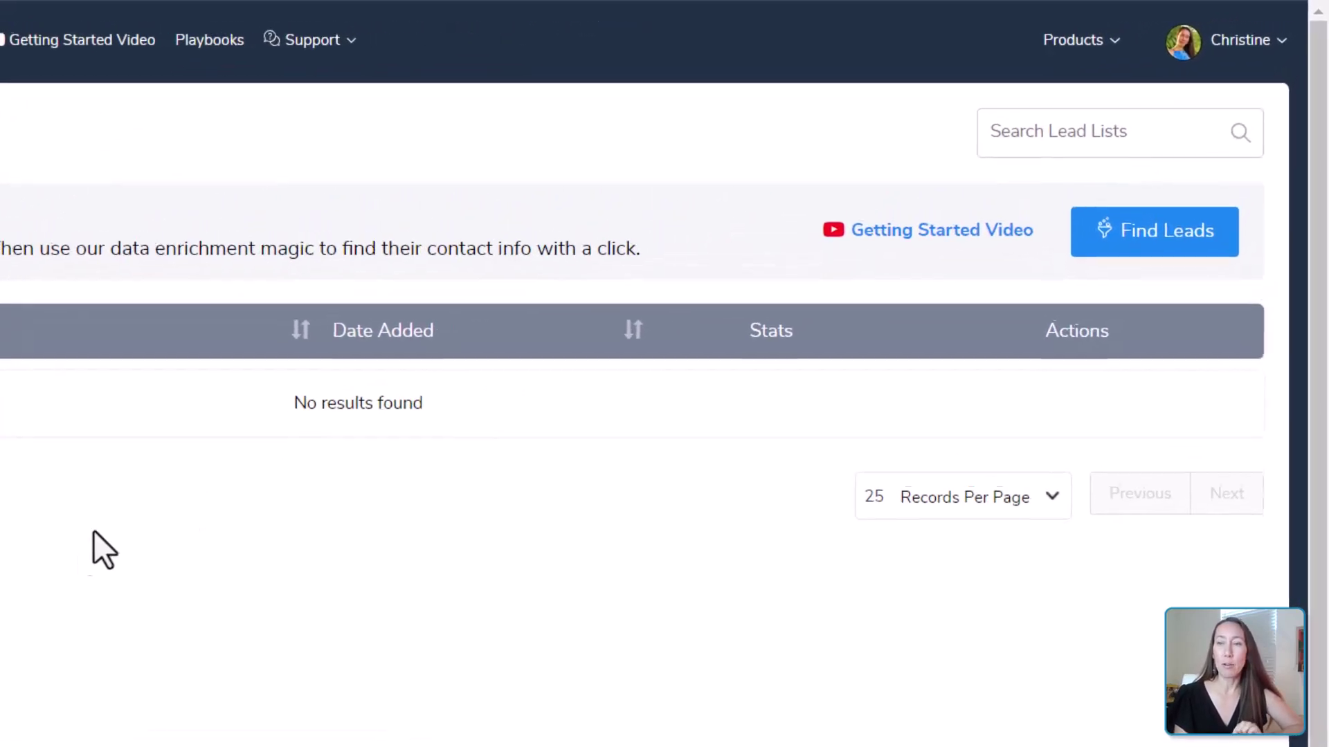
pyautogui.click(1196, 228)
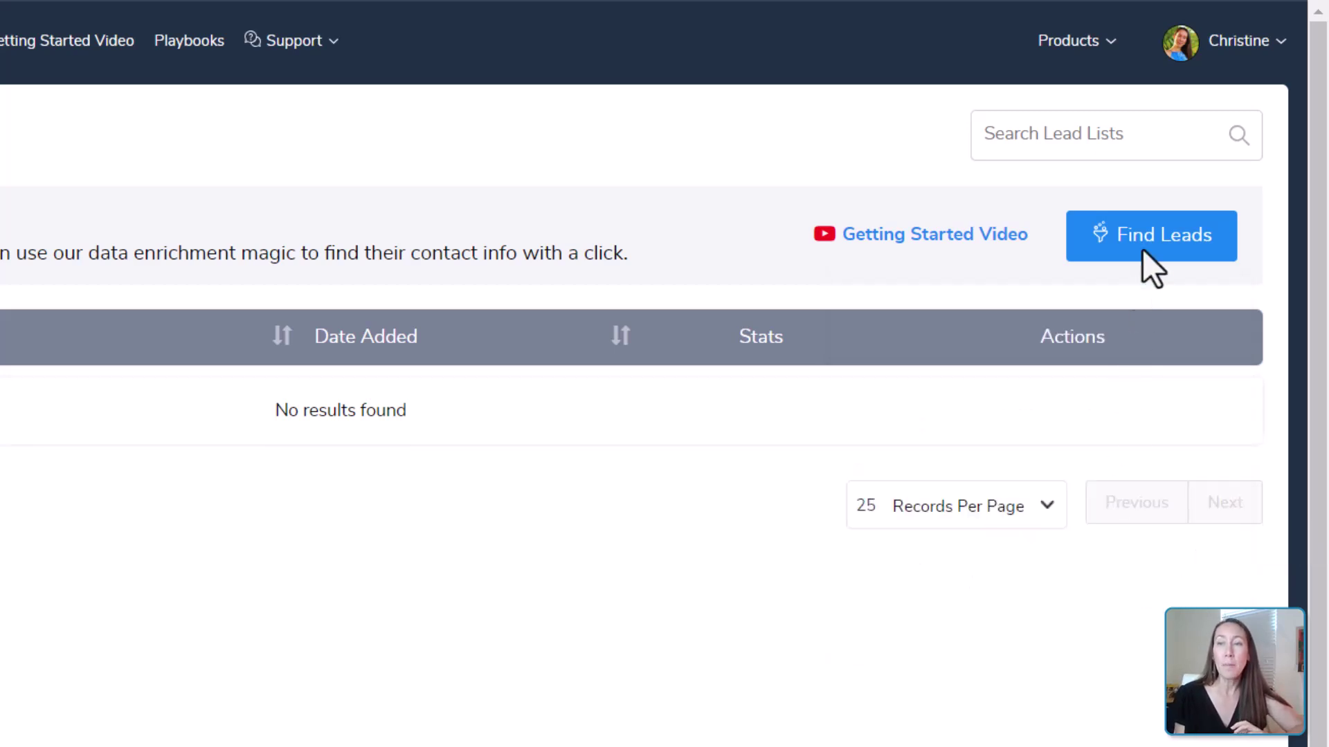
pyautogui.moveTo(1151, 237)
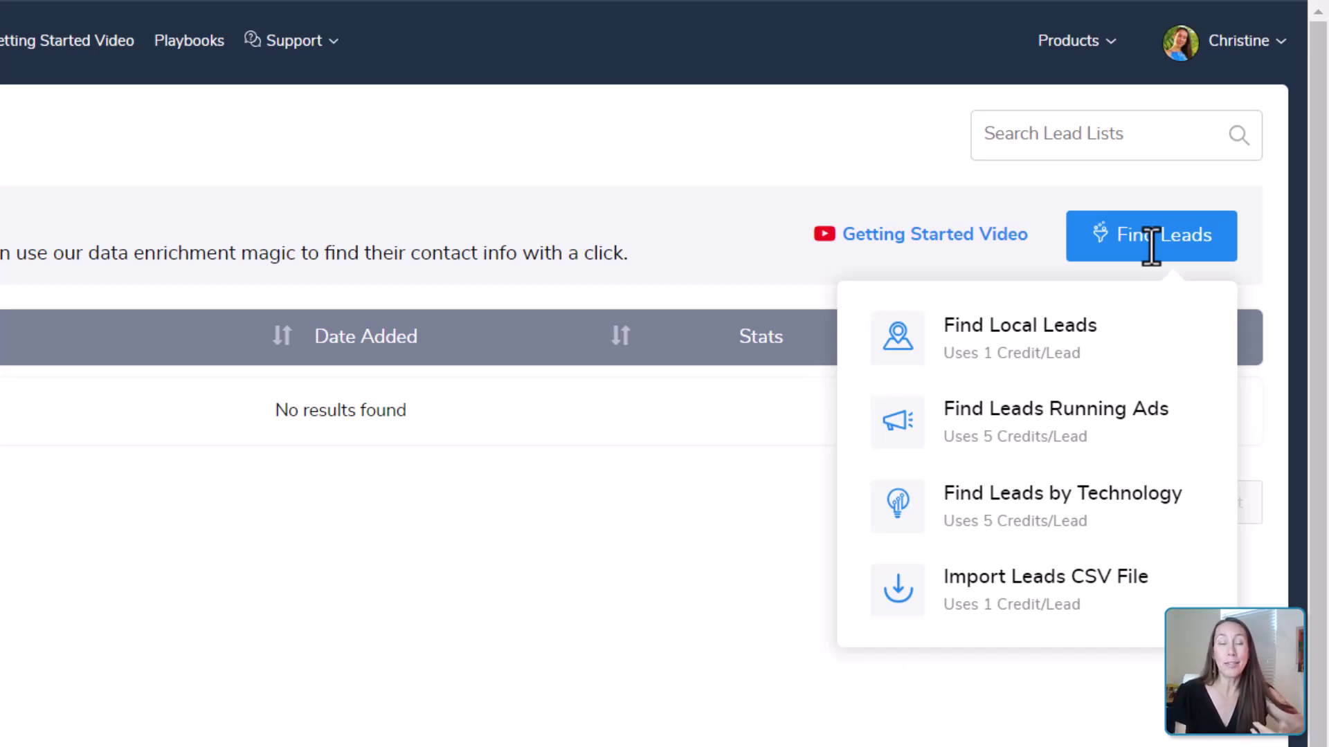
pyautogui.click(1139, 240)
pyautogui.click(1122, 243)
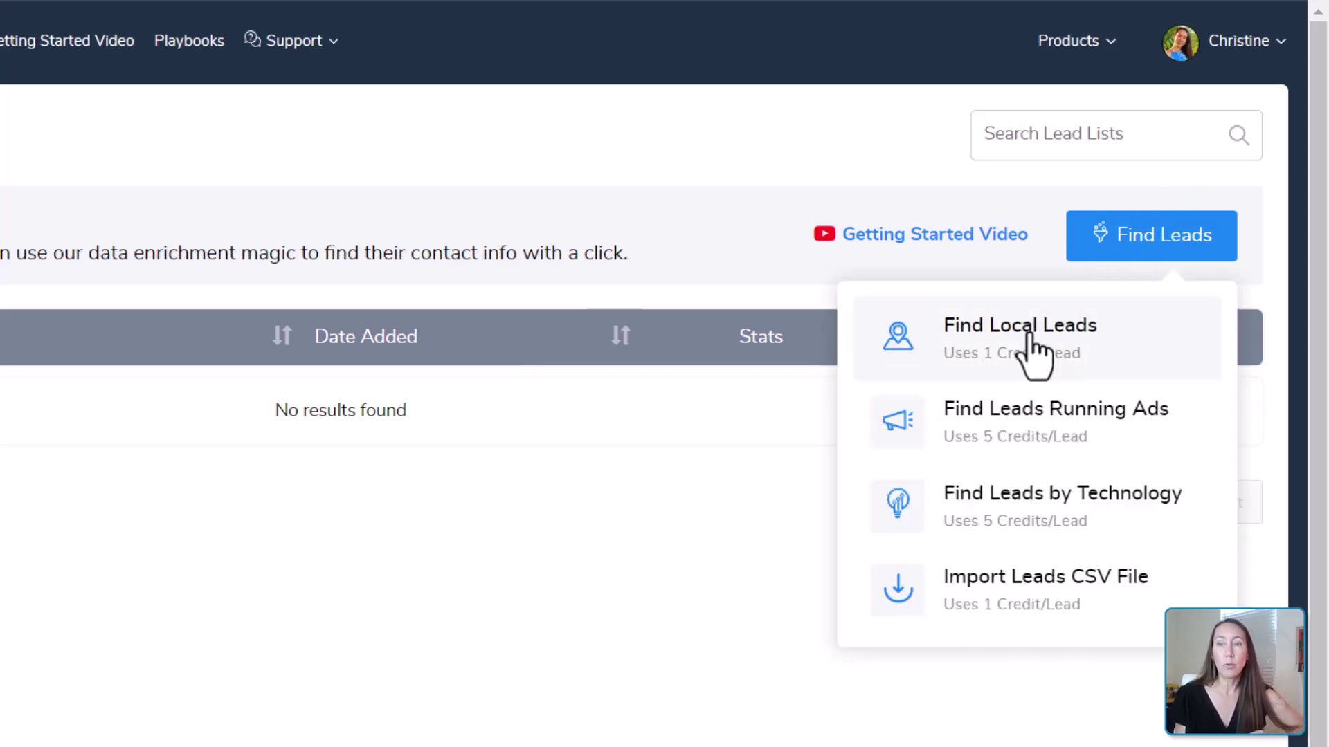
pyautogui.click(1033, 350)
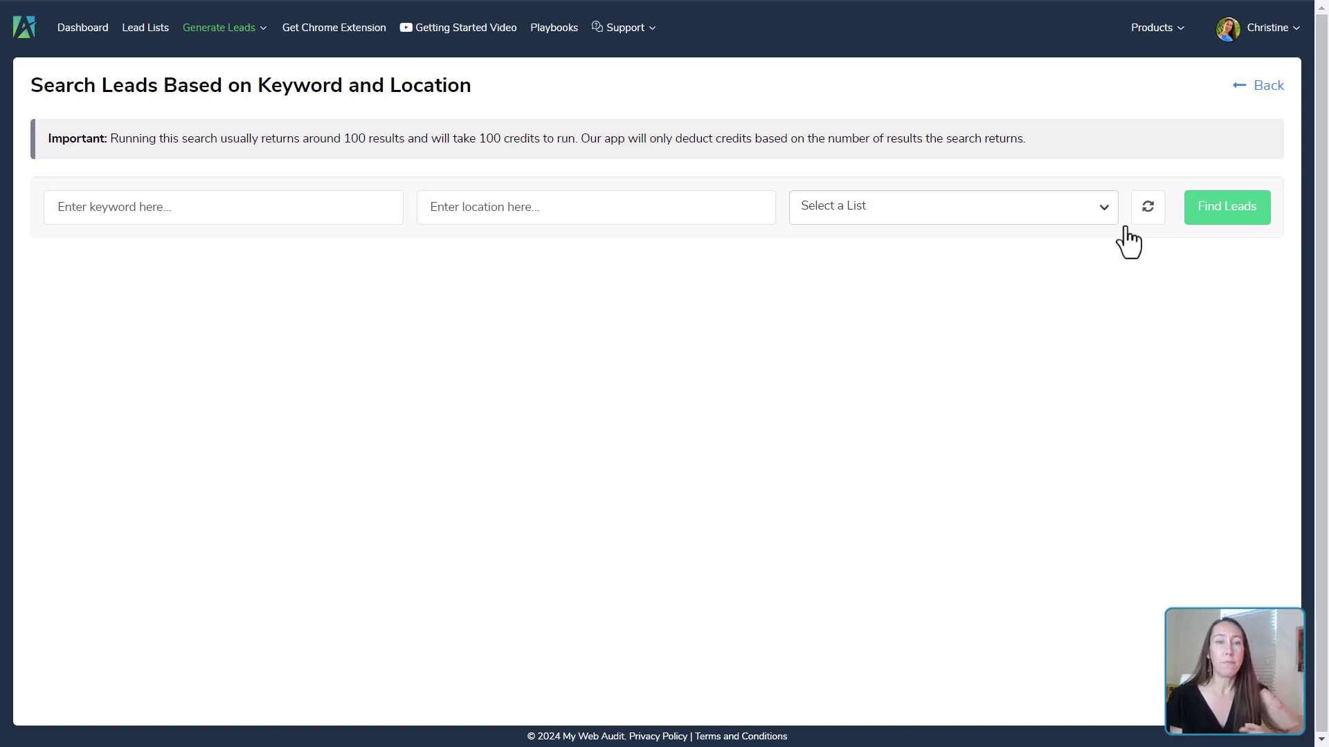
# - Set the local lead search keyword to "pool builders" and the location to Scottsdale, AZ, USA
pyautogui.click(132, 215)
pyautogui.click(107, 213)
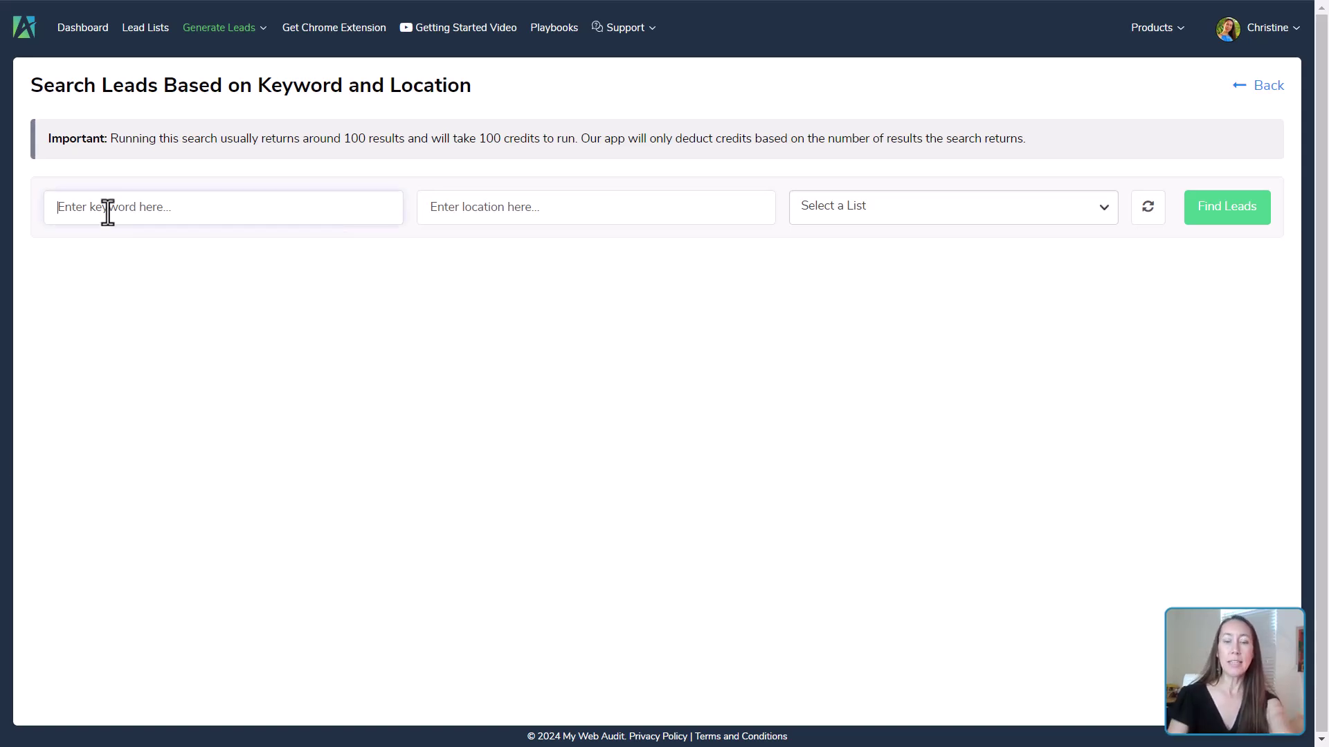
pyautogui.write('pool b')
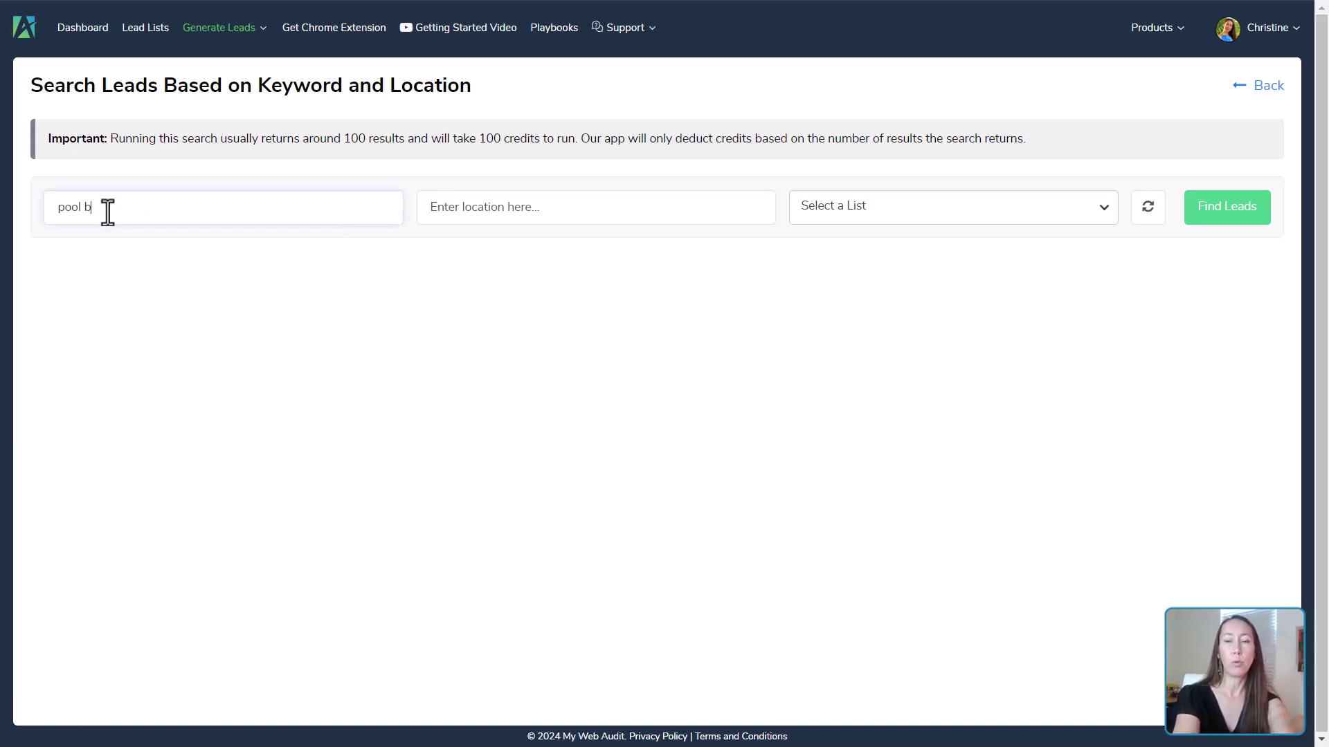
pyautogui.write('uilders')
pyautogui.press('Tab')
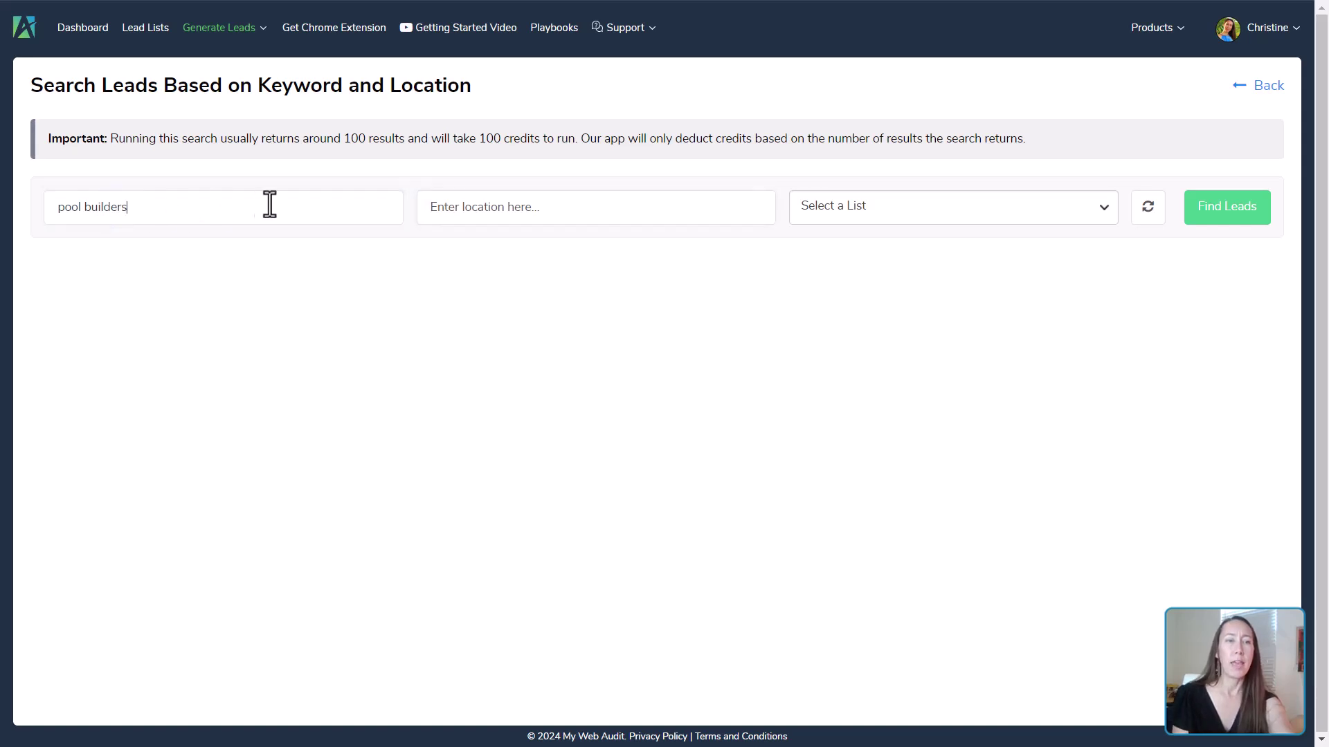
pyautogui.write('scottsda0')
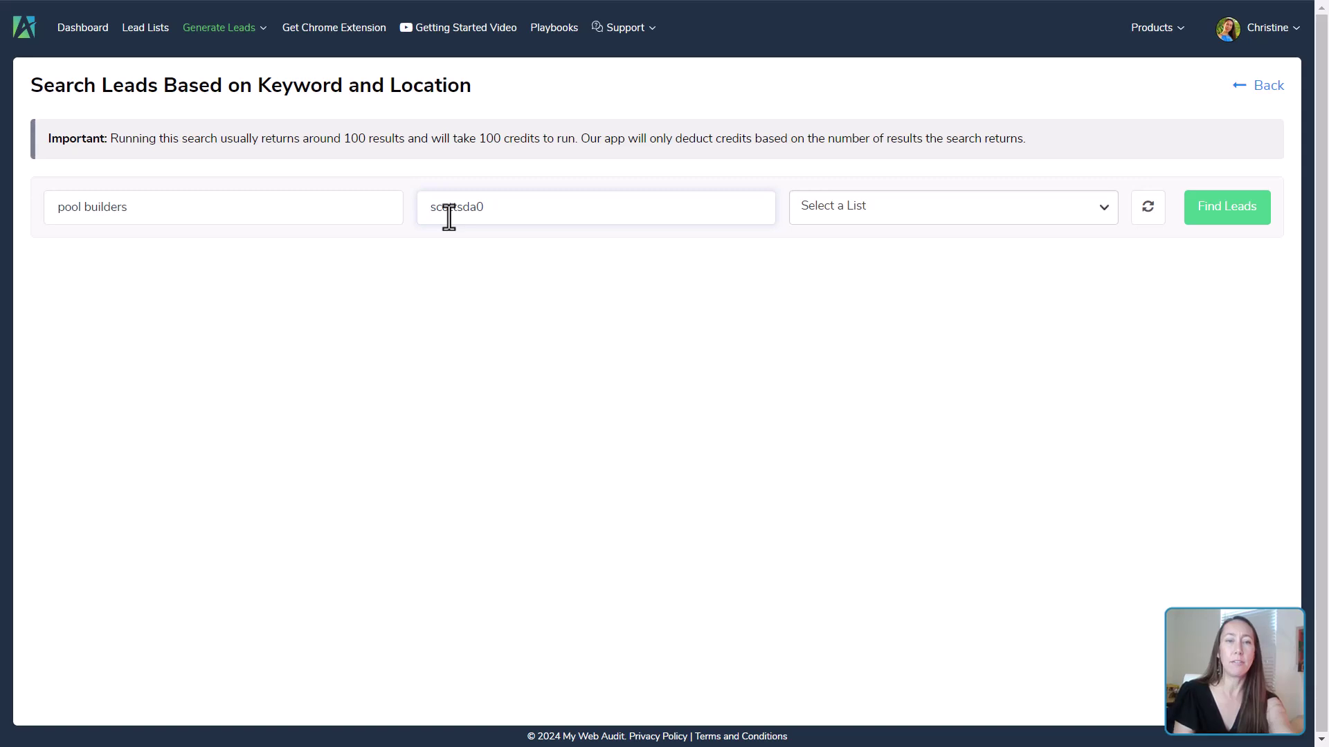
pyautogui.press('BackSpace')
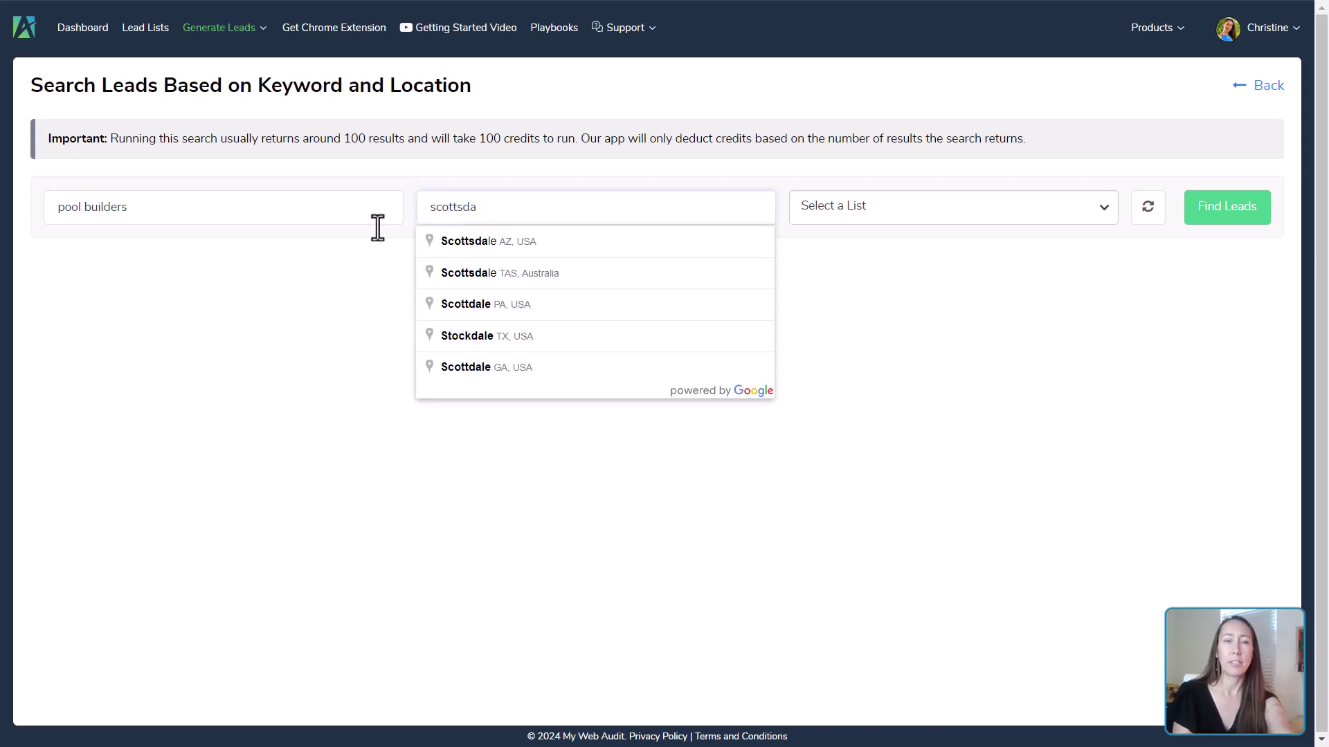
pyautogui.click(459, 241)
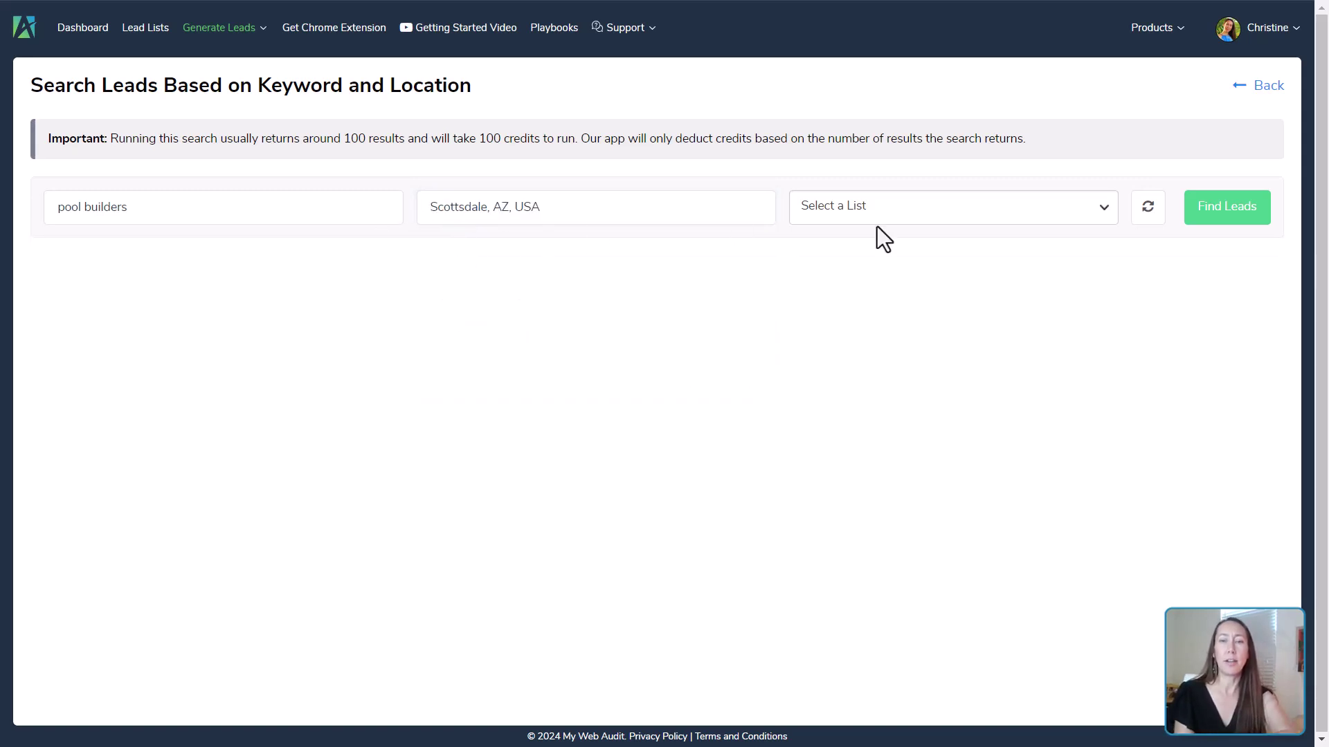
# - Create a new list named "Pool Builders" for the results and run the local lead search
pyautogui.click(1007, 230)
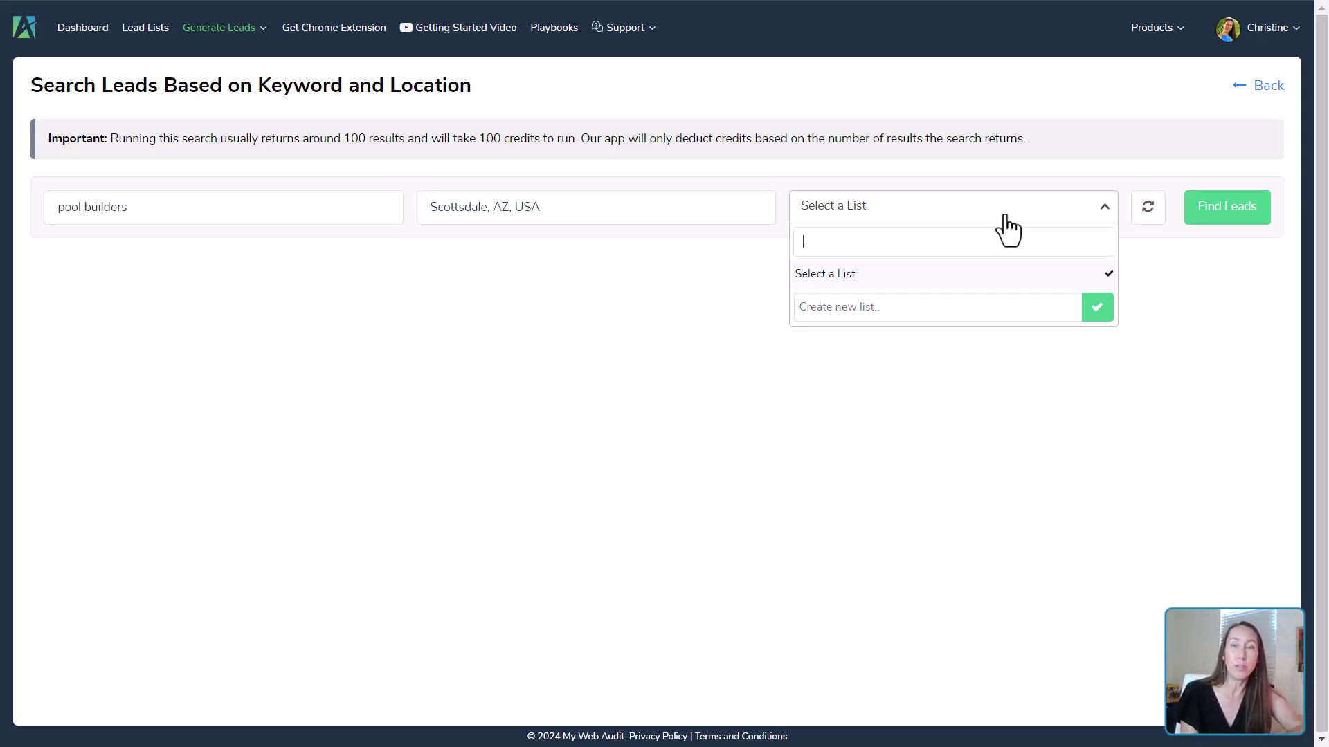
pyautogui.click(885, 312)
pyautogui.write('Pool Builders')
pyautogui.click(1093, 314)
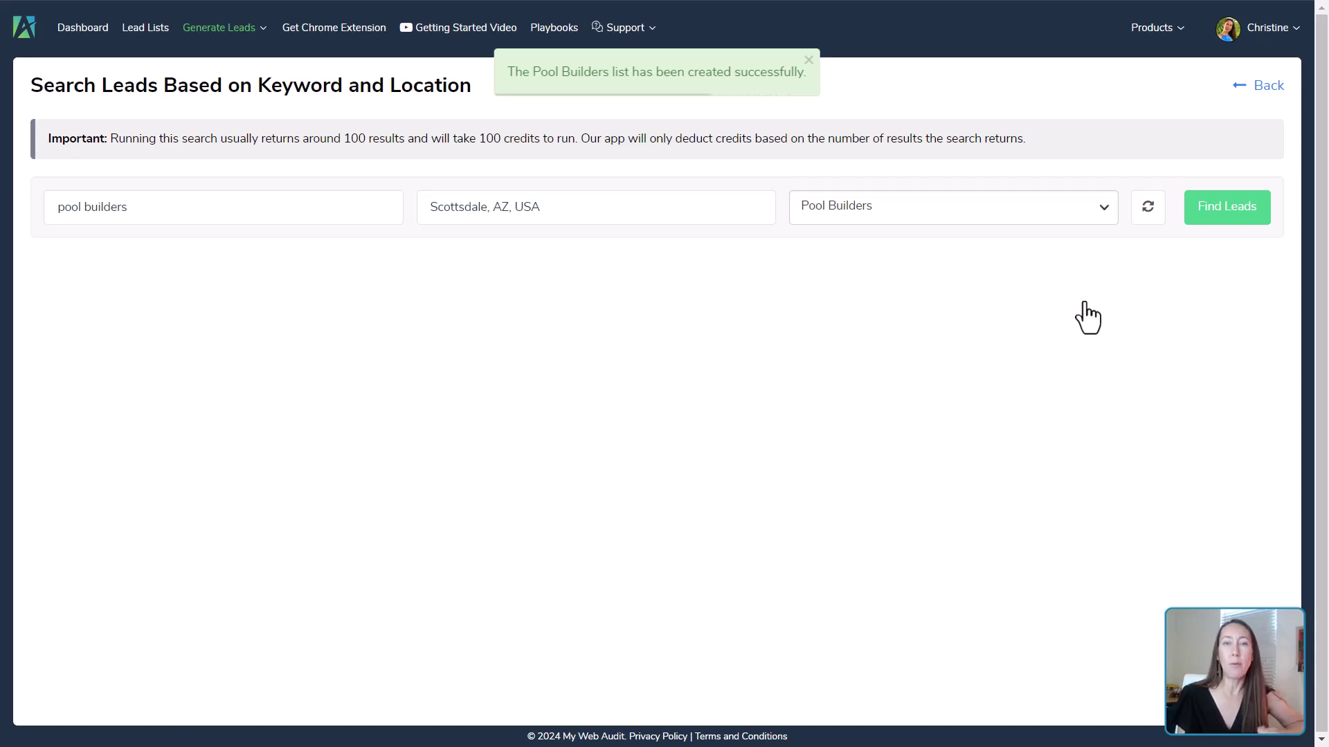
pyautogui.click(1227, 221)
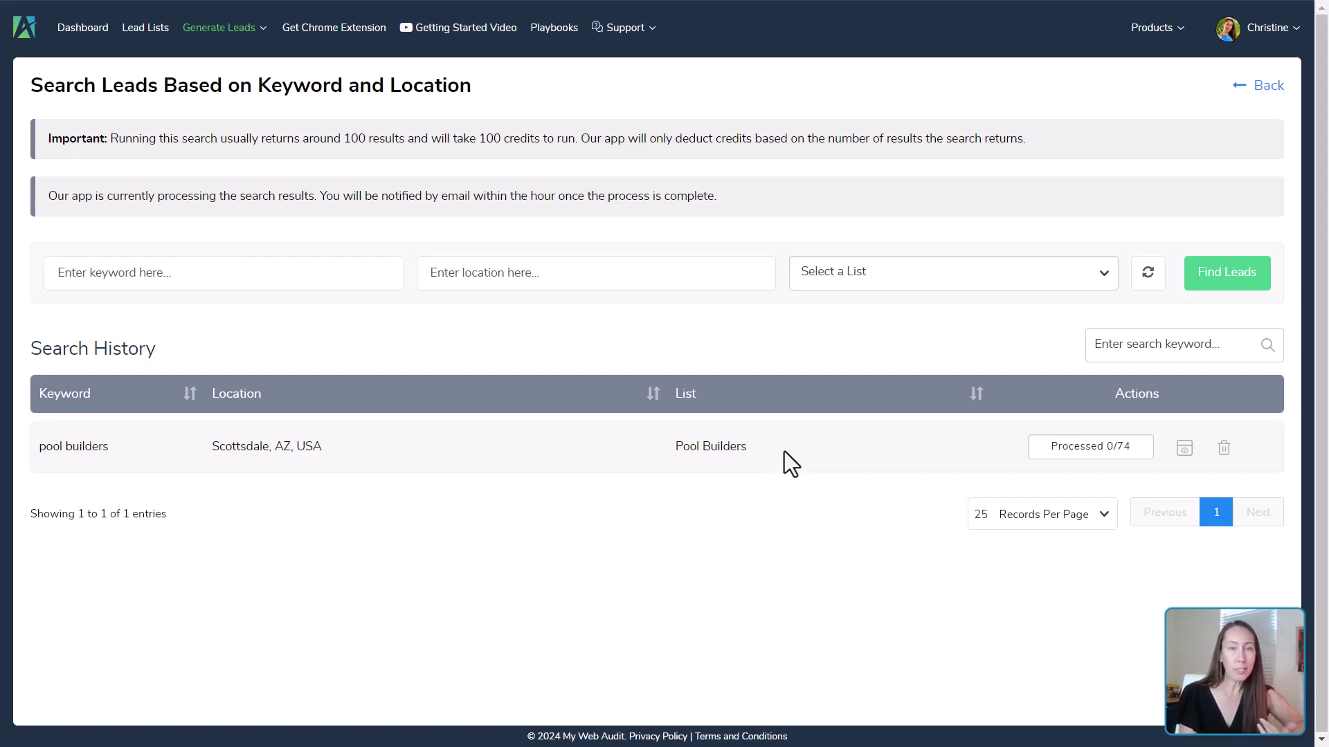
pyautogui.click(1208, 277)
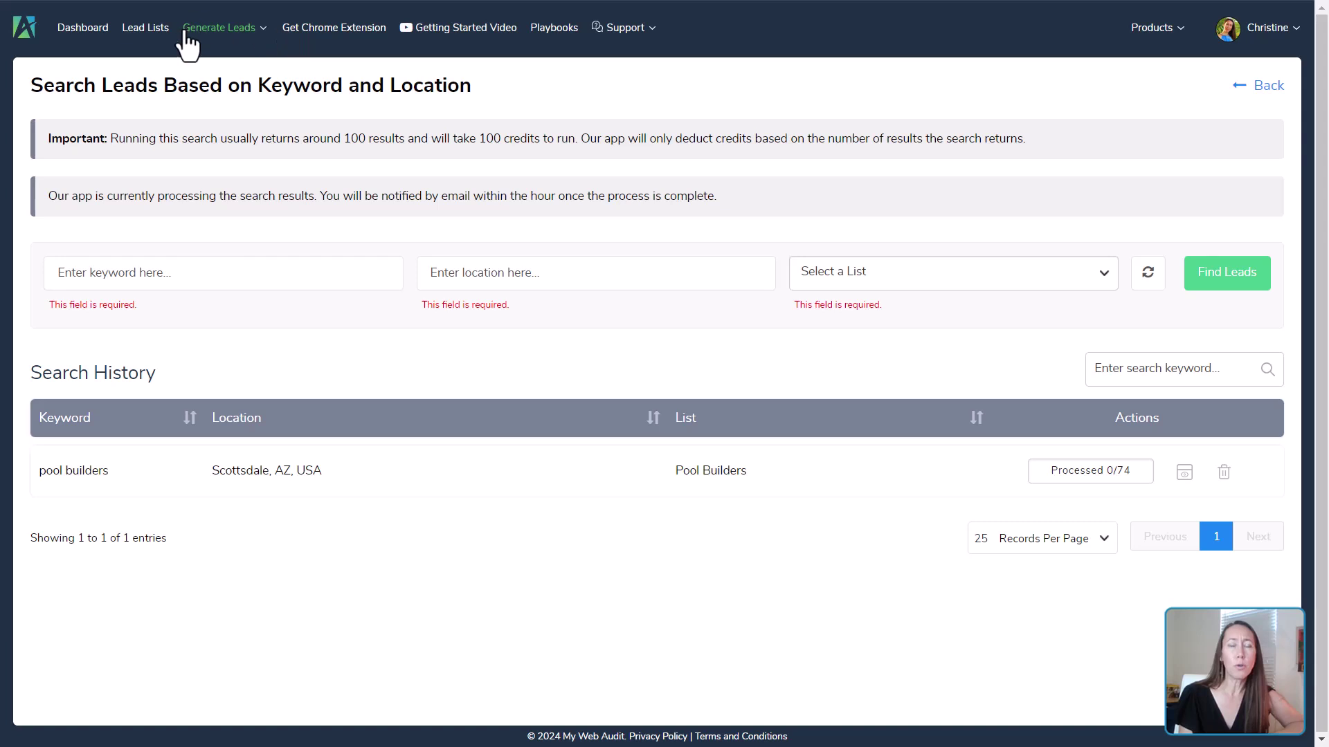
# - Start a search for leads running ads with the keyword "pest control companies" and the location Phoenix, AZ, USA
pyautogui.click(265, 44)
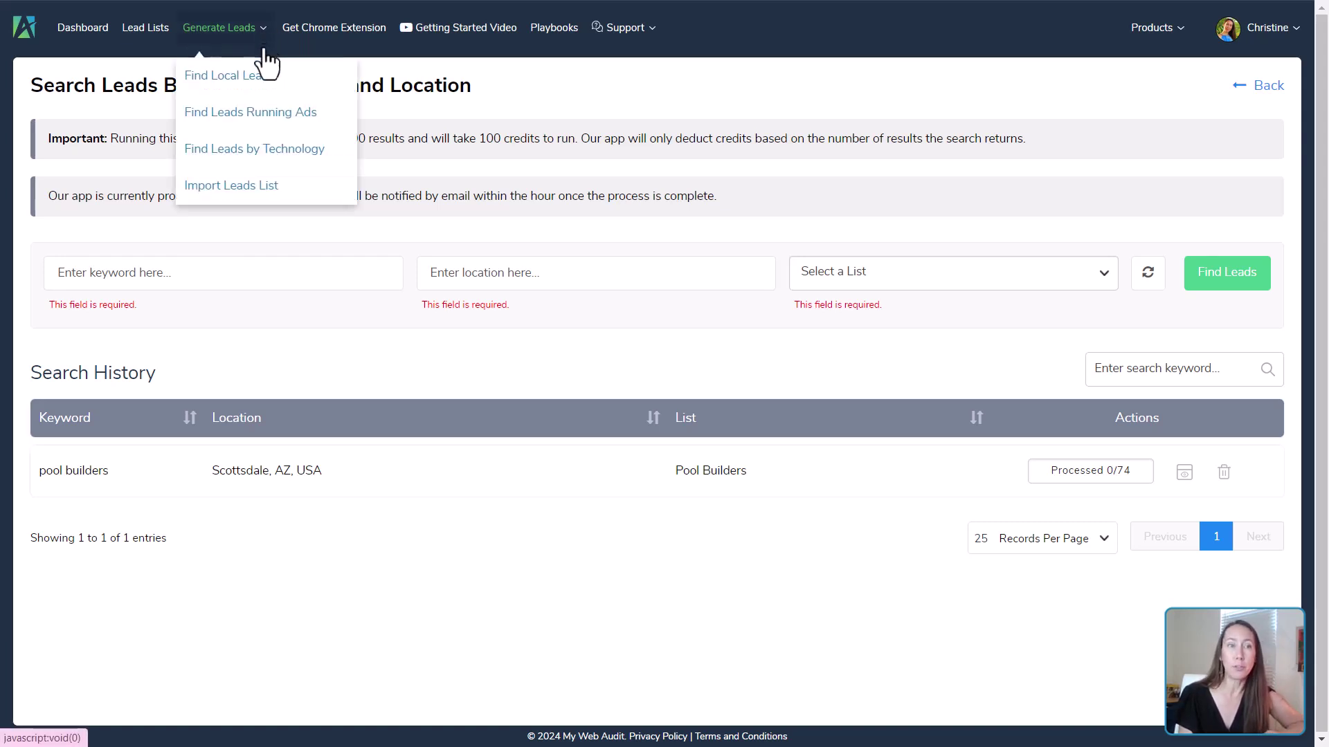
pyautogui.click(234, 119)
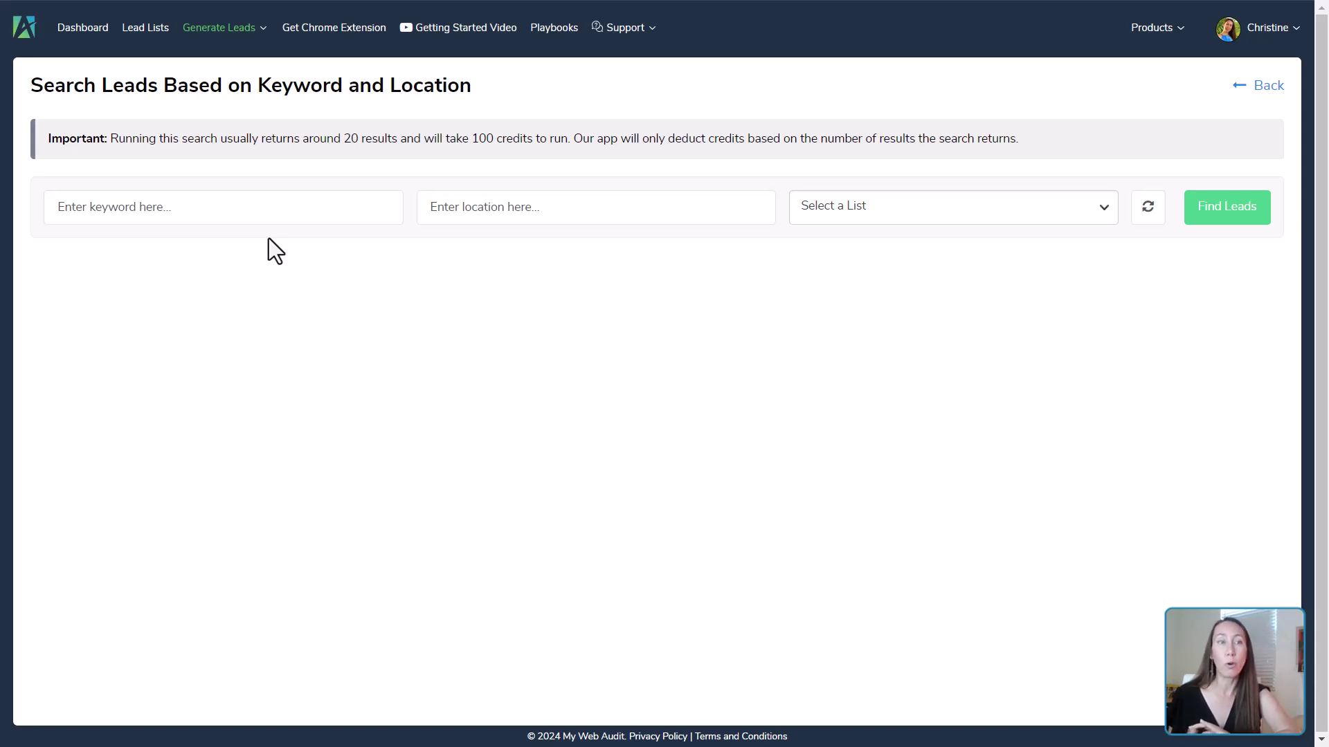
pyautogui.click(276, 216)
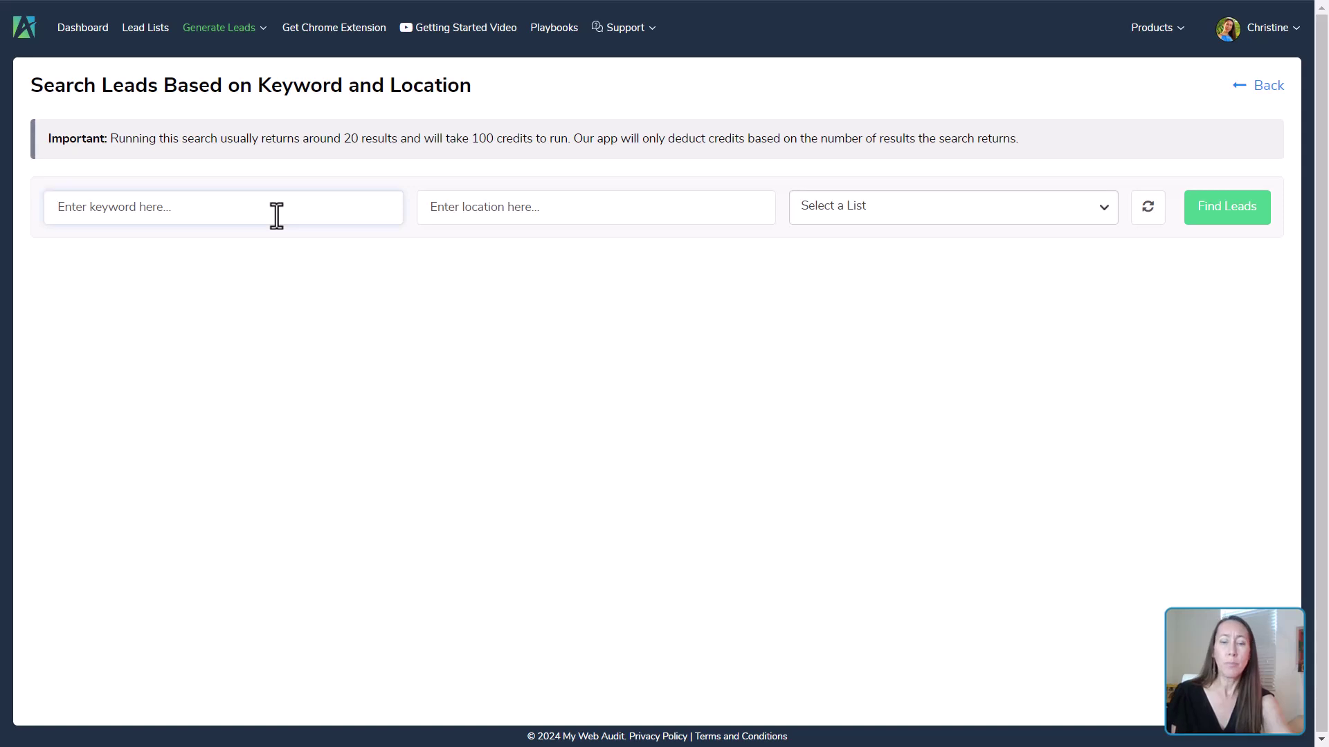
pyautogui.write('pest control ')
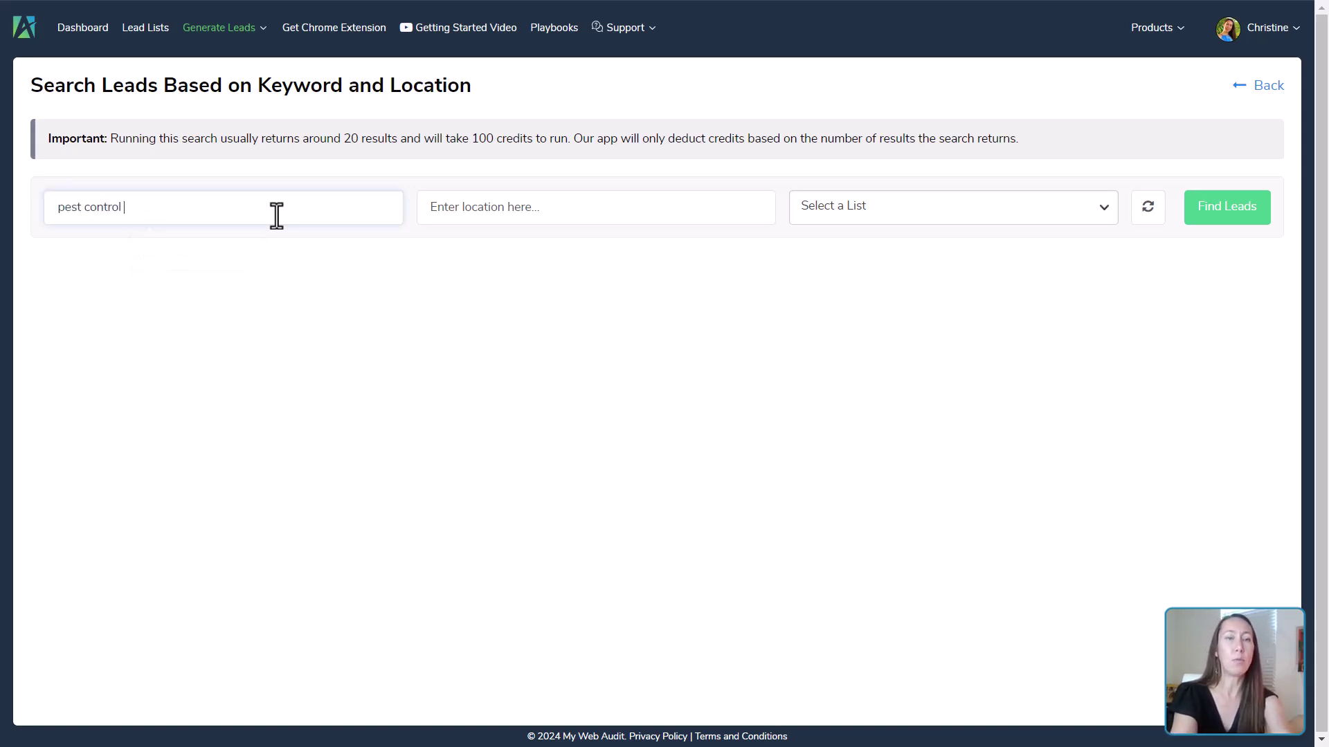
pyautogui.write('companies')
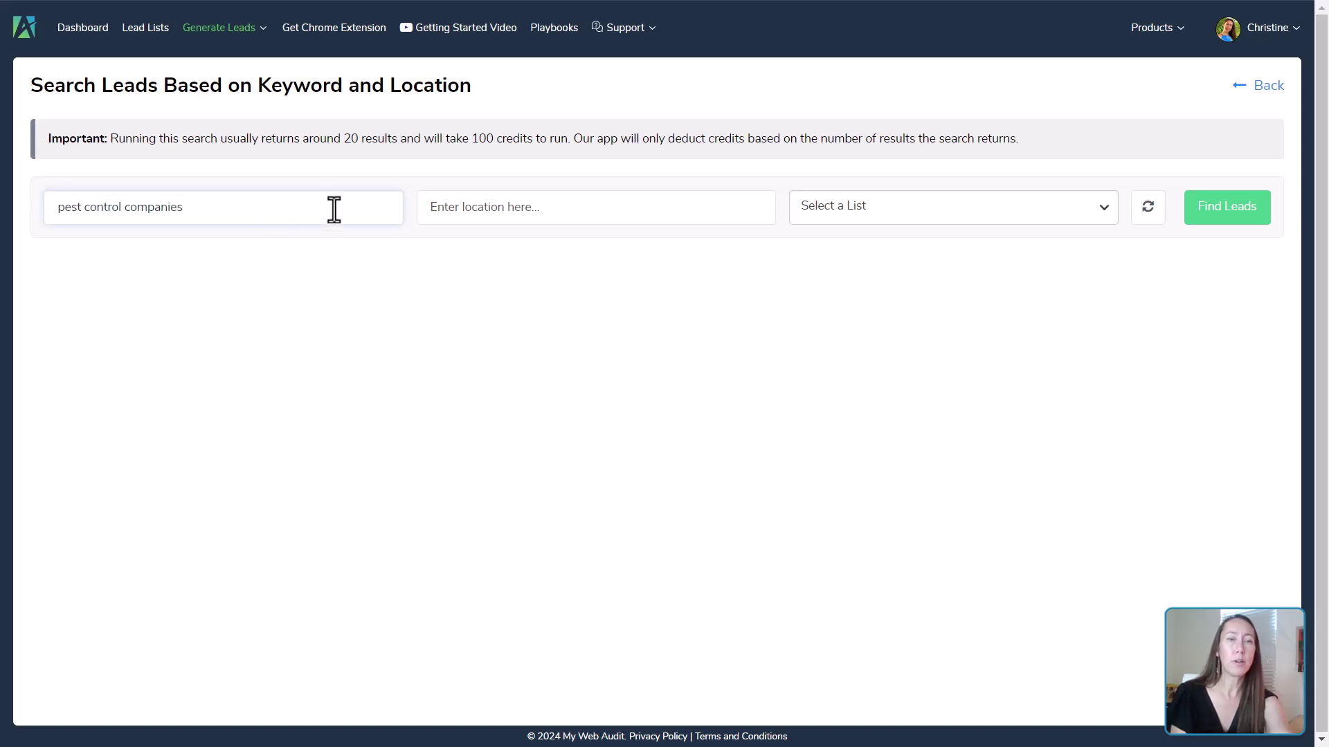
pyautogui.click(449, 217)
pyautogui.write('phoeni')
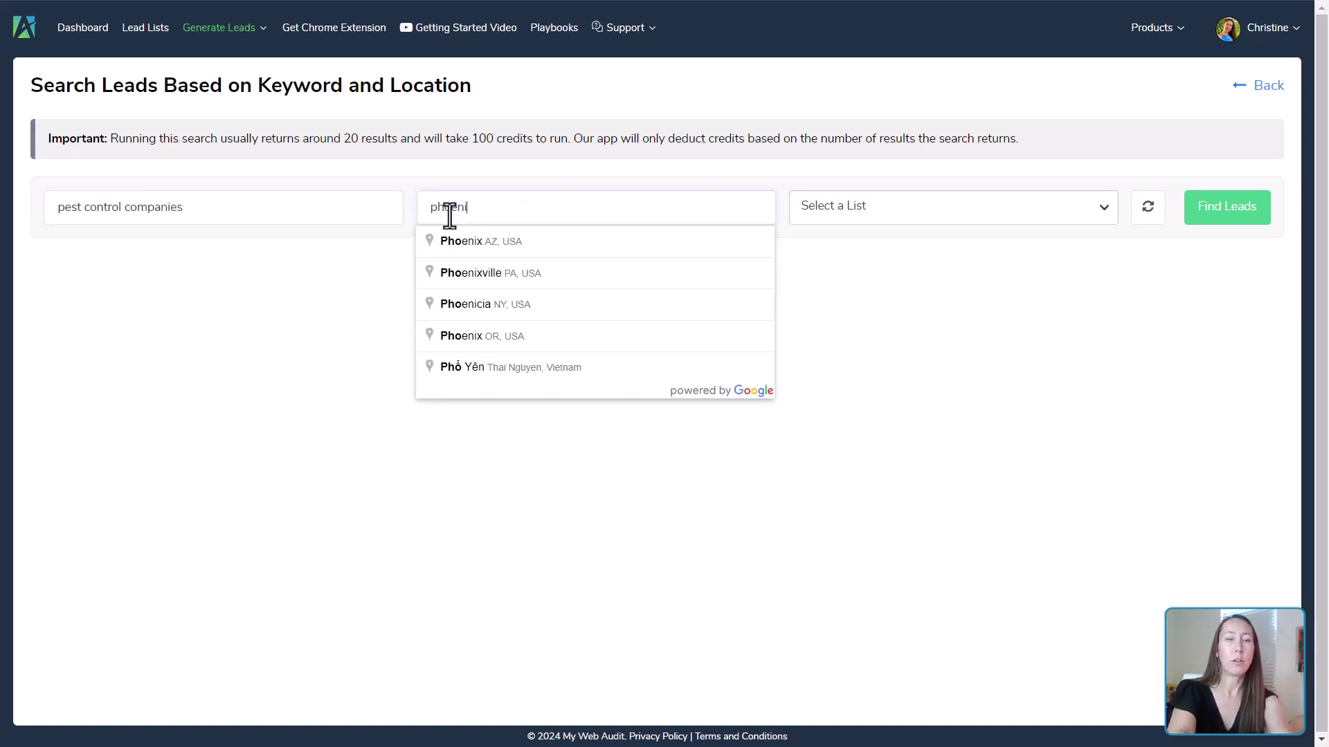
pyautogui.click(496, 252)
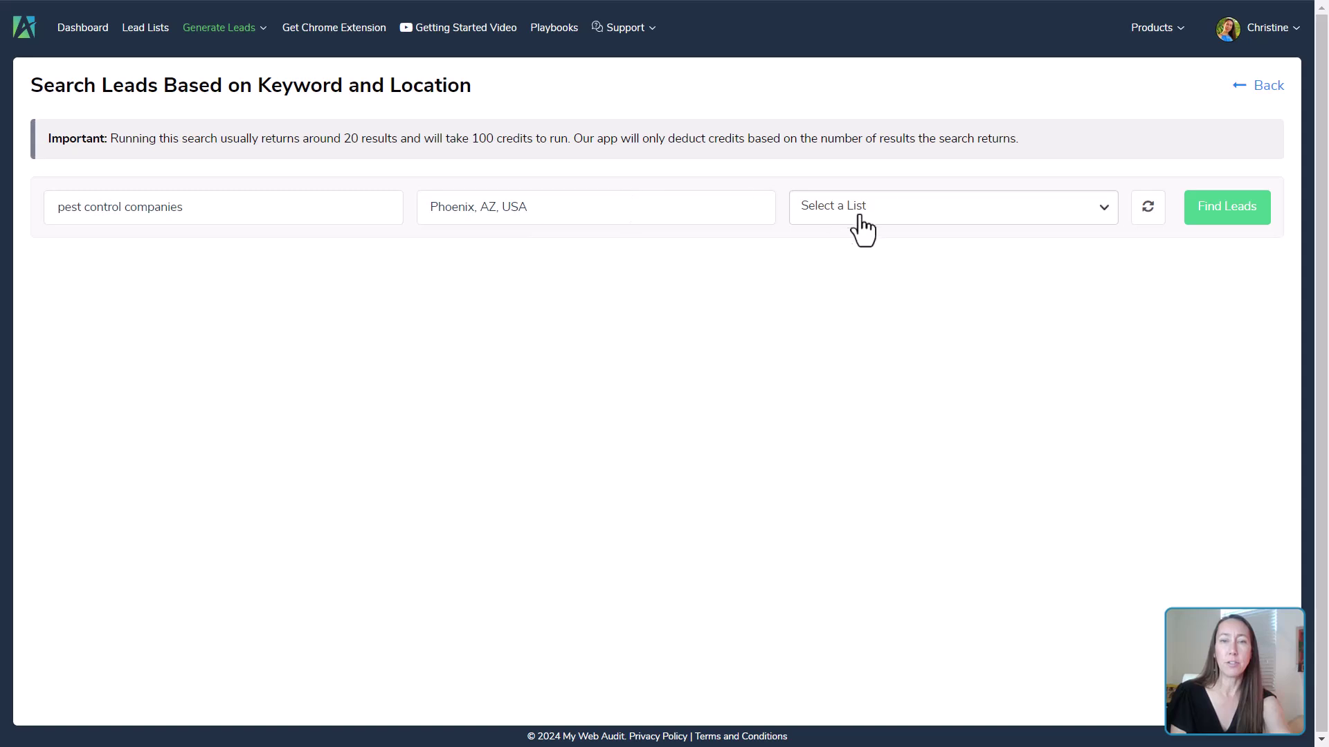
# - Create a new list named "Pest Control" for the results and run the search for leads running ads
pyautogui.click(890, 211)
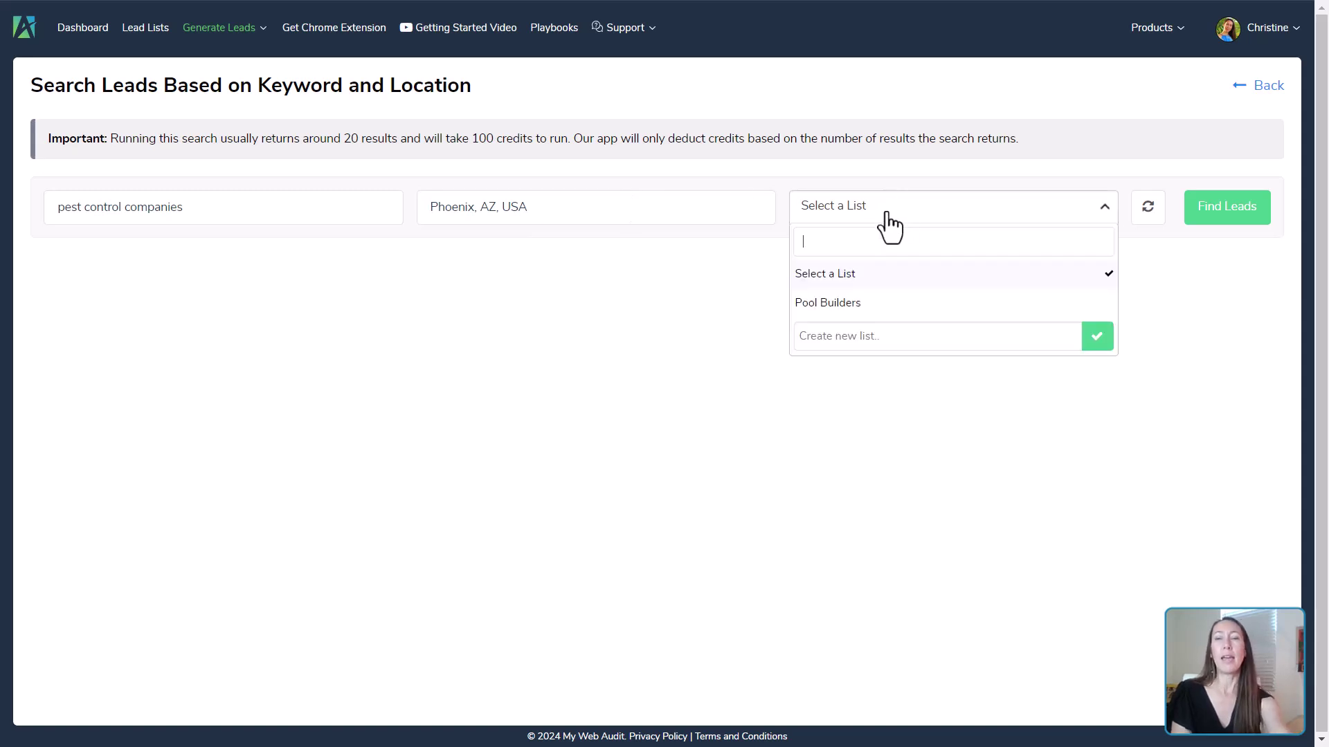
pyautogui.click(851, 340)
pyautogui.write('Pest Control')
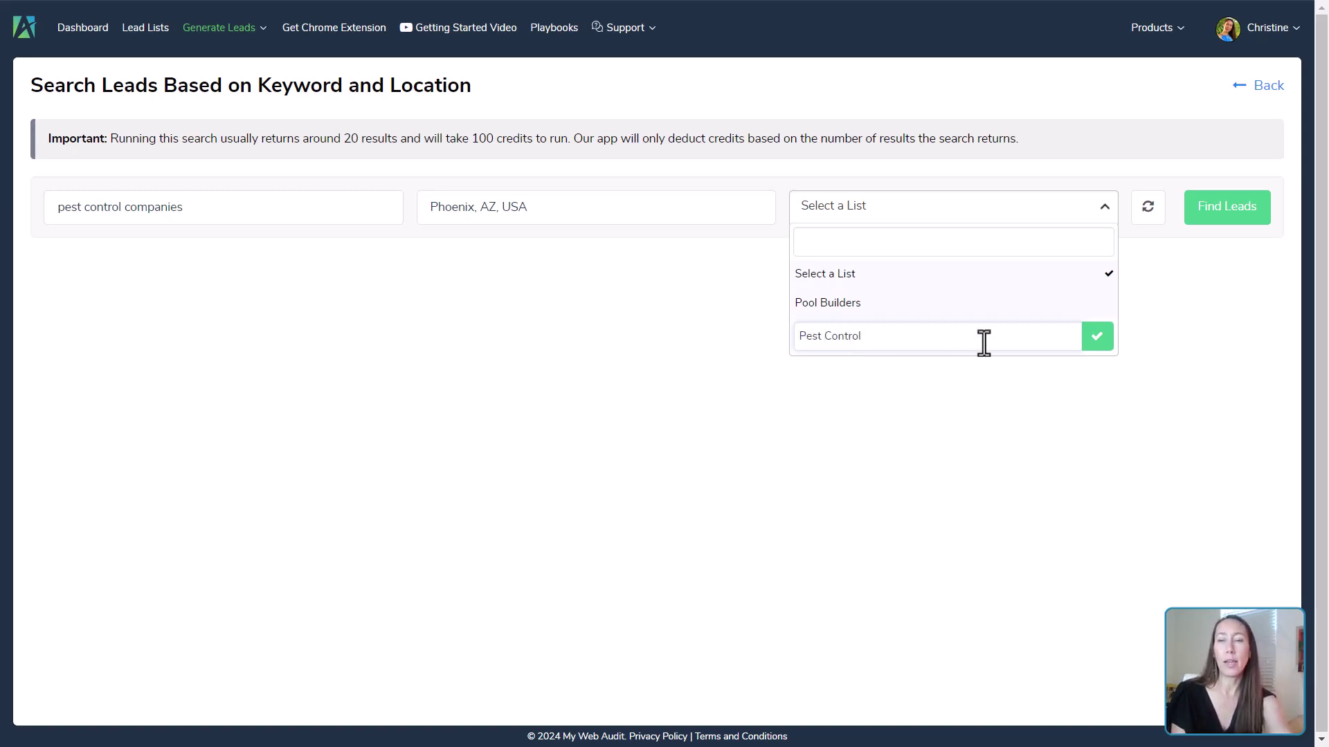
pyautogui.click(1097, 338)
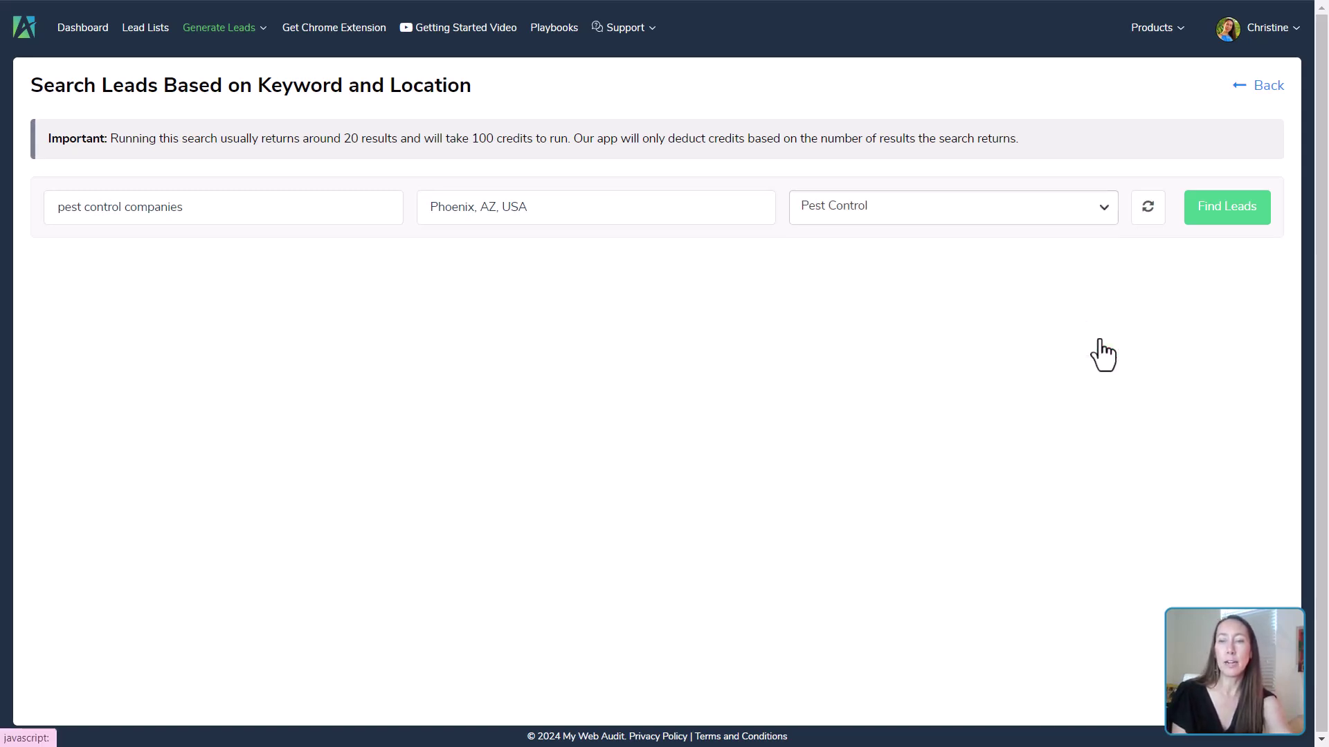
pyautogui.click(1223, 216)
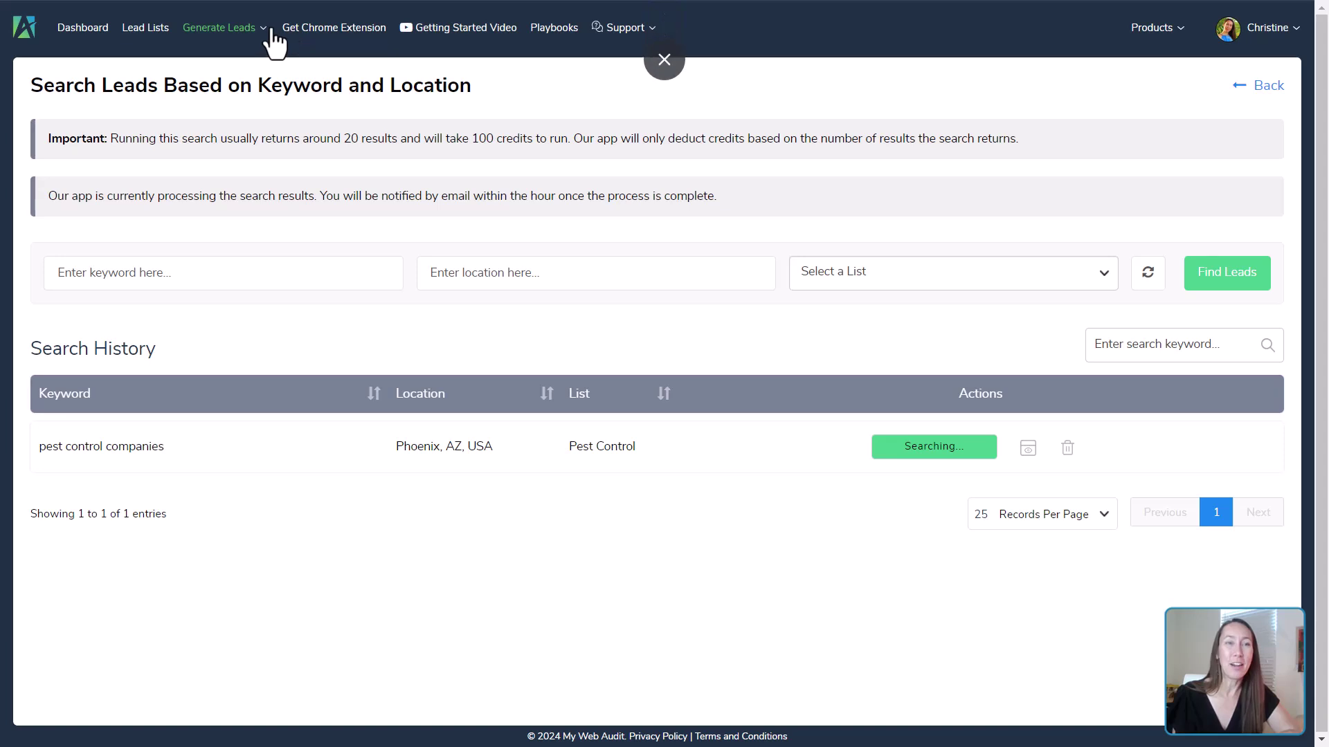
# - Start a search for leads by technology and set its keyword to "pool builders"
pyautogui.moveTo(233, 35)
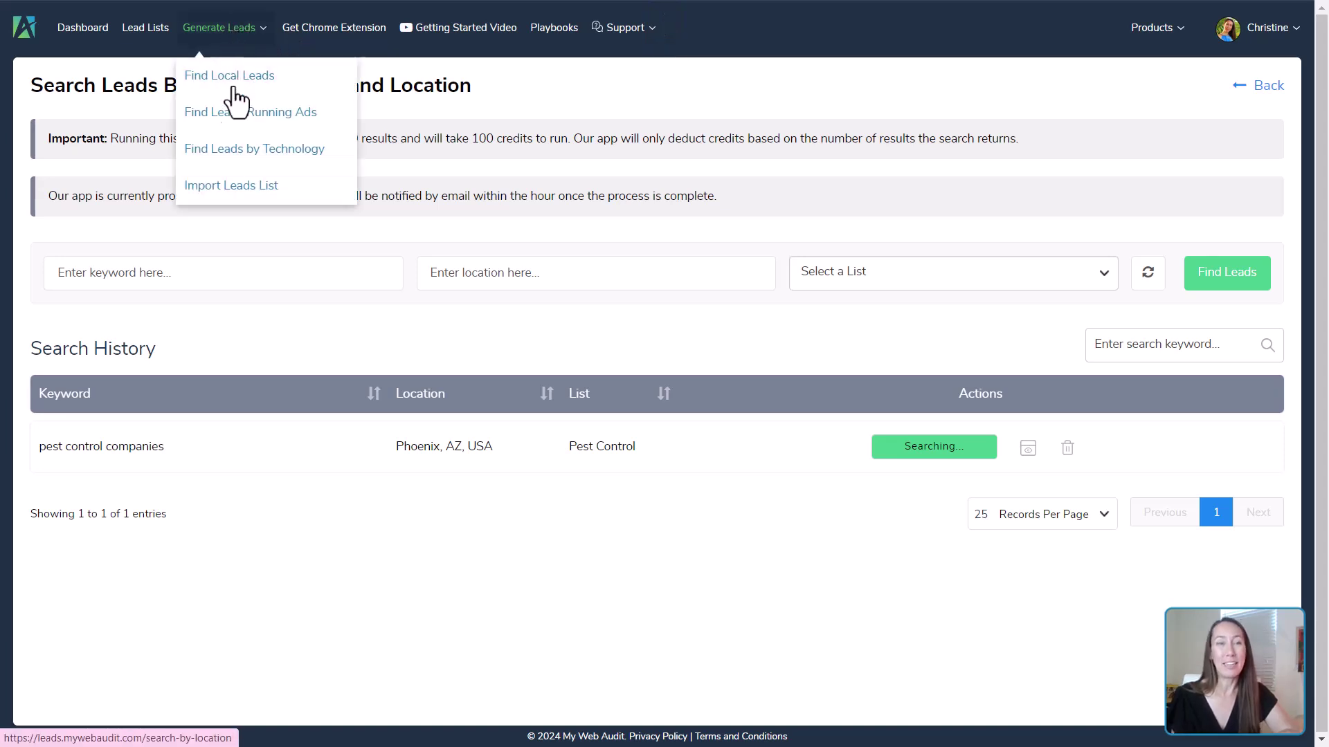
pyautogui.click(235, 164)
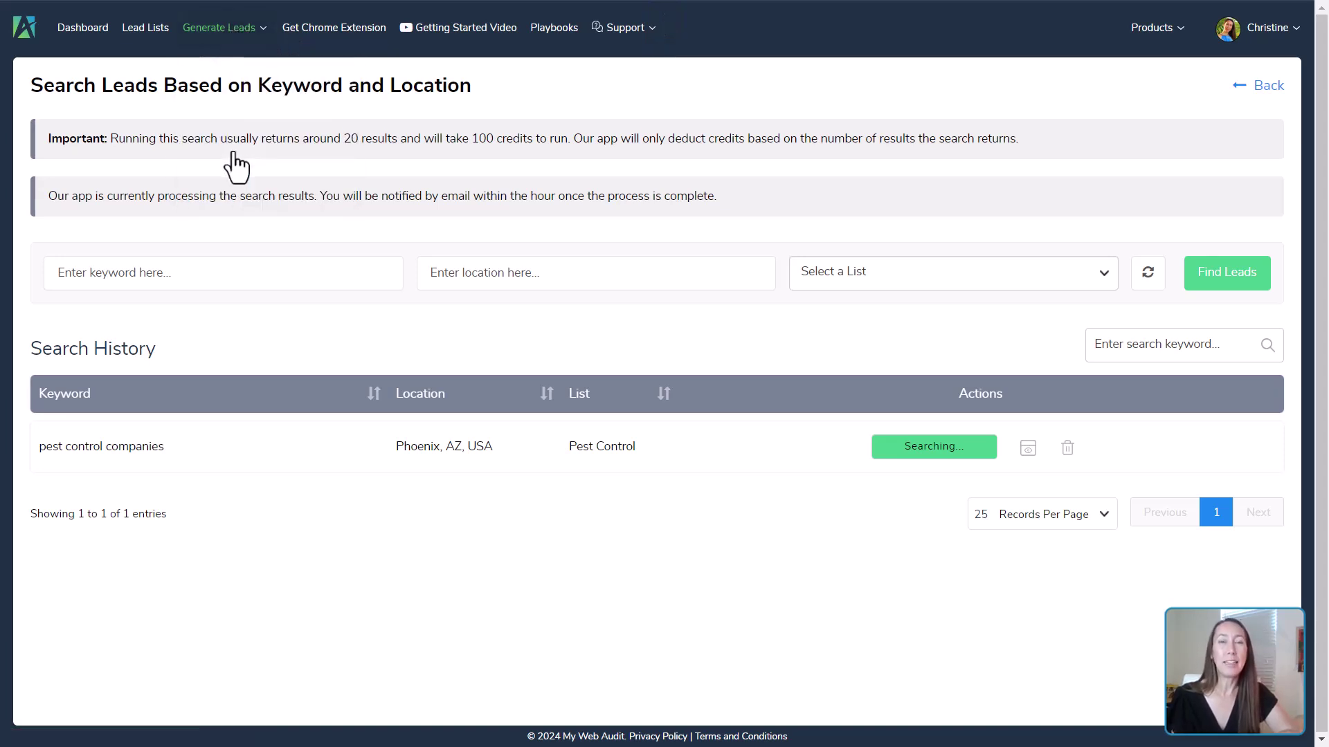
pyautogui.click(215, 211)
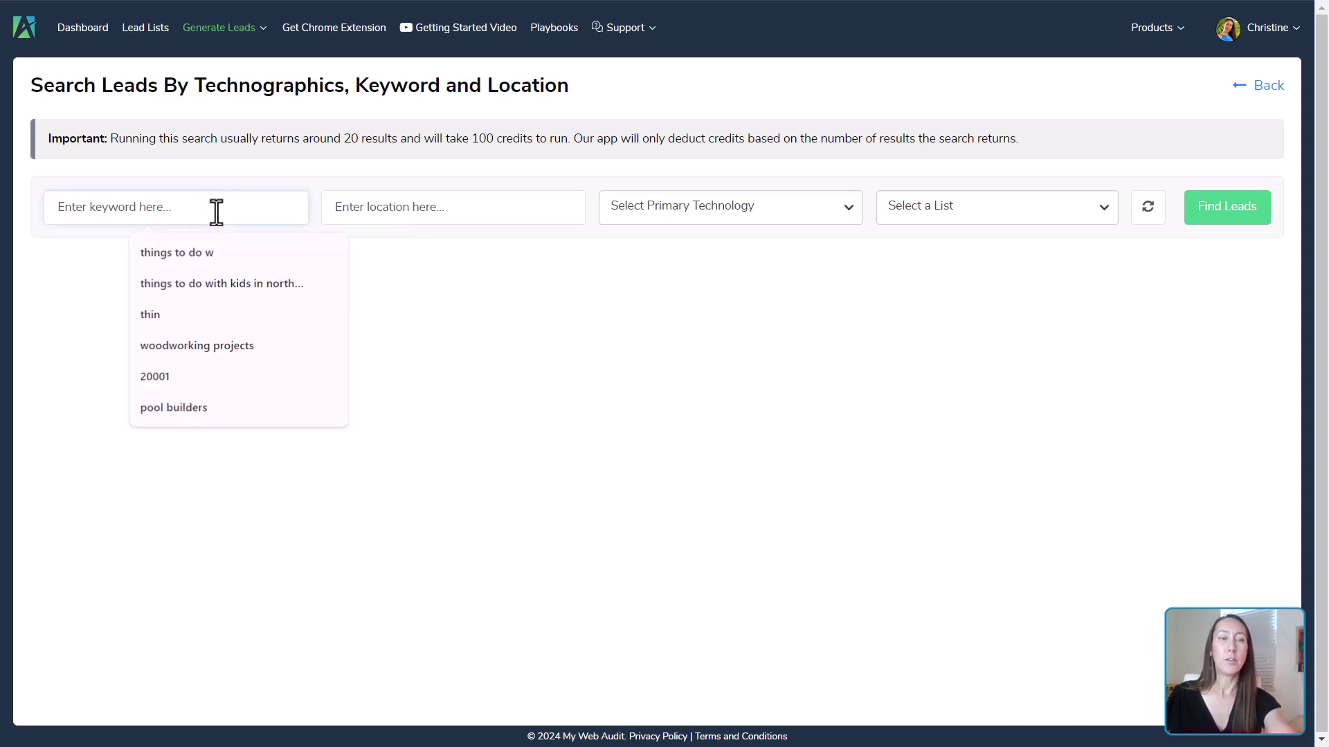
pyautogui.write('pool')
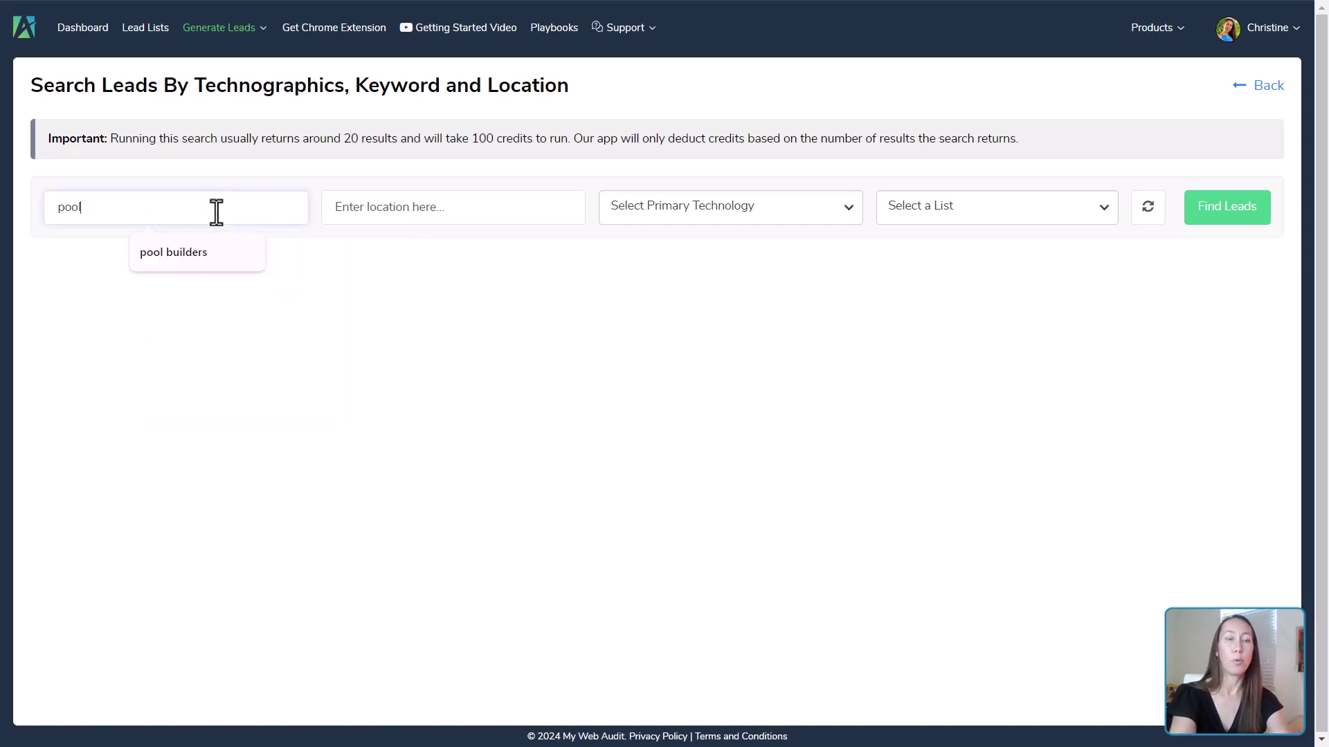
pyautogui.write(' builders')
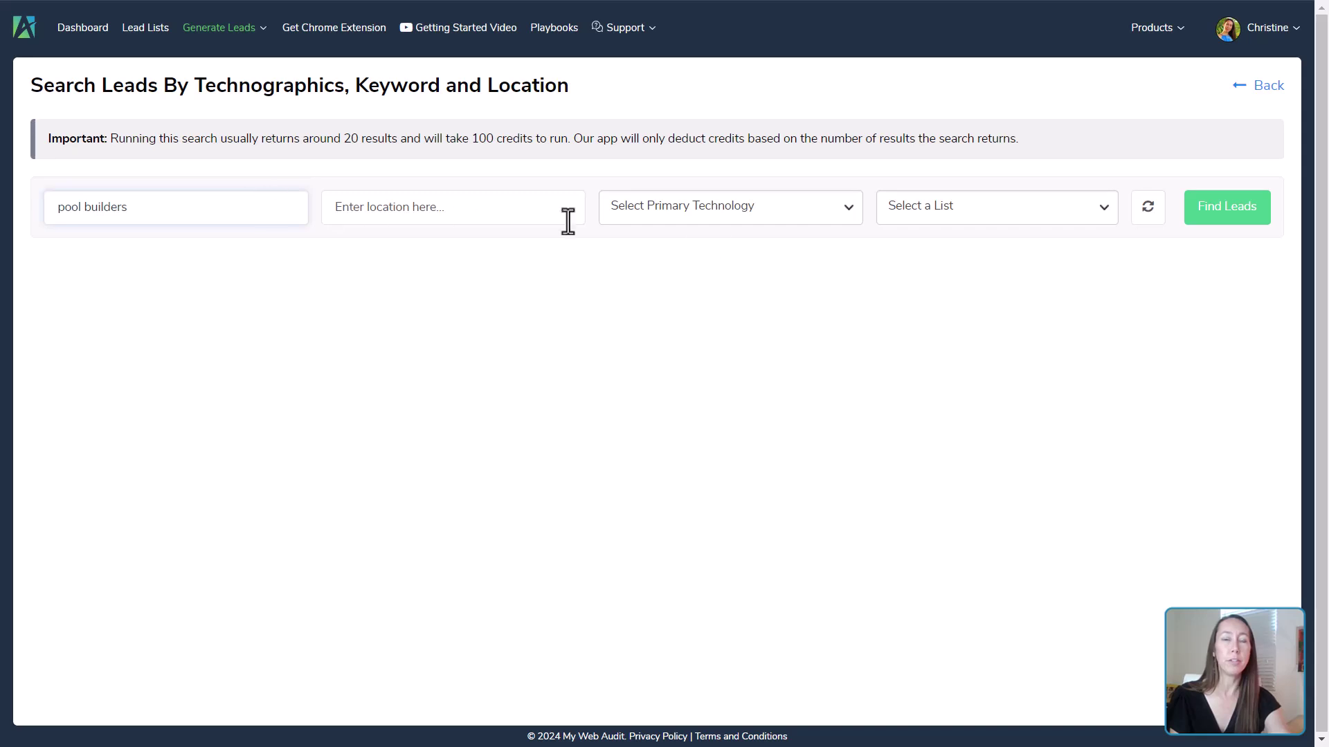
# - Set the technology search's primary technology to WordPress and choose the Pool Builders list for its results
pyautogui.click(711, 221)
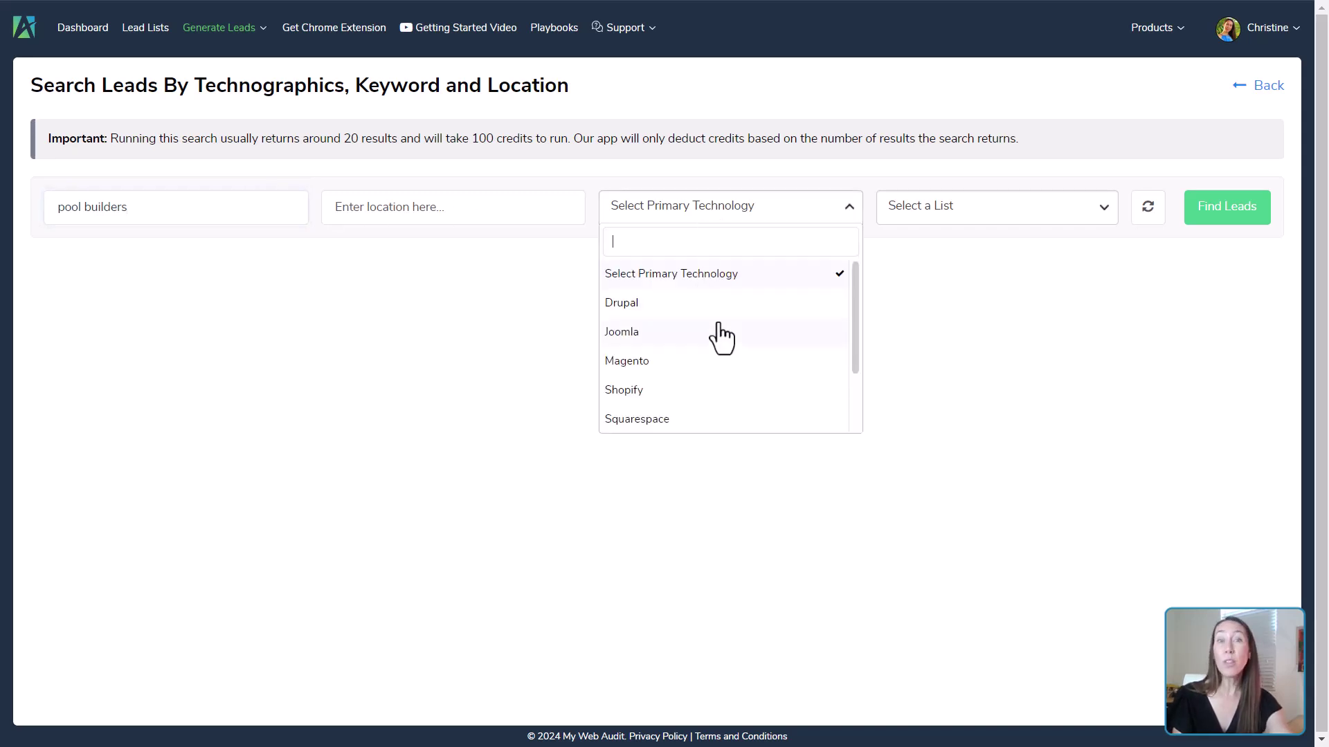
pyautogui.scroll(-2, 721, 346)
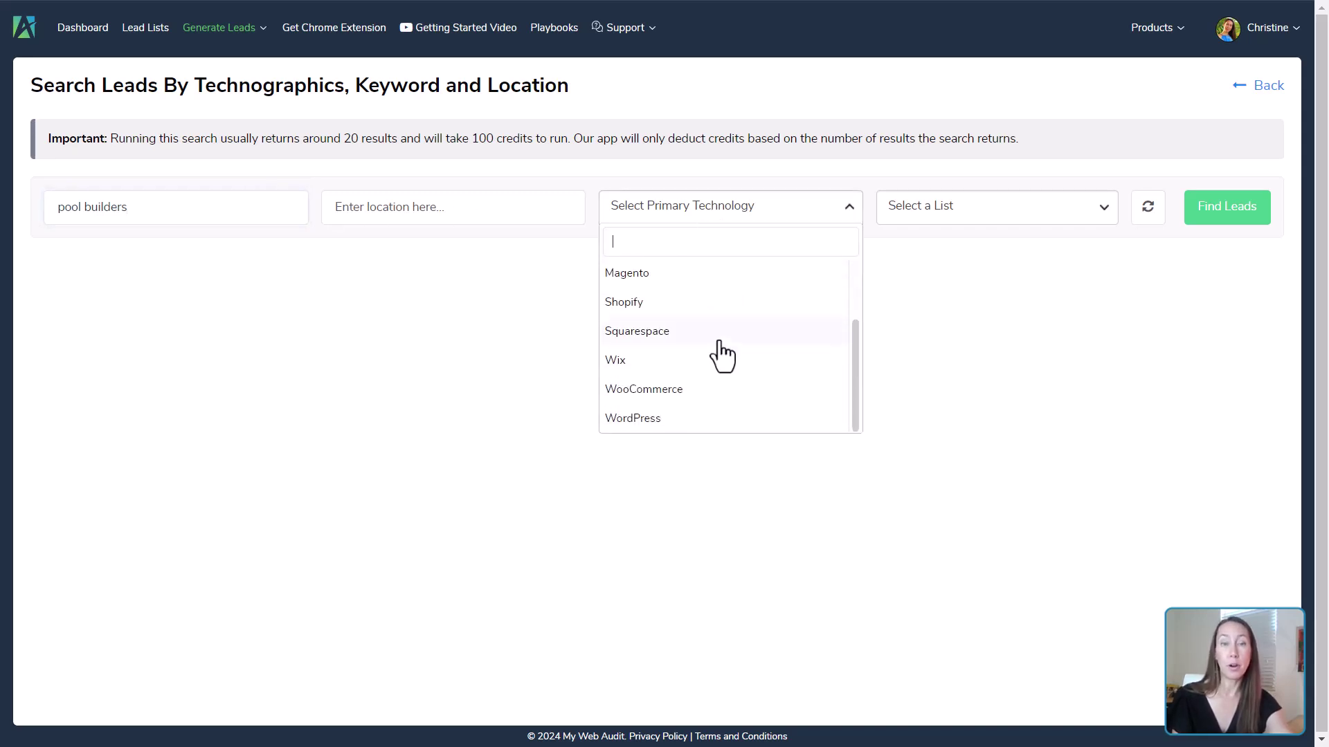
pyautogui.click(680, 418)
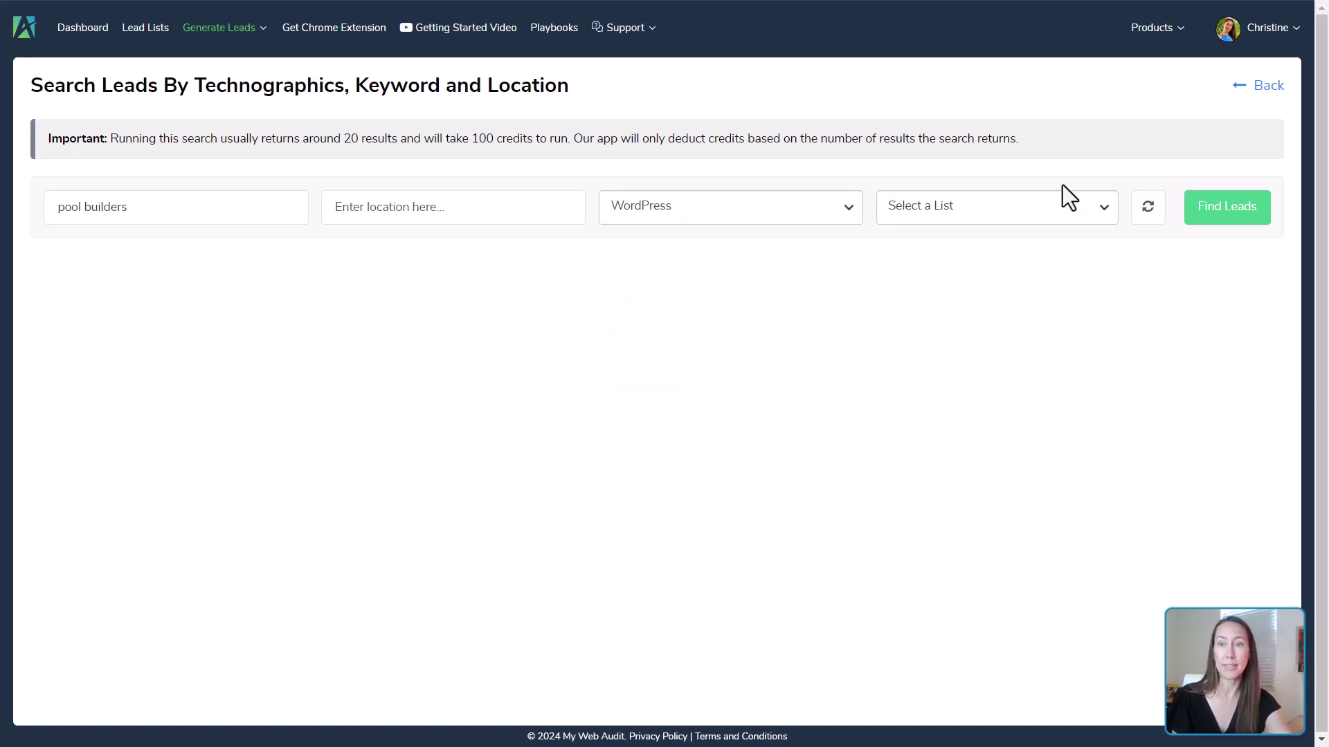
pyautogui.click(1031, 208)
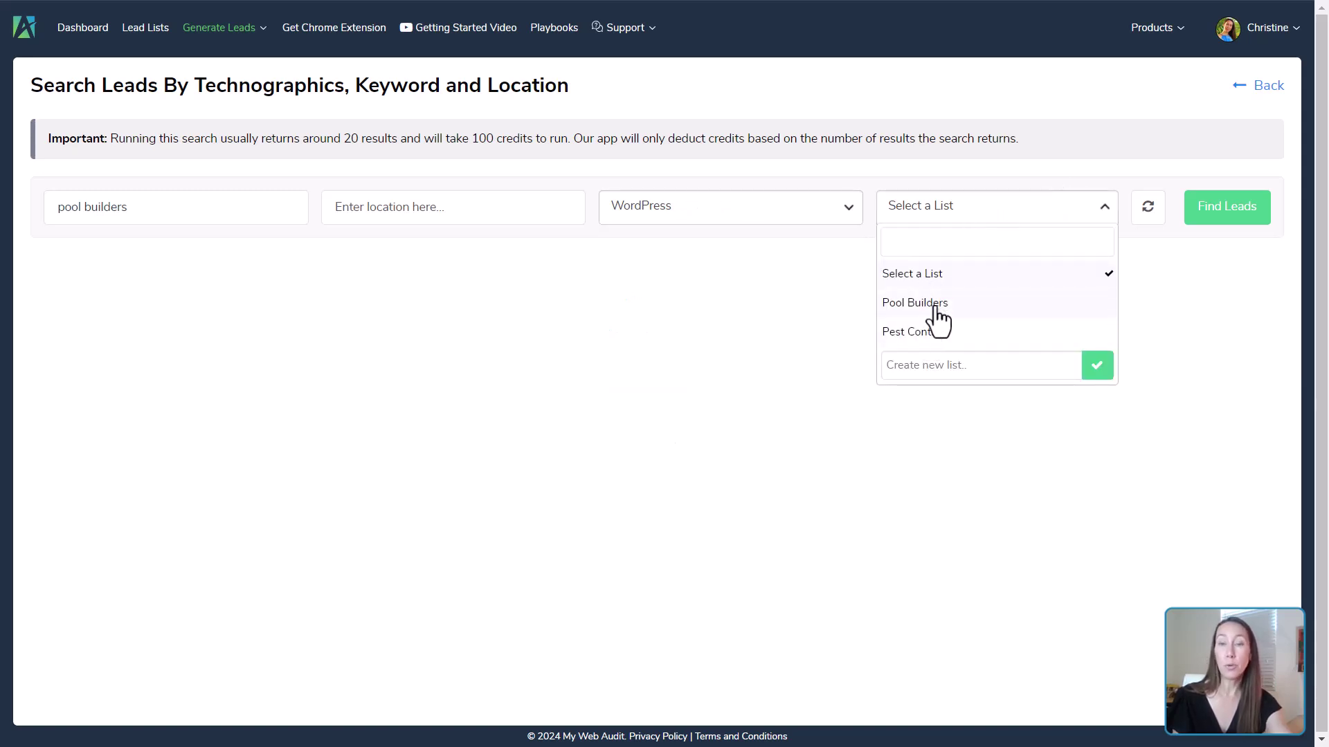
pyautogui.click(935, 307)
# - Set the search location to Scottsdale, AZ, USA and run the search for leads by technology
pyautogui.click(510, 210)
pyautogui.write('scotts')
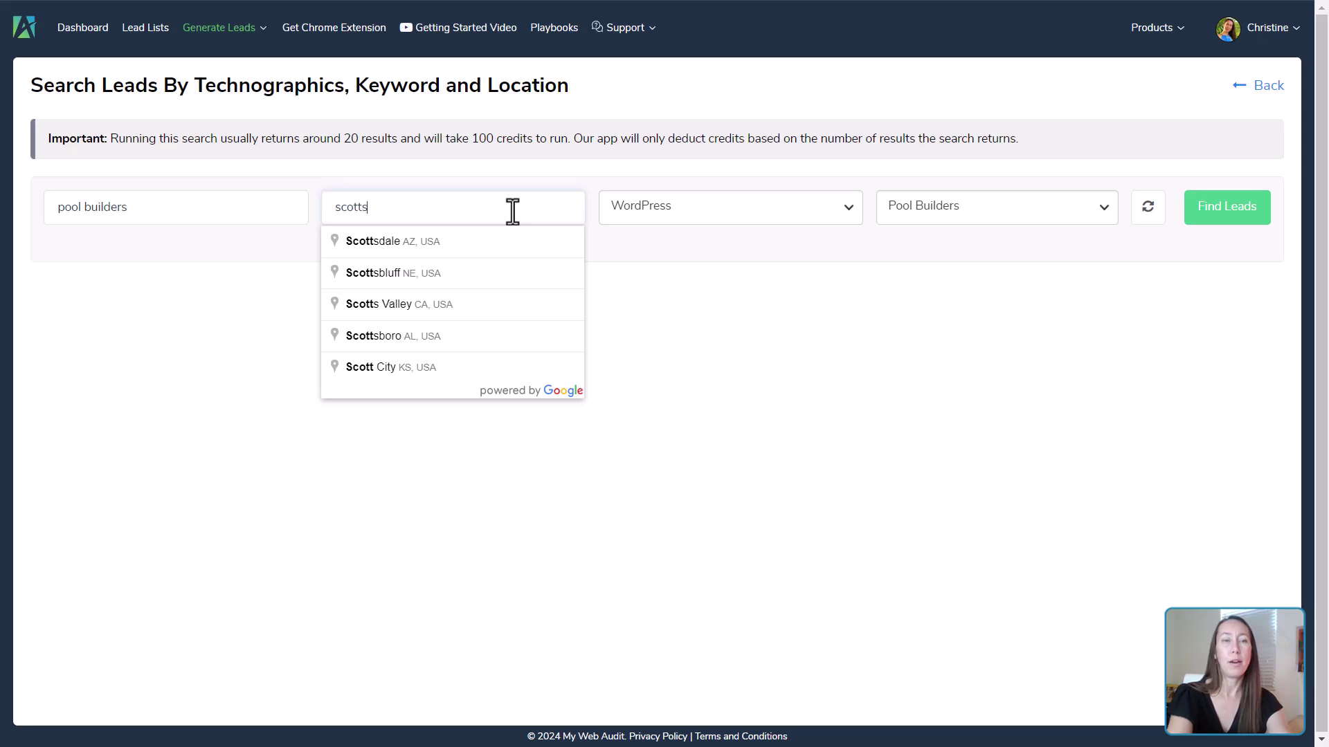
pyautogui.click(490, 242)
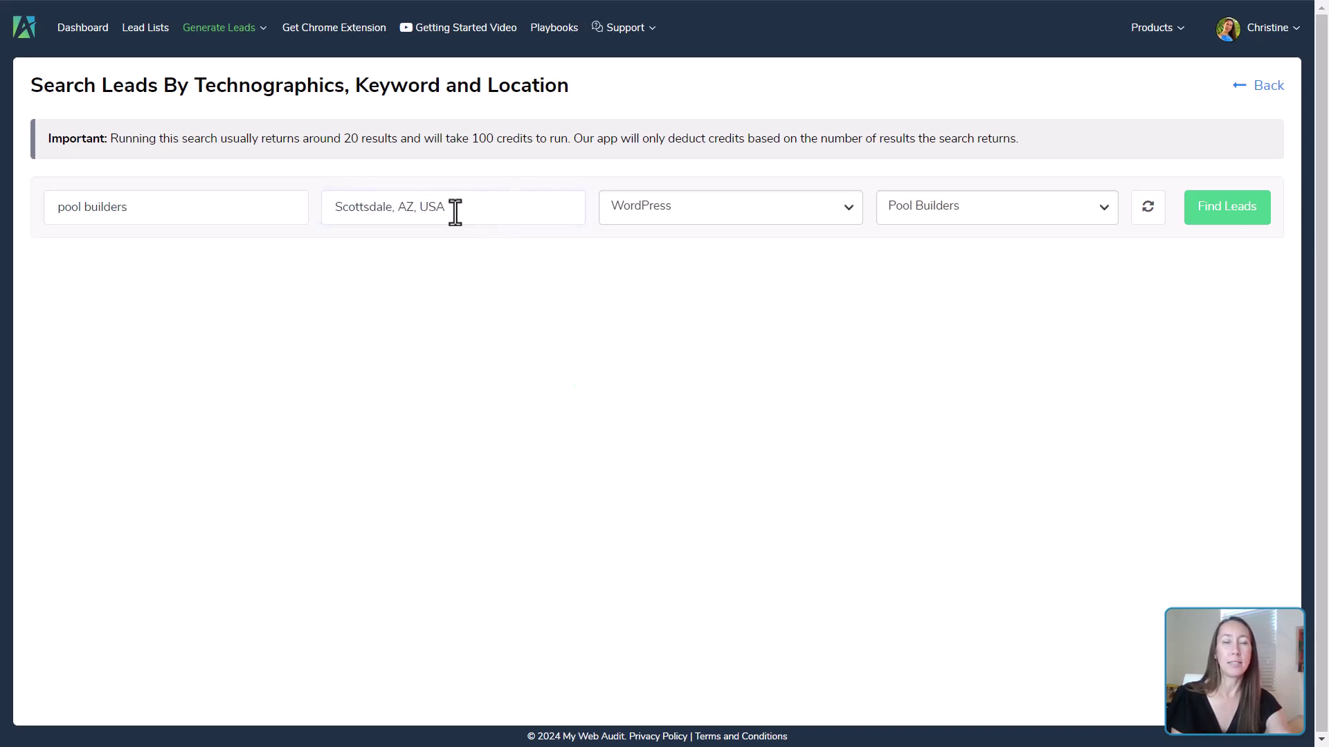
pyautogui.click(1233, 228)
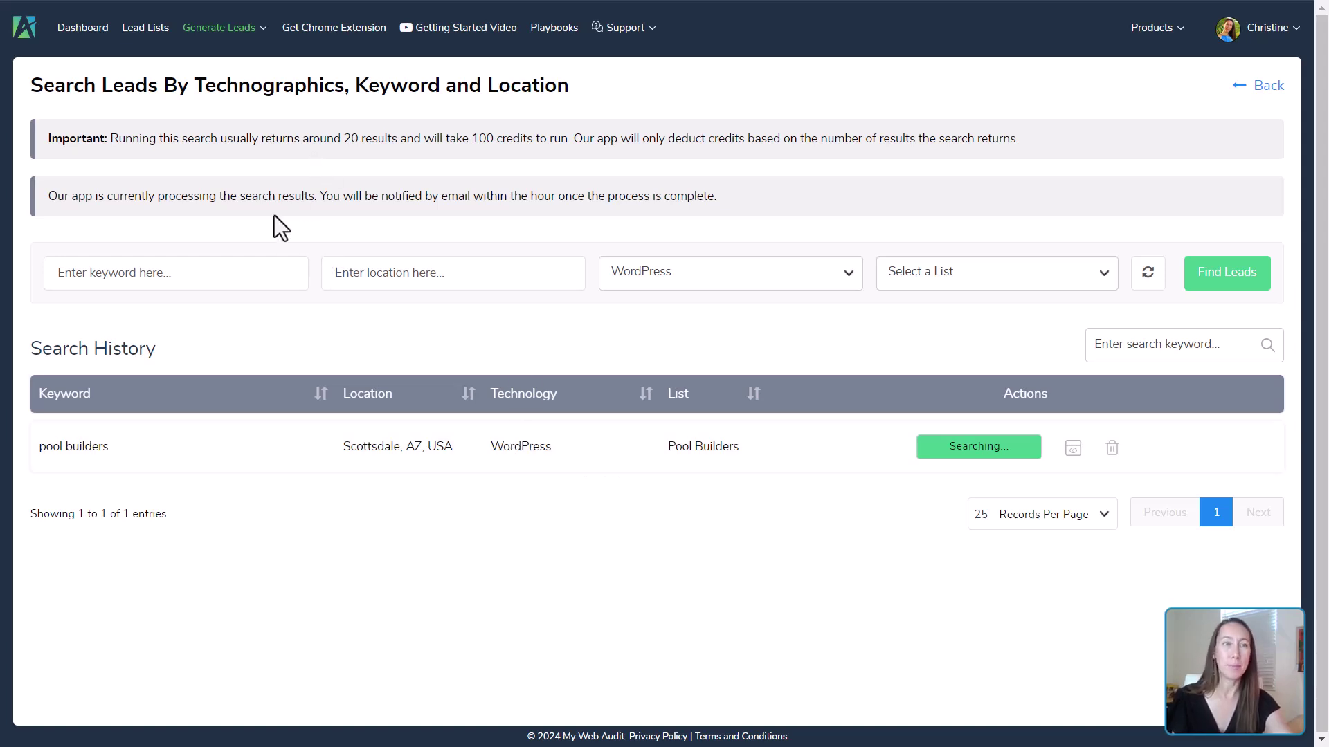
# - Go to the lead dashboard and show the export options for the Pool Builders list
pyautogui.click(83, 31)
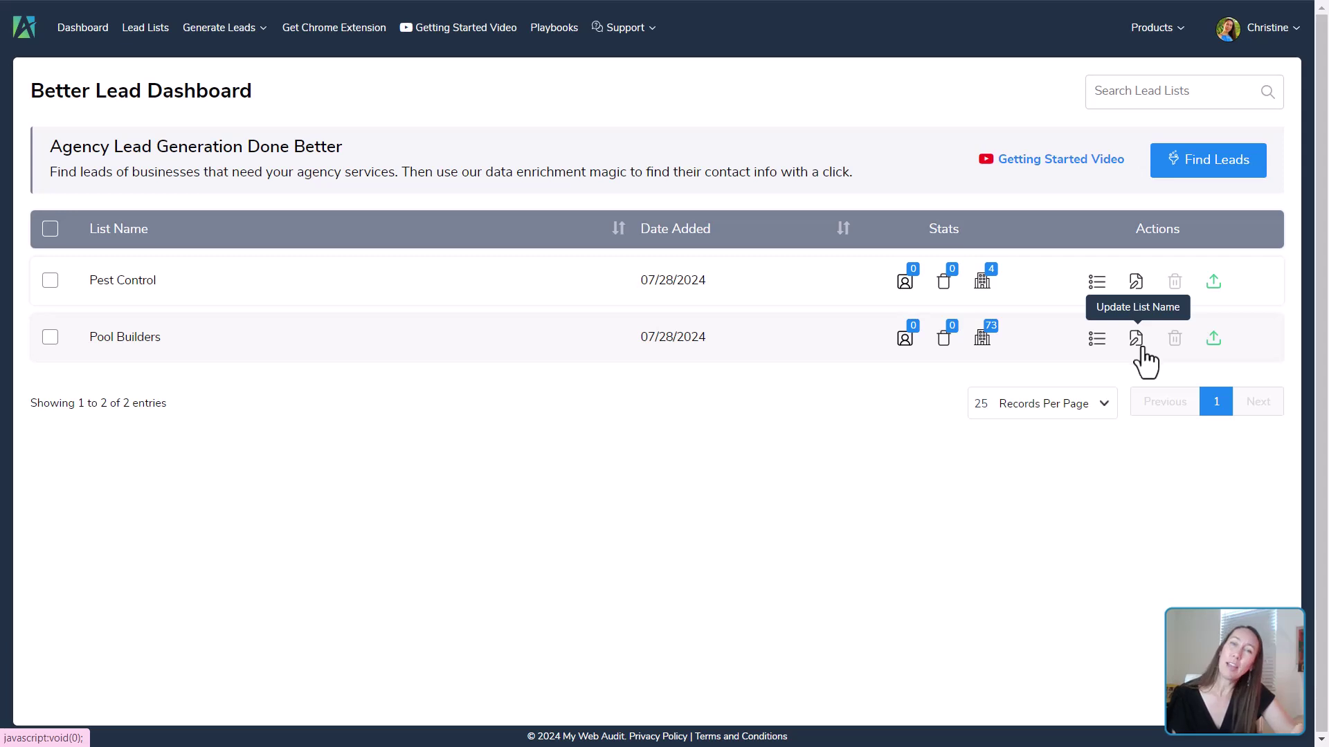
pyautogui.click(1210, 346)
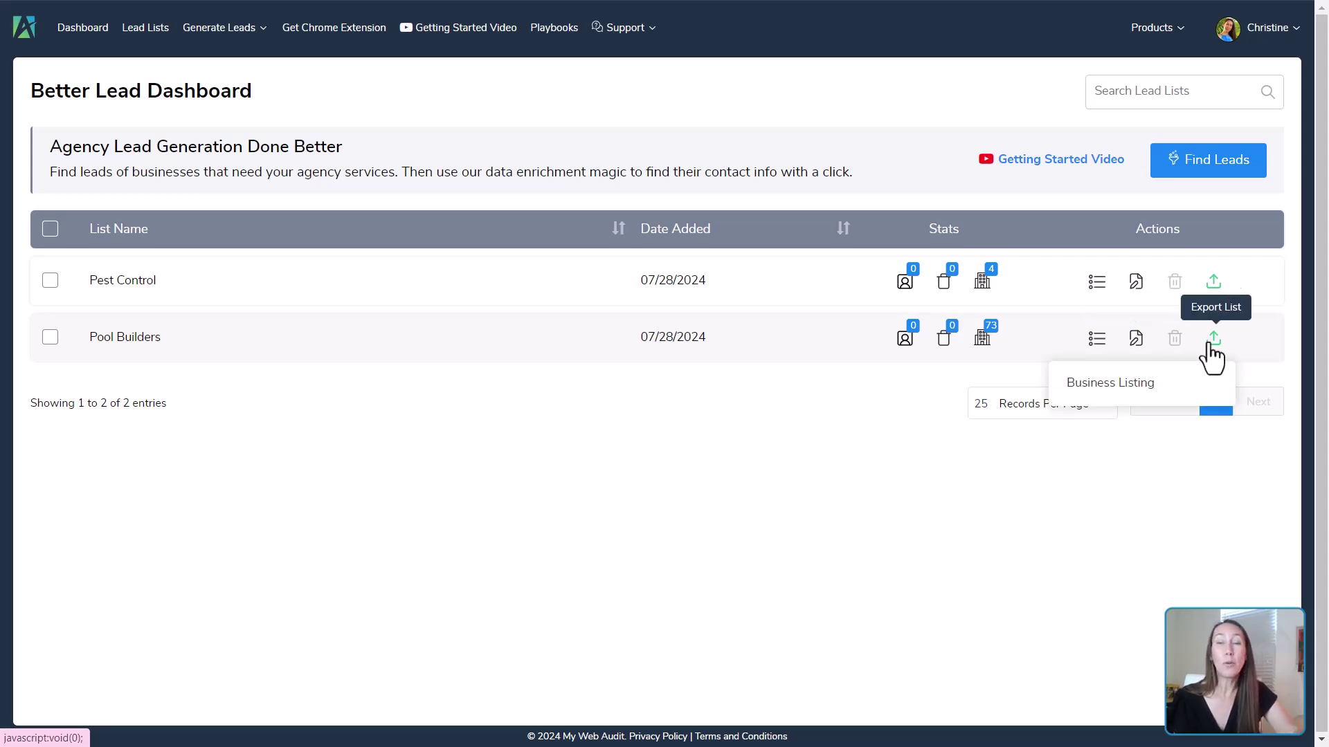
pyautogui.moveTo(1216, 355)
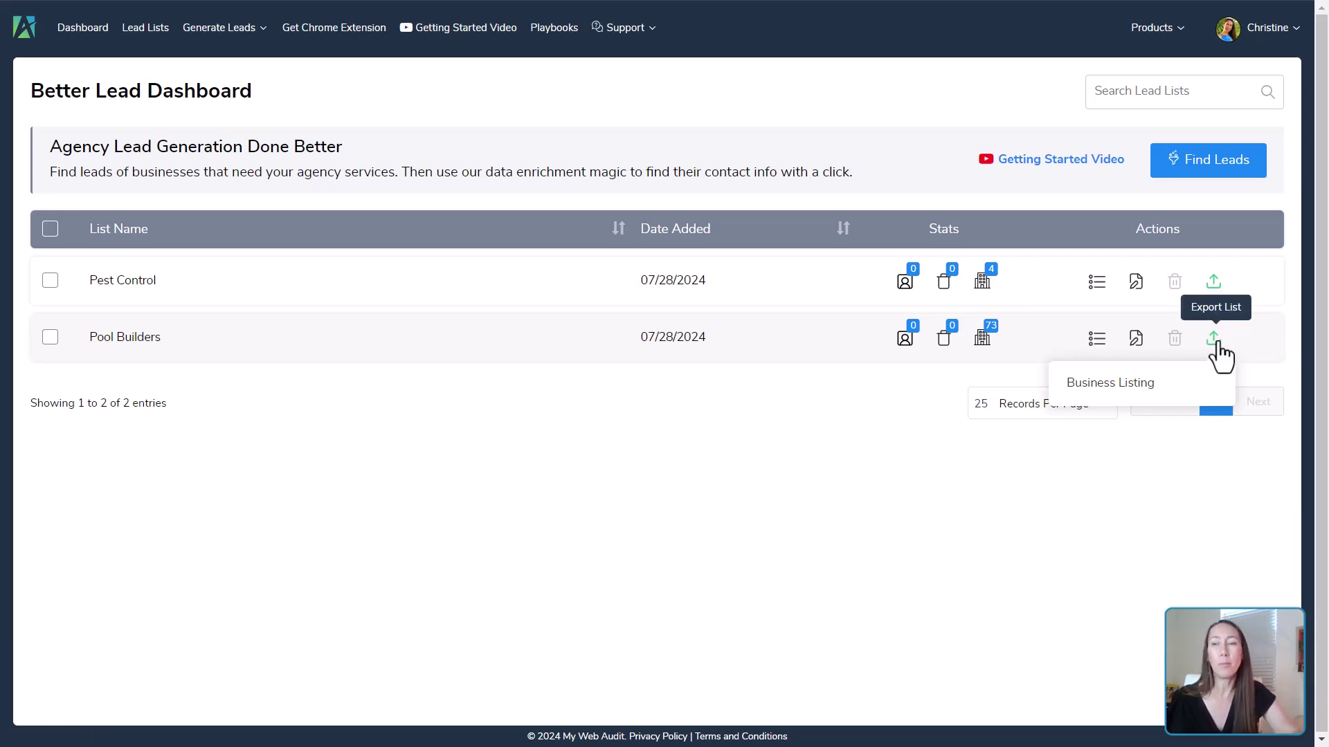
# - Open the leads in the Pool Builders list and inspect what its website status columns represent
pyautogui.click(1096, 346)
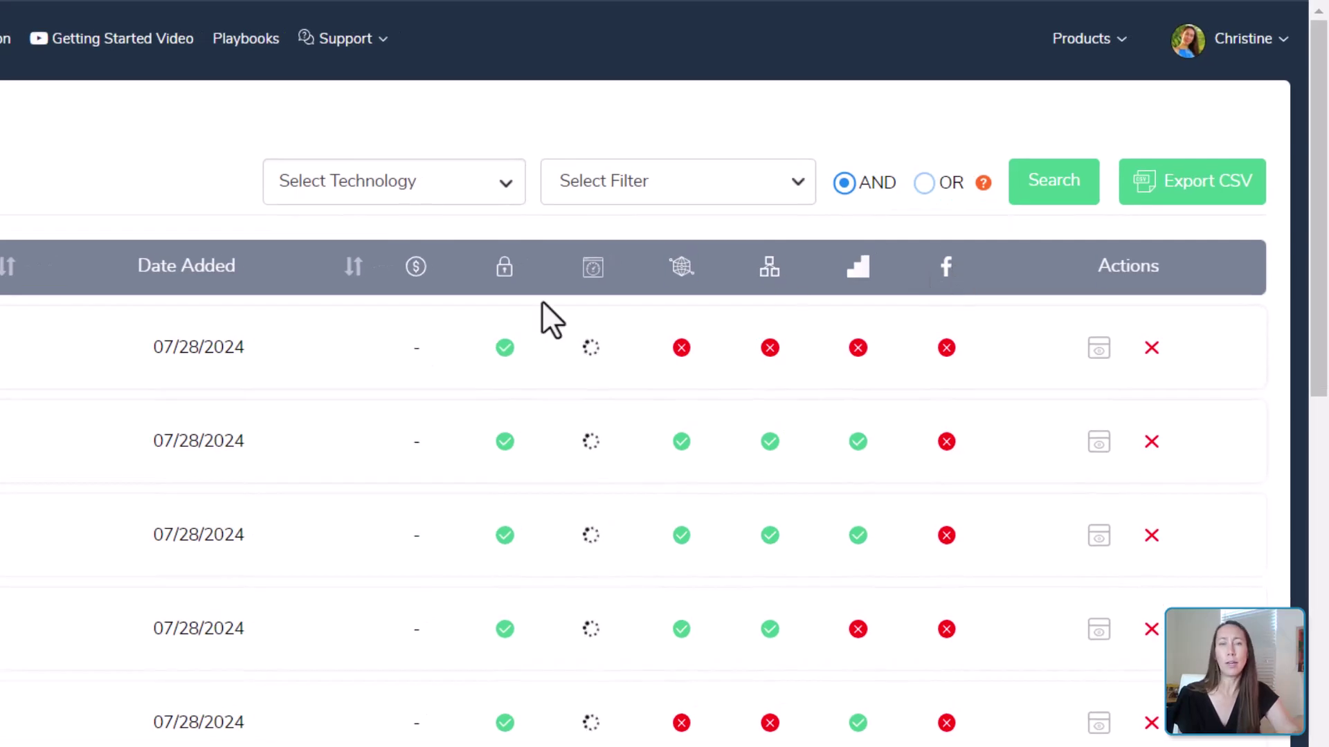
pyautogui.moveTo(588, 273); pyautogui.dragTo(353, 276)
pyautogui.click(405, 297)
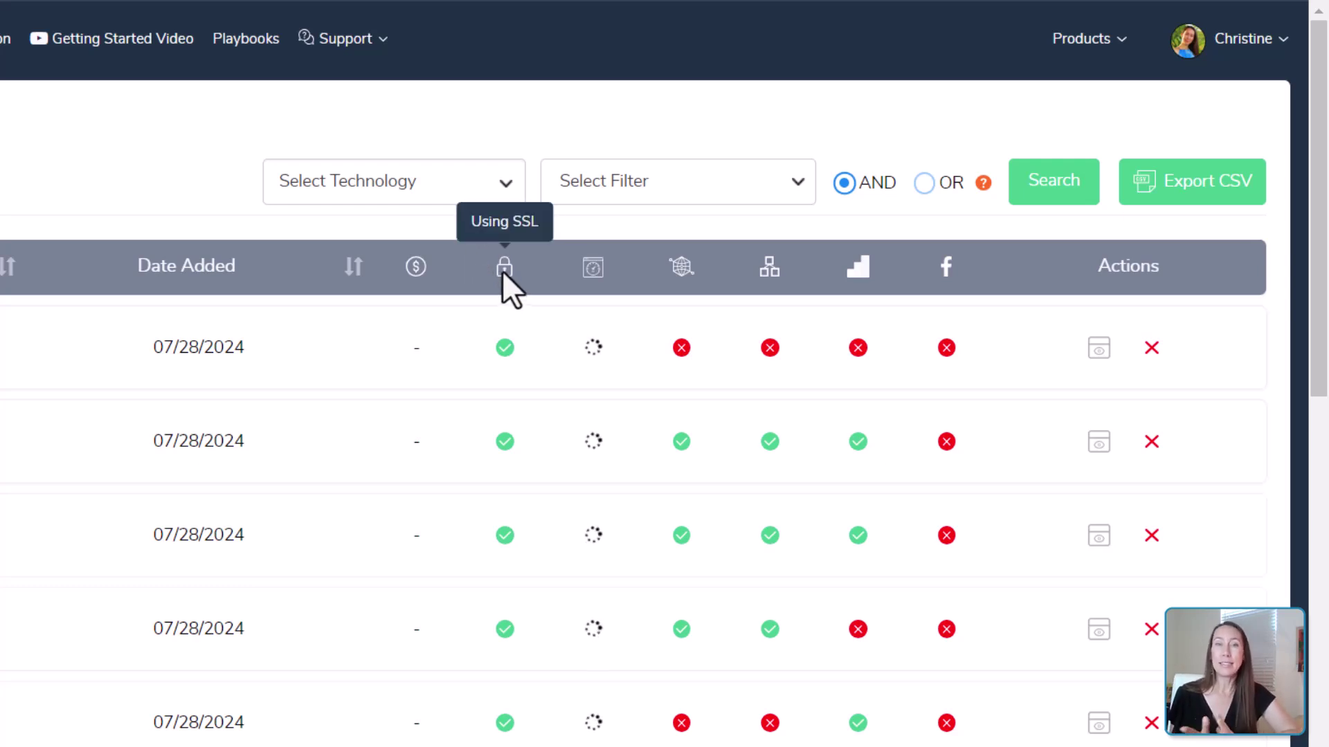
# - Look through the businesses in the Pool Builders list and compare their website status indicators
pyautogui.scroll(-1, 482, 659)
pyautogui.scroll(-10, 485, 667)
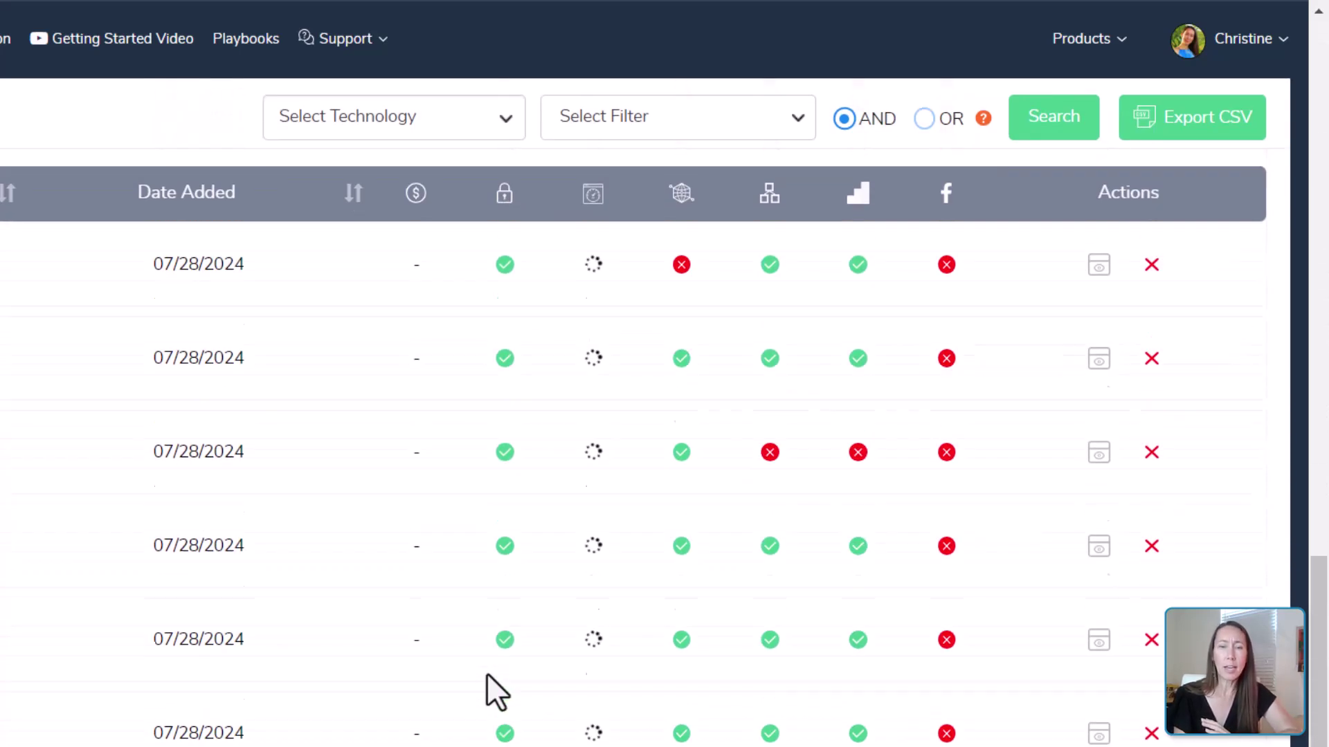
pyautogui.scroll(10, 487, 673)
pyautogui.scroll(1, 490, 657)
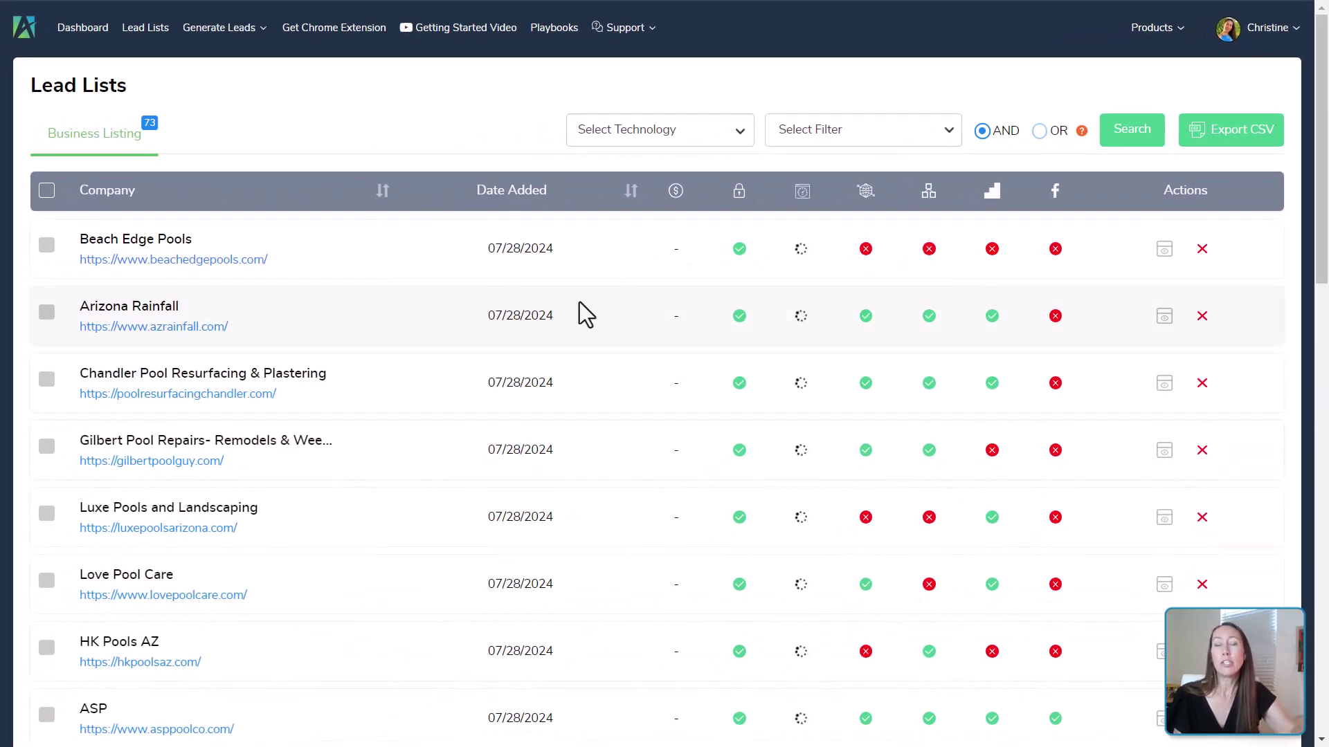
pyautogui.scroll(-9, 587, 318)
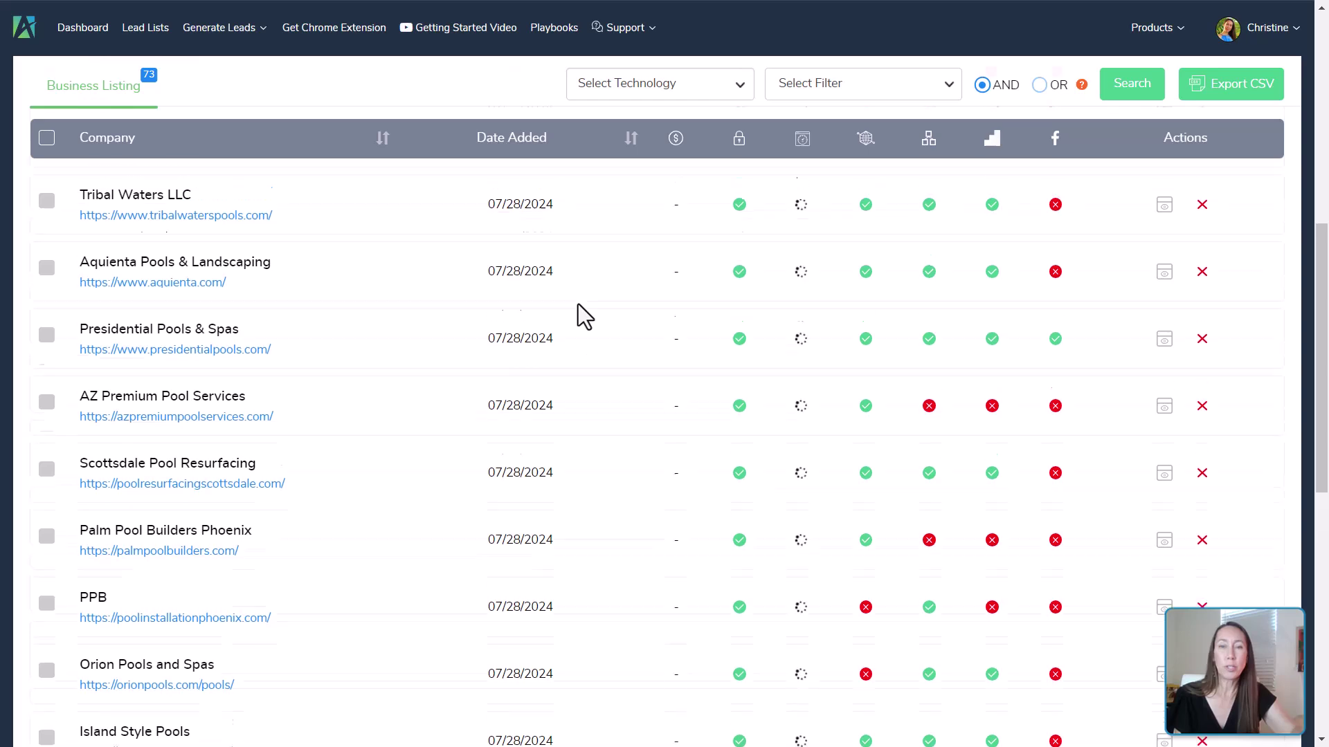
pyautogui.scroll(3, 585, 317)
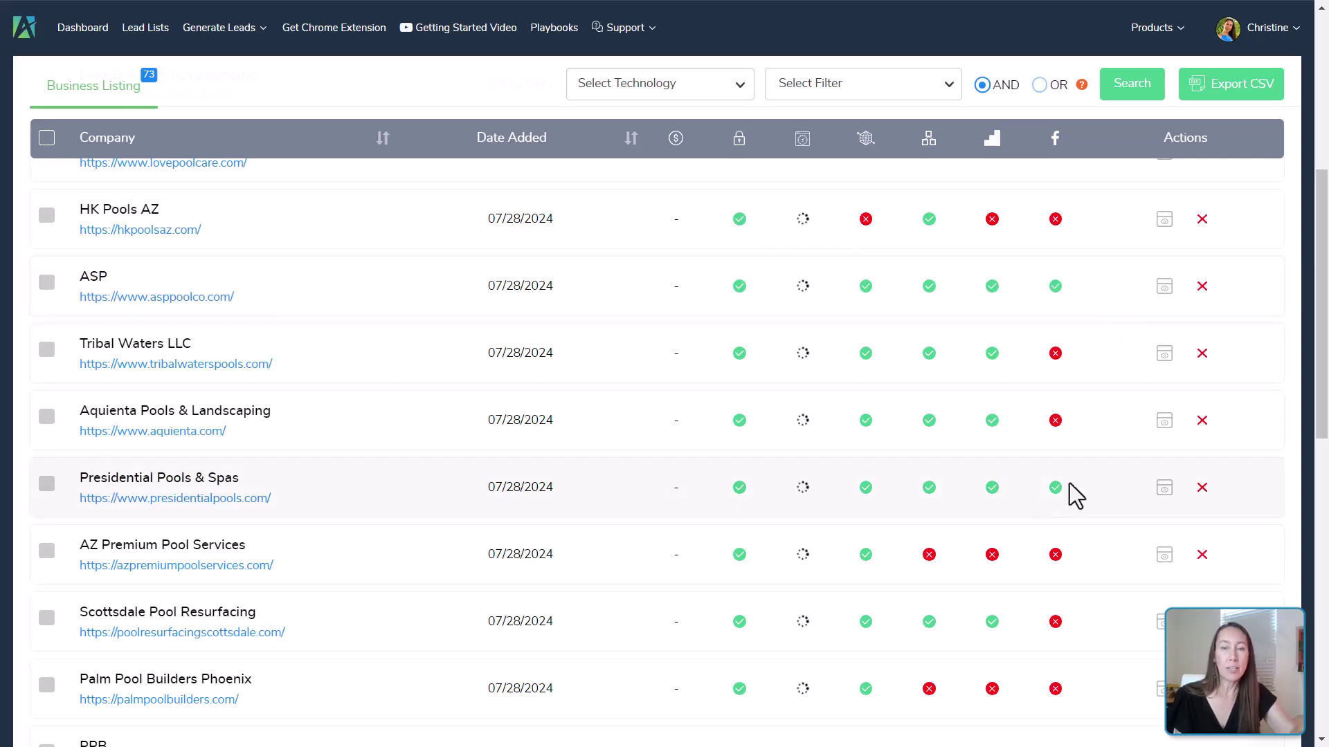
pyautogui.scroll(-5, 692, 450)
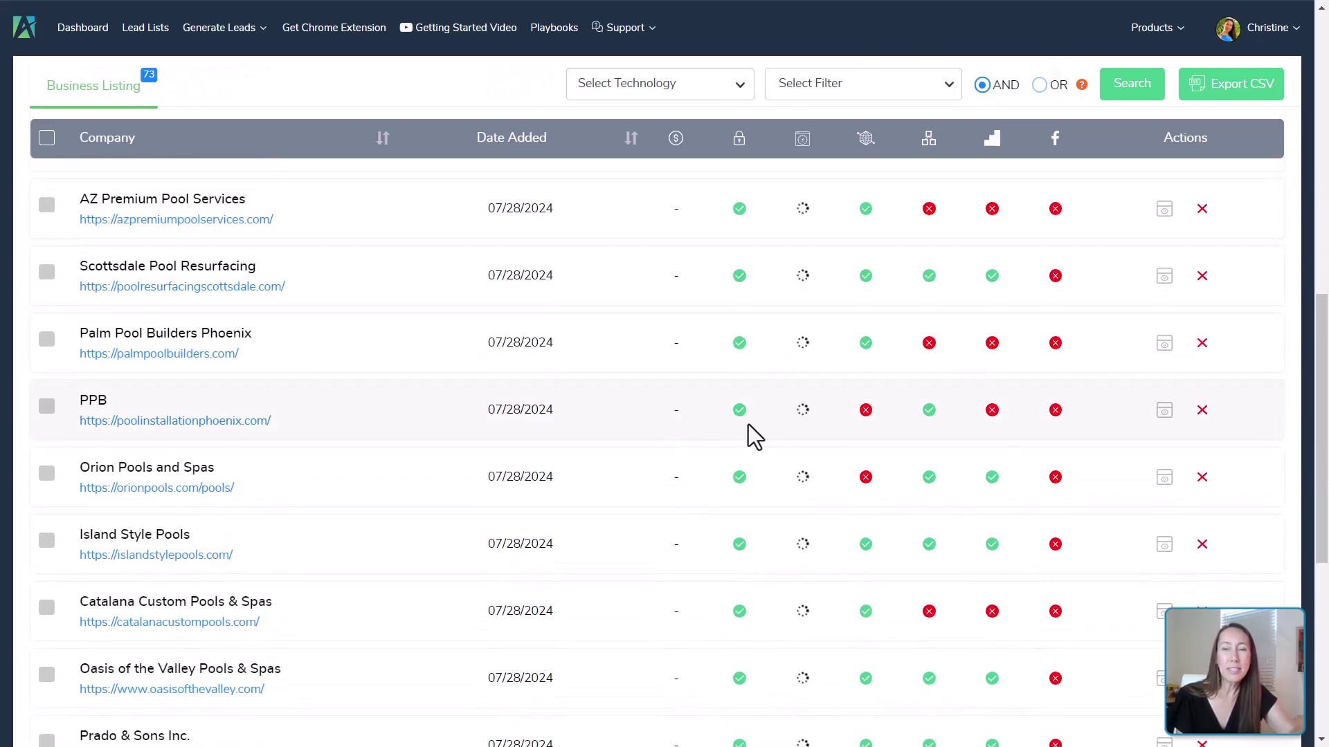
pyautogui.scroll(-7, 724, 454)
pyautogui.scroll(10, 721, 459)
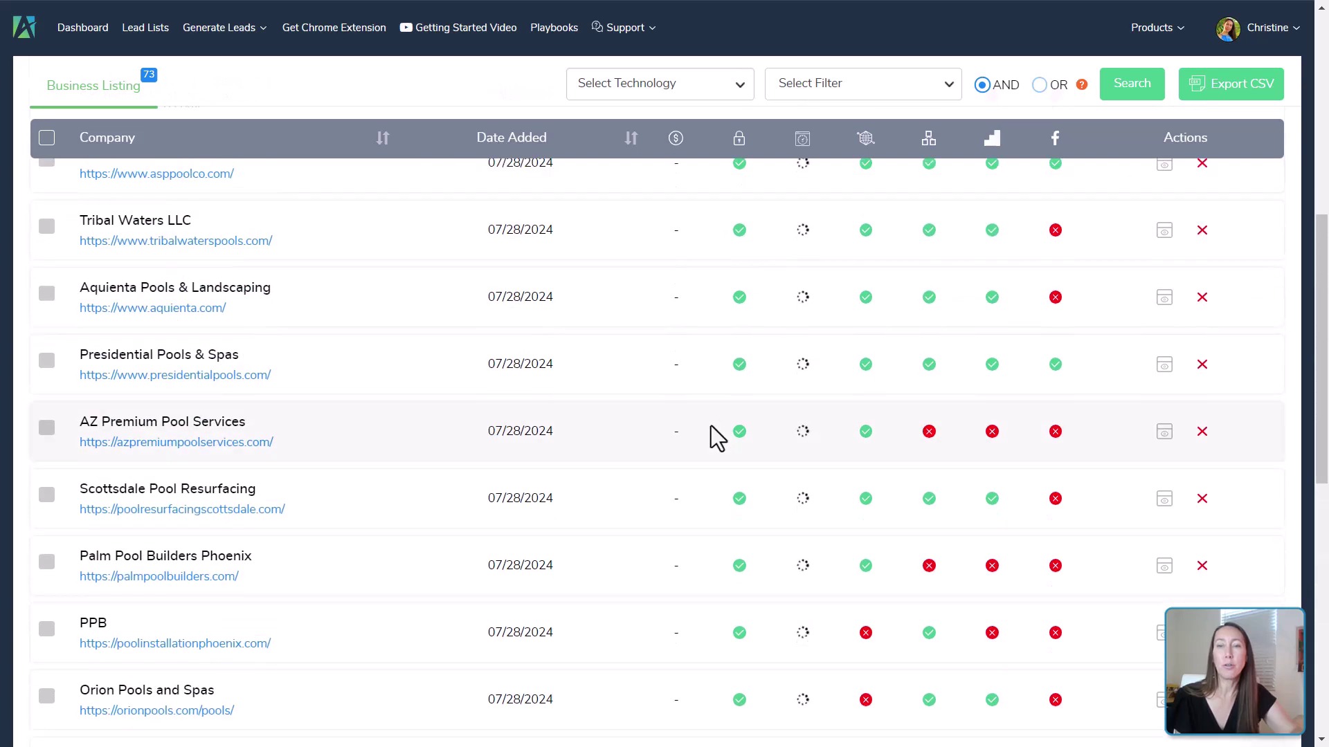
pyautogui.scroll(9, 713, 433)
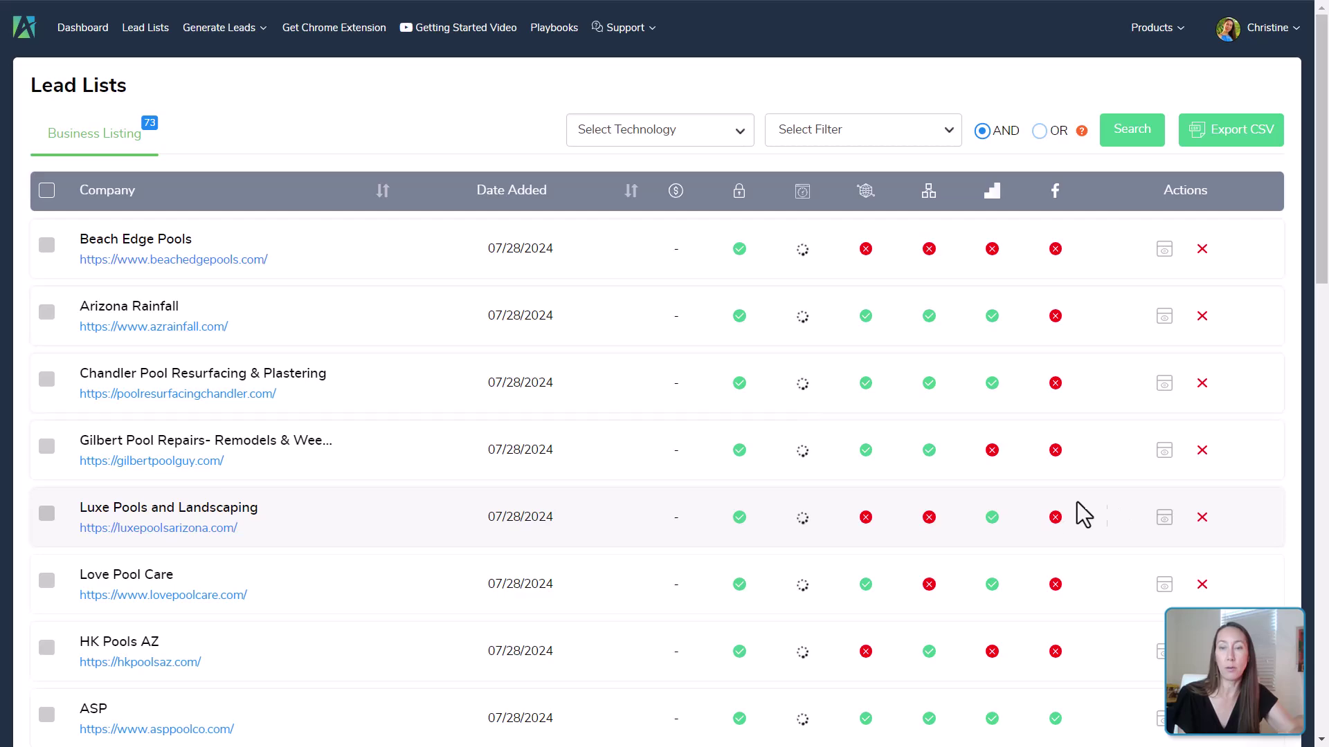
pyautogui.scroll(-3, 1086, 620)
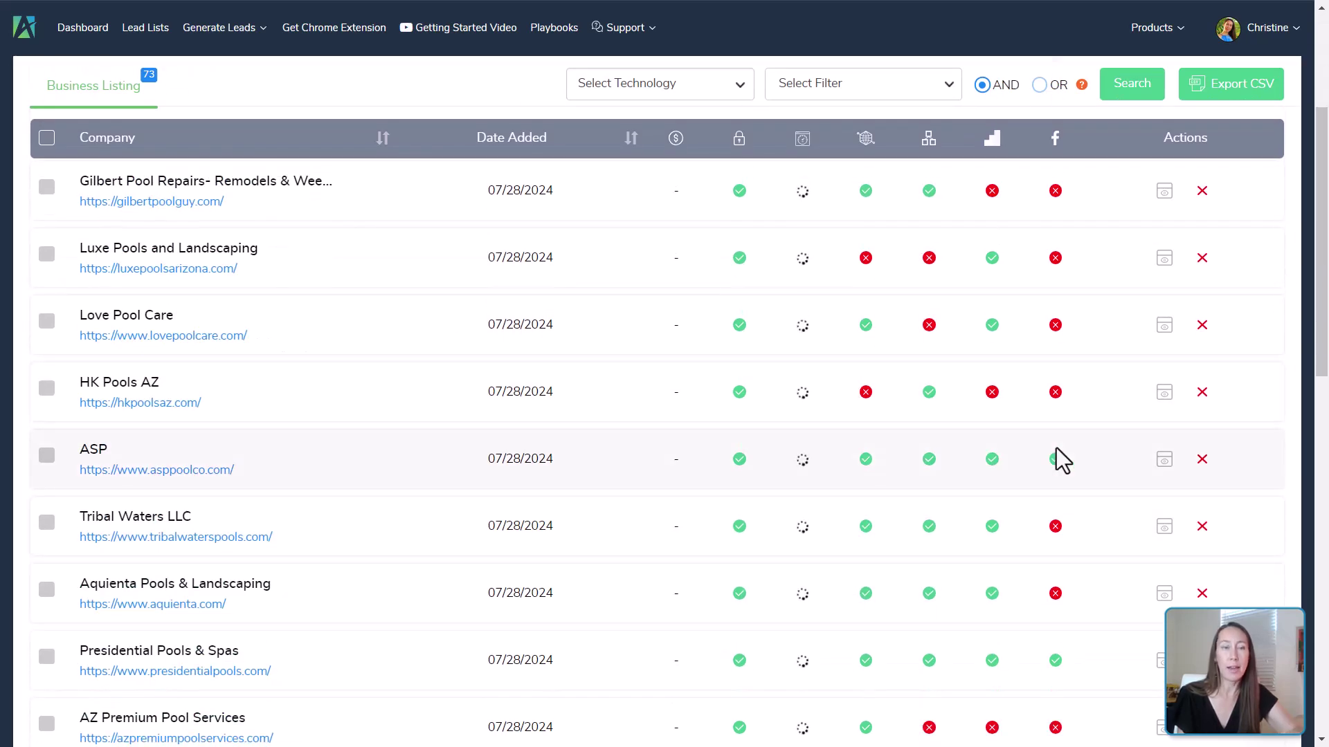
pyautogui.scroll(3, 1101, 353)
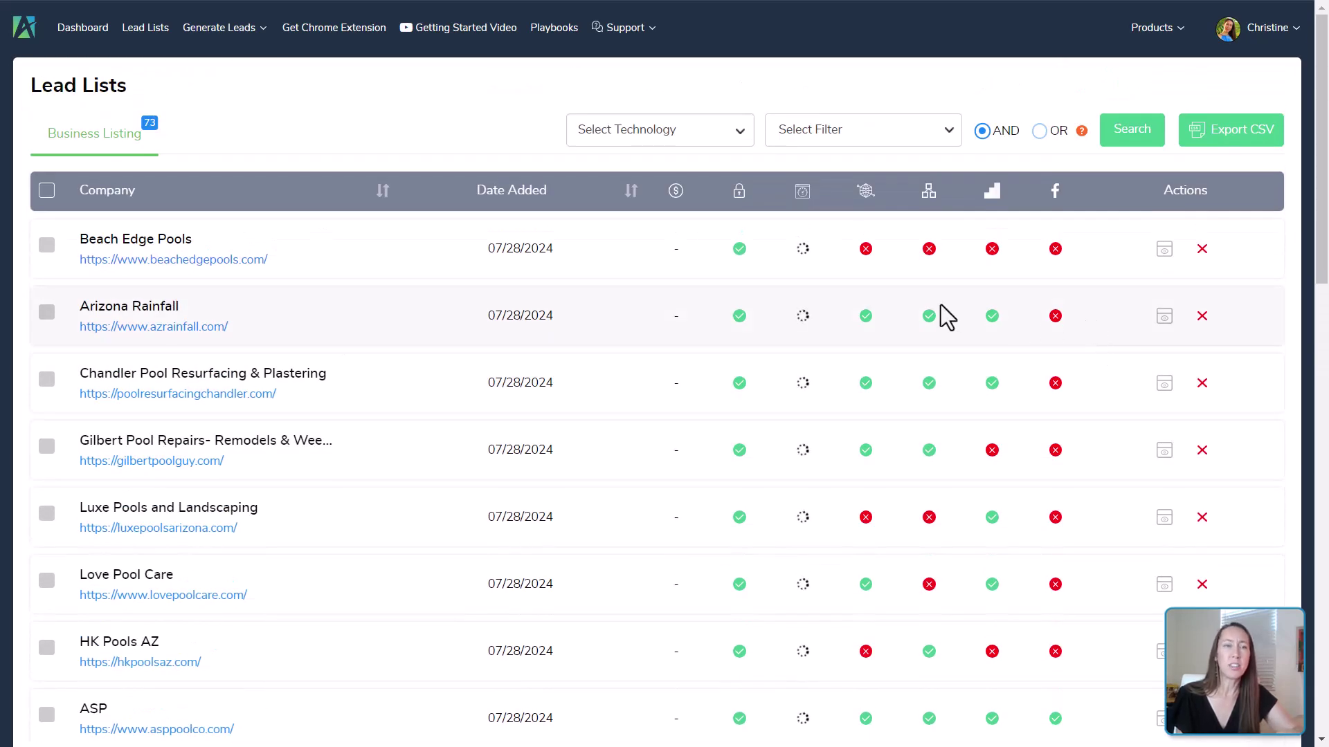
# - Open the option for importing an existing leads list
pyautogui.click(267, 45)
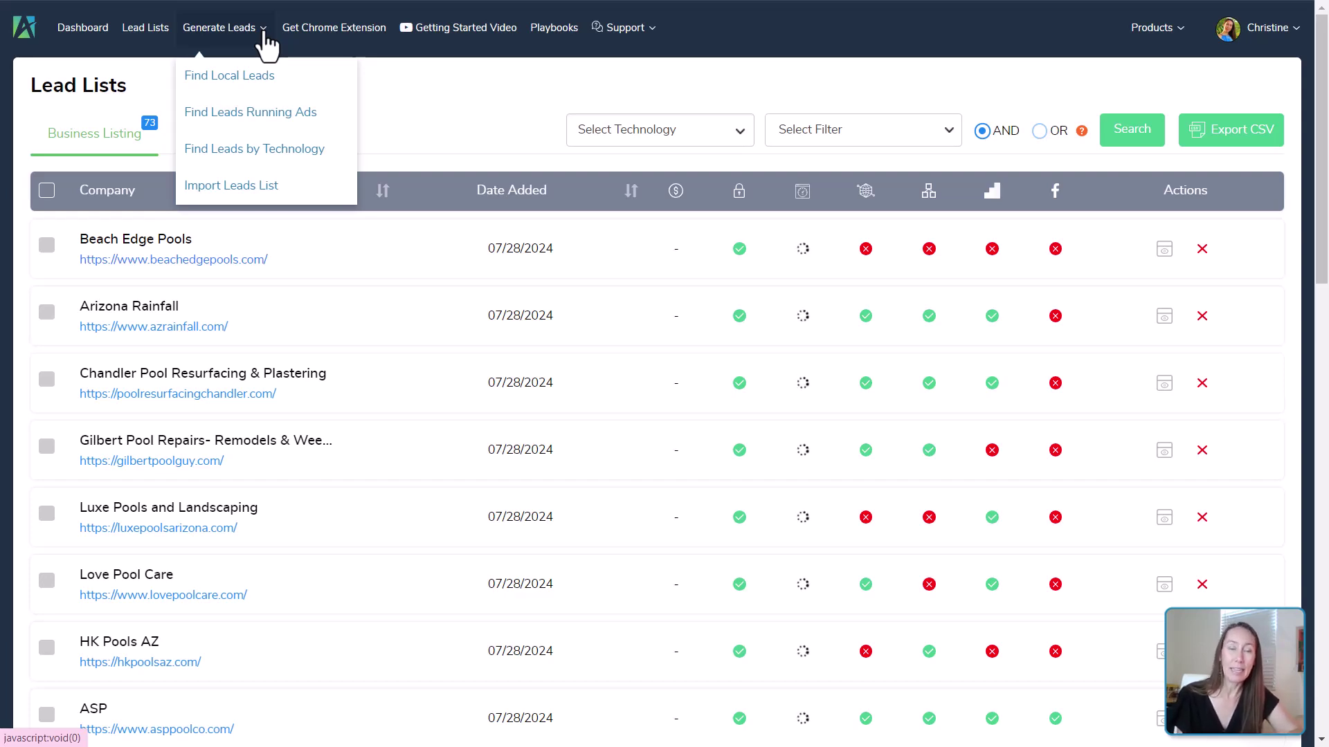
pyautogui.click(265, 201)
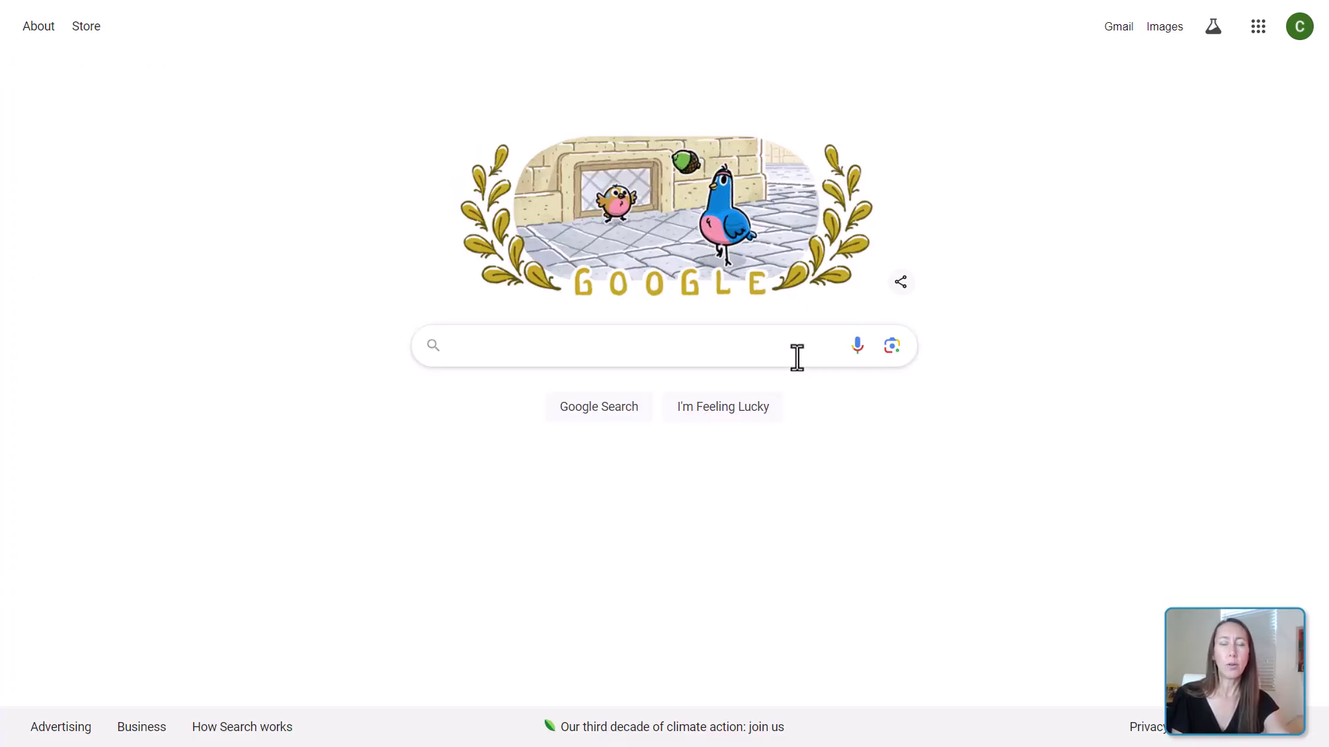
# - Switch to Google and search for "pest control companies in scottsdale"
pyautogui.click(800, 351)
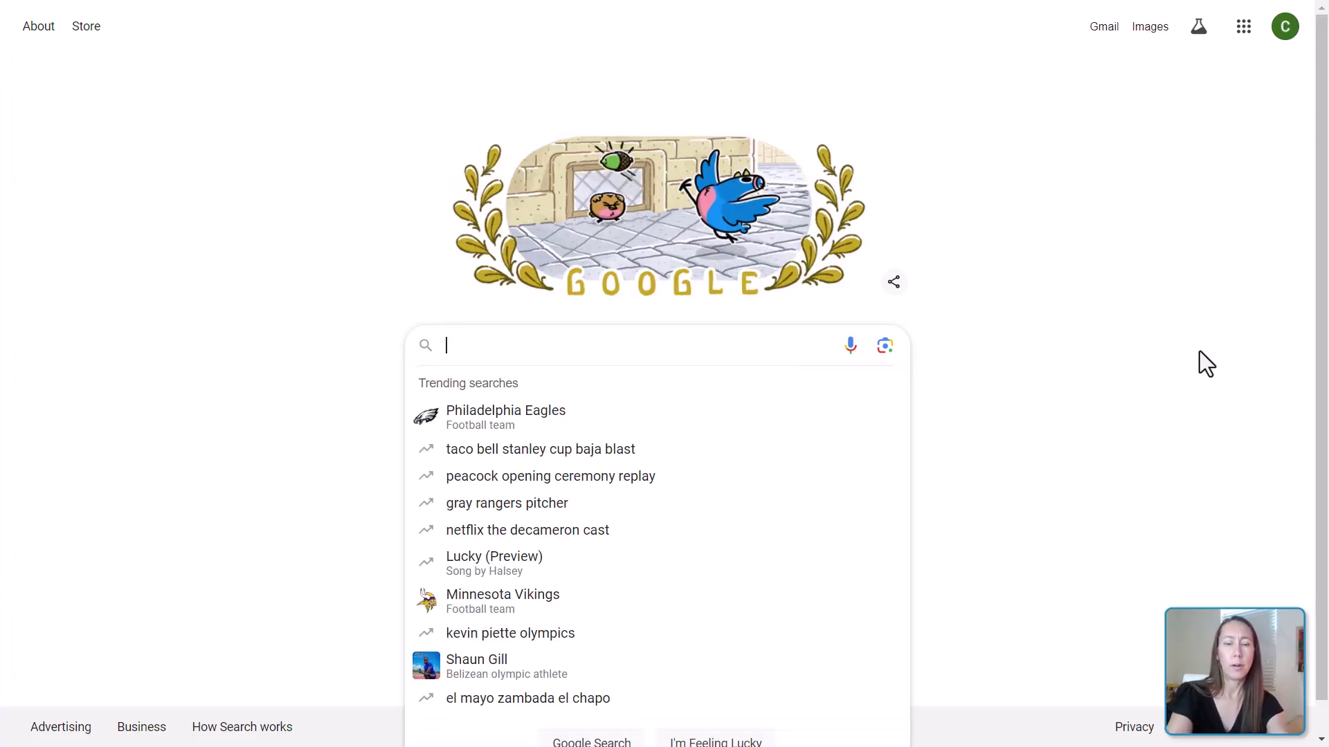
pyautogui.write('pest control')
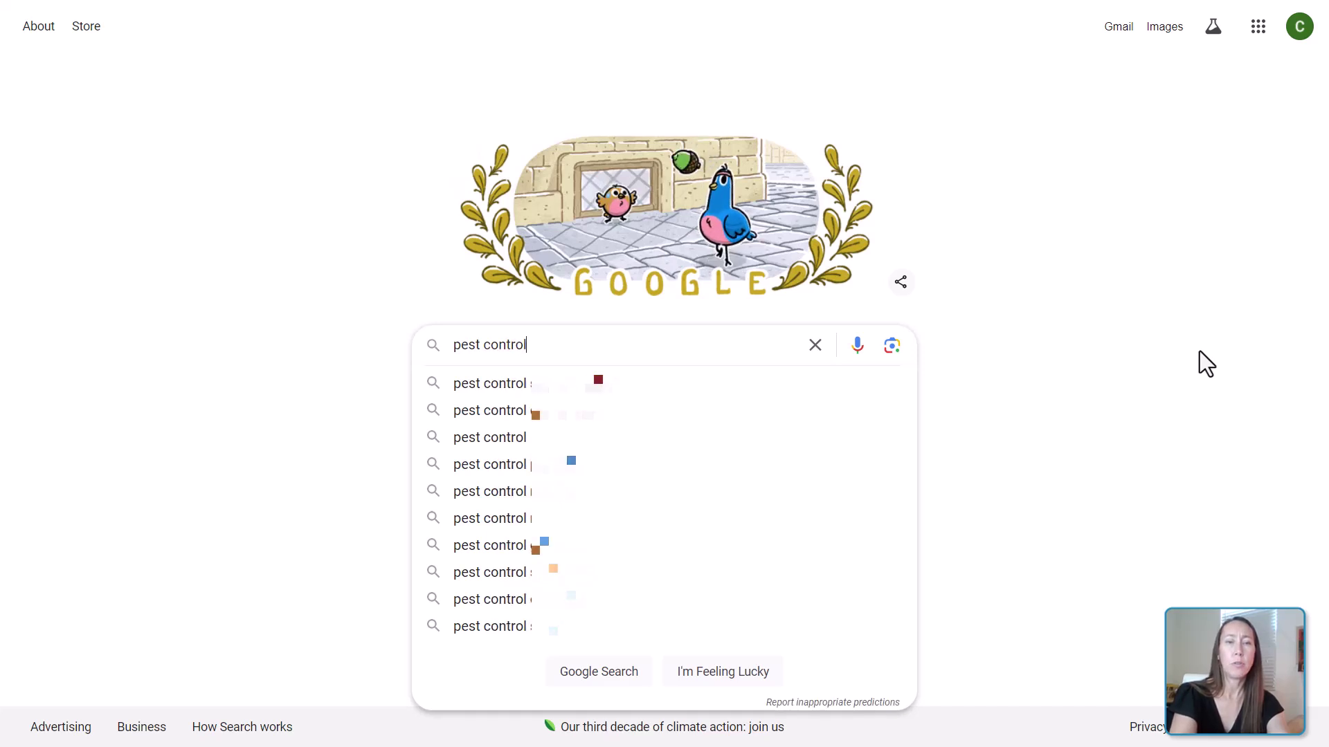
pyautogui.write(' companies in sc')
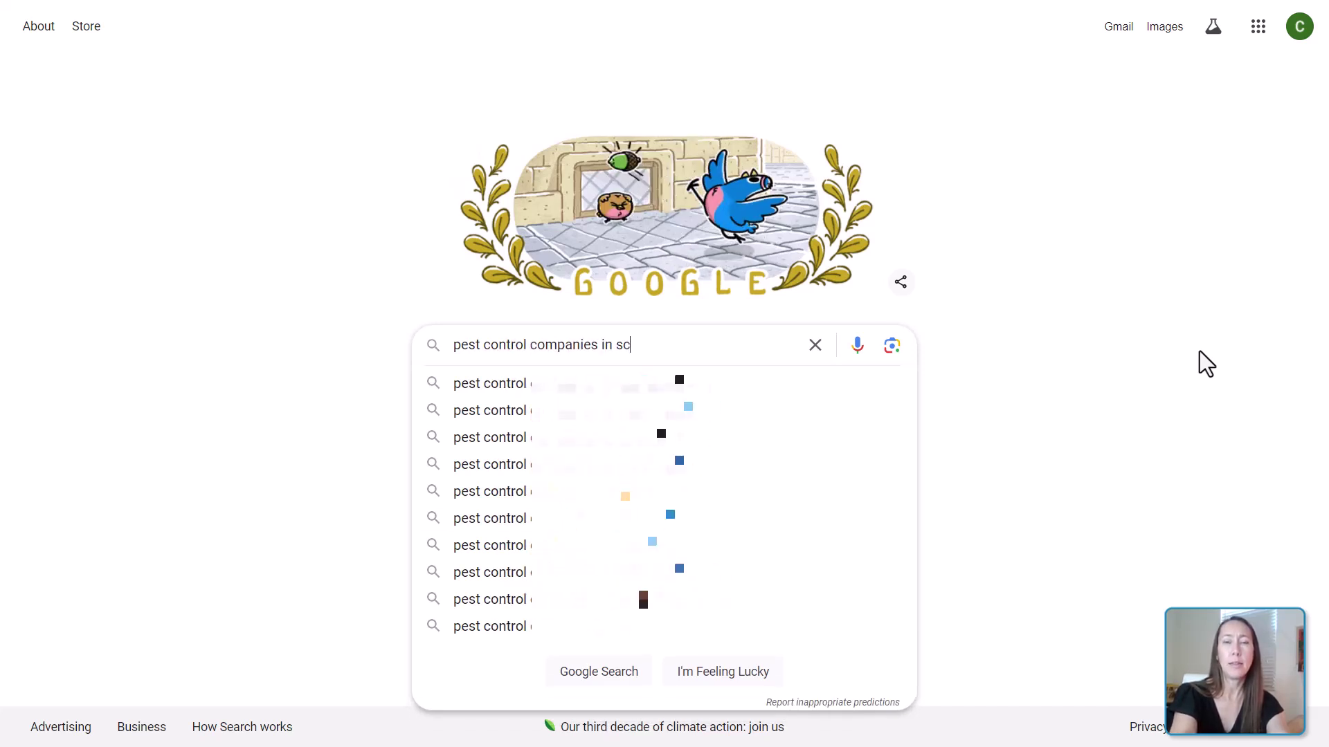
pyautogui.write('ottsdale')
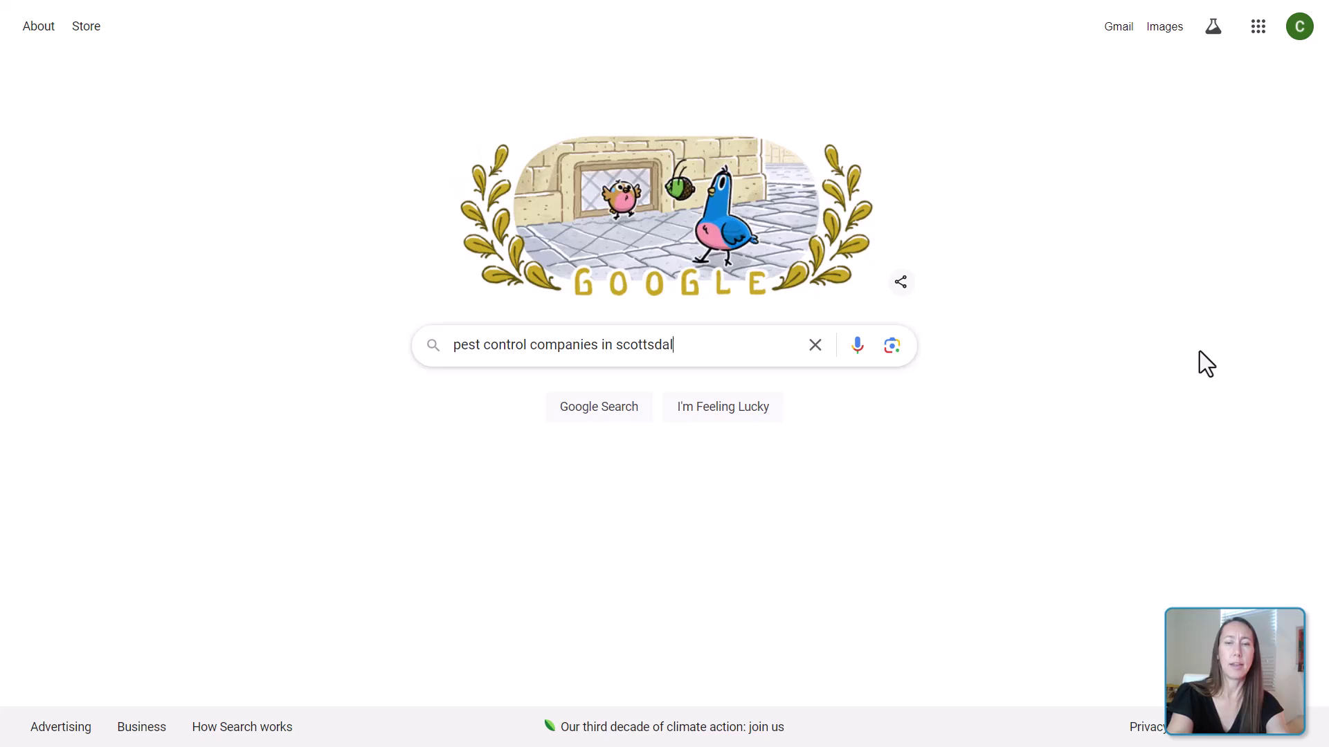
pyautogui.press('Return')
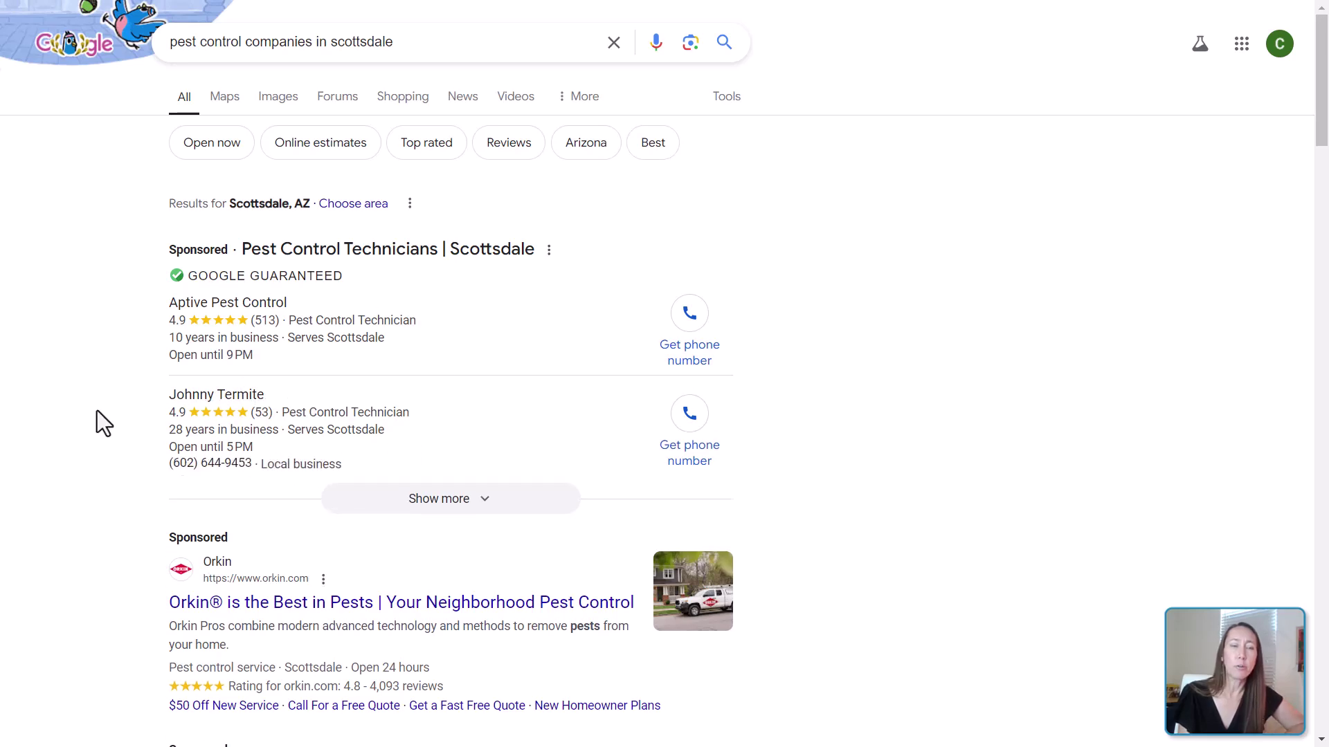
# - Examine the sponsored, map and organic search results for pest control companies in Scottsdale
pyautogui.scroll(-3, 96, 410)
pyautogui.scroll(-1, 97, 410)
pyautogui.scroll(-5, 202, 371)
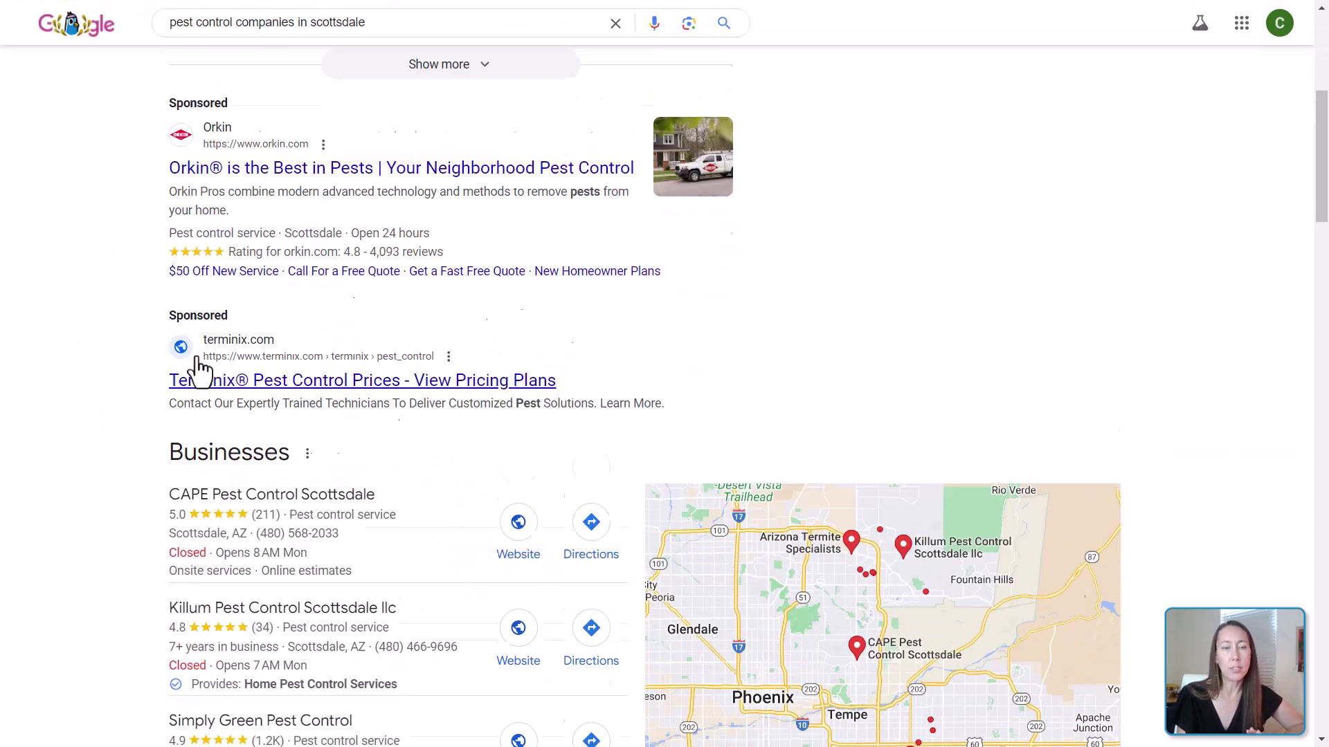
pyautogui.scroll(-8, 99, 476)
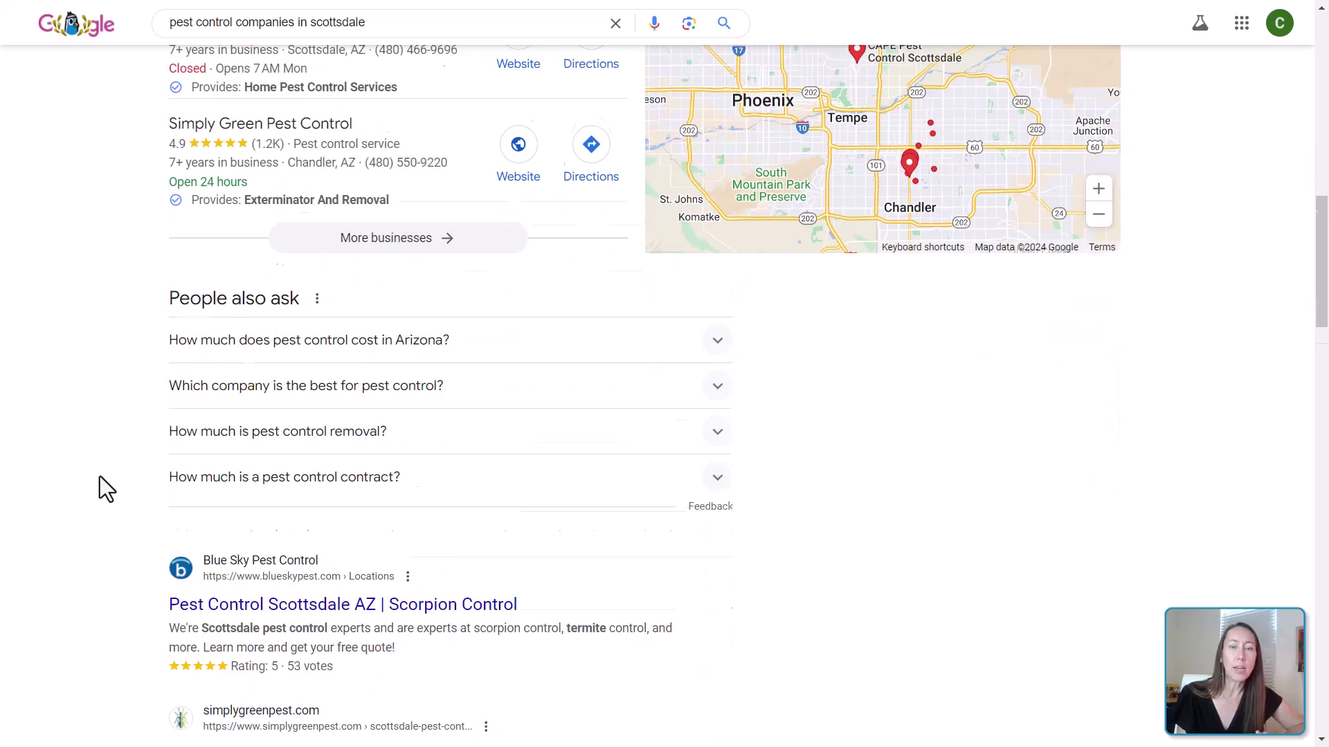
pyautogui.scroll(-1, 99, 476)
pyautogui.scroll(-8, 72, 601)
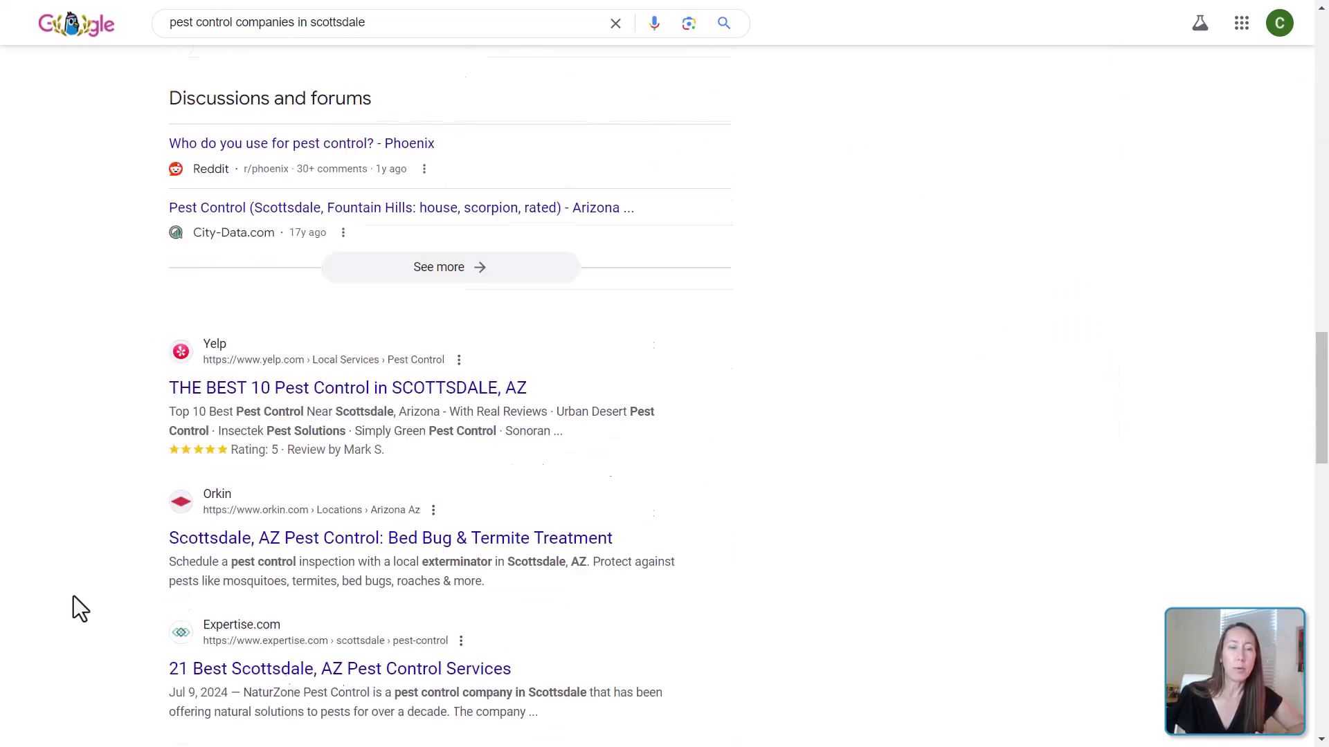
pyautogui.scroll(16, 74, 595)
pyautogui.scroll(10, 91, 569)
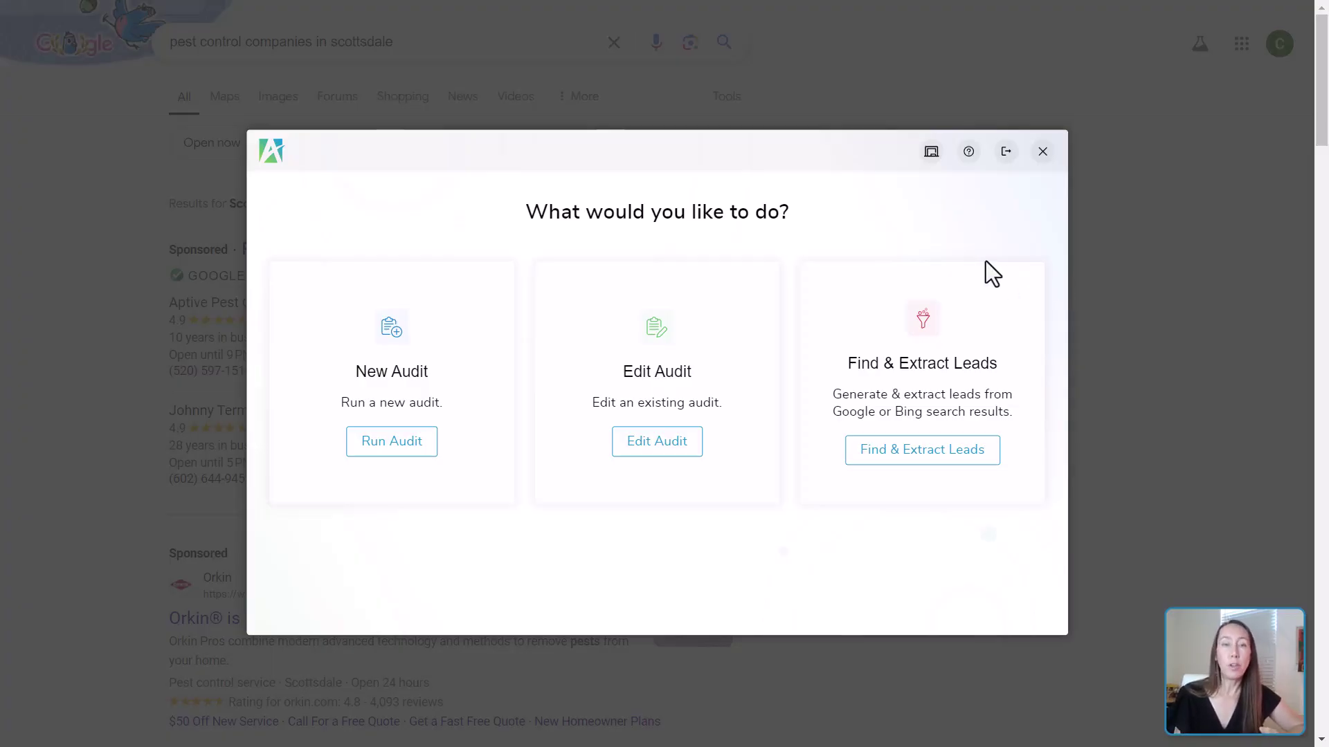
# - Extract the leads from the Google results with the browser extension and import the sites into the Pest Control list
pyautogui.click(919, 457)
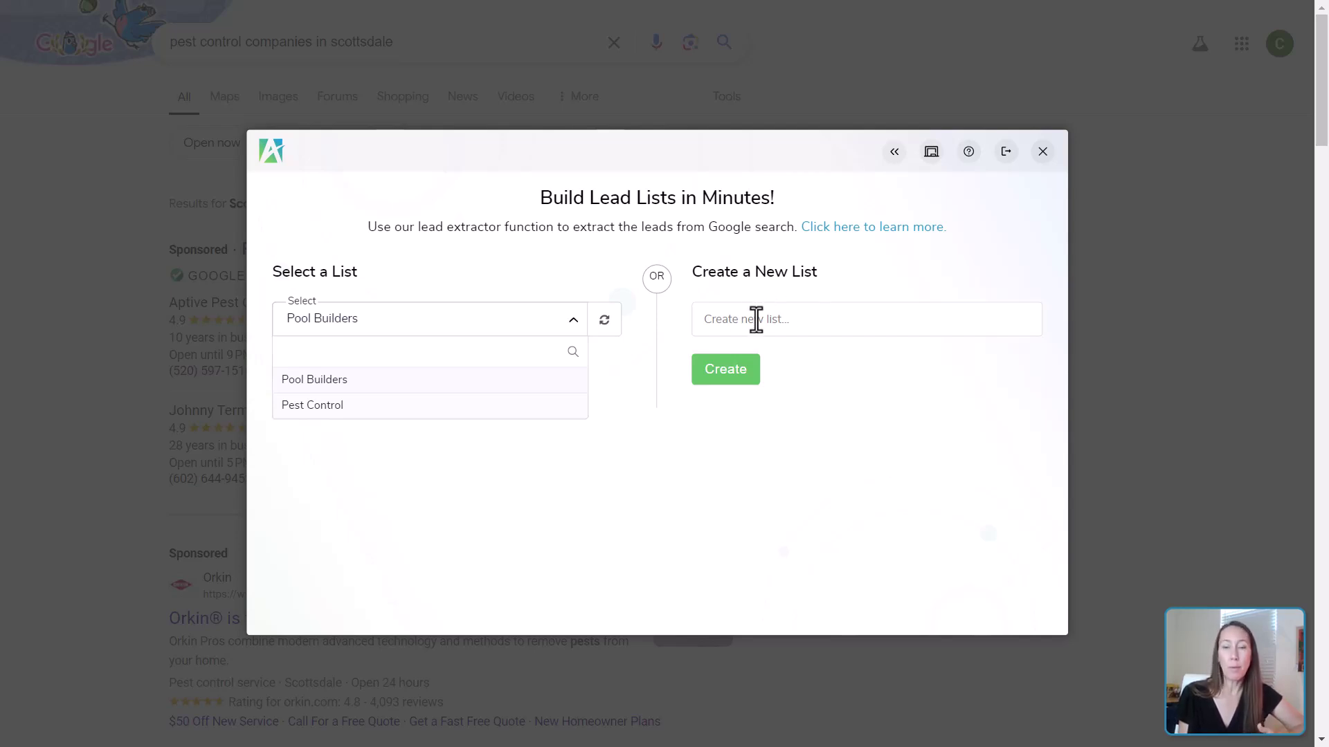
pyautogui.click(303, 407)
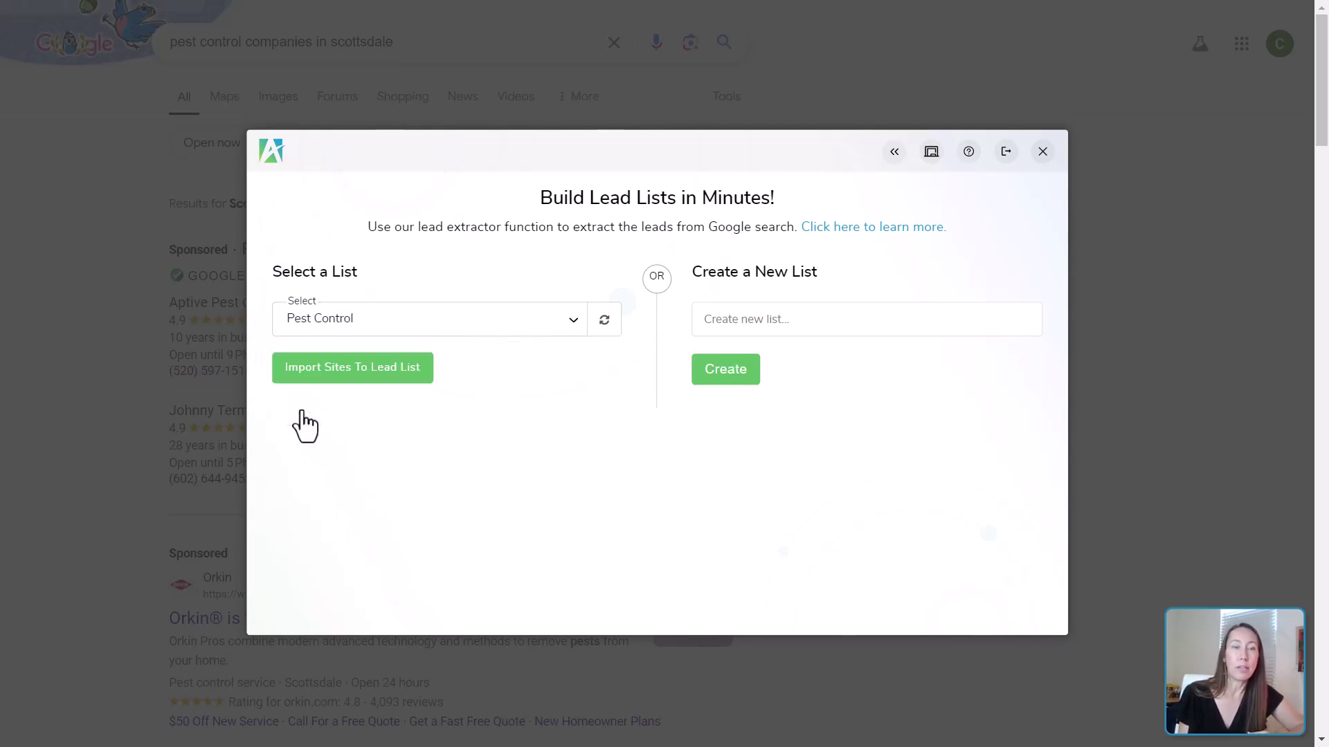
pyautogui.click(339, 375)
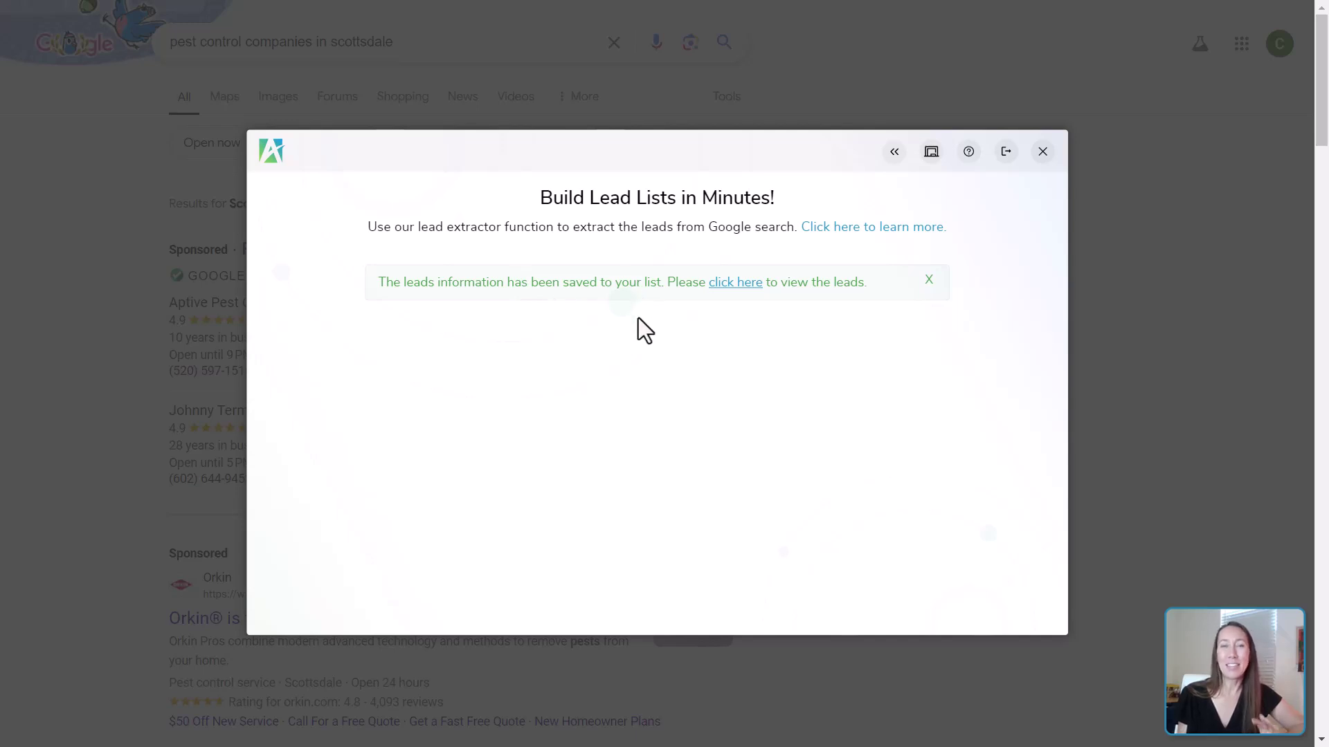
# - Open the saved leads and look through the imported pest control companies
pyautogui.click(726, 287)
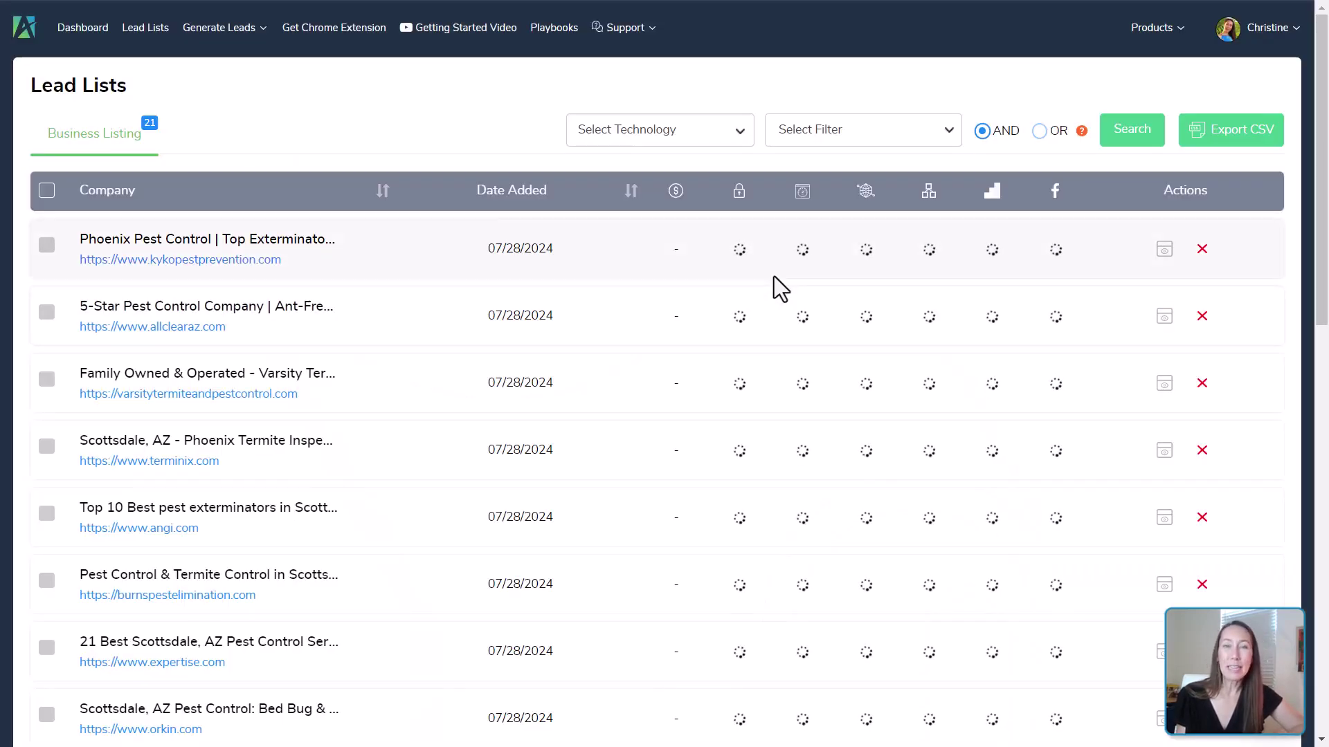
pyautogui.scroll(-6, 774, 276)
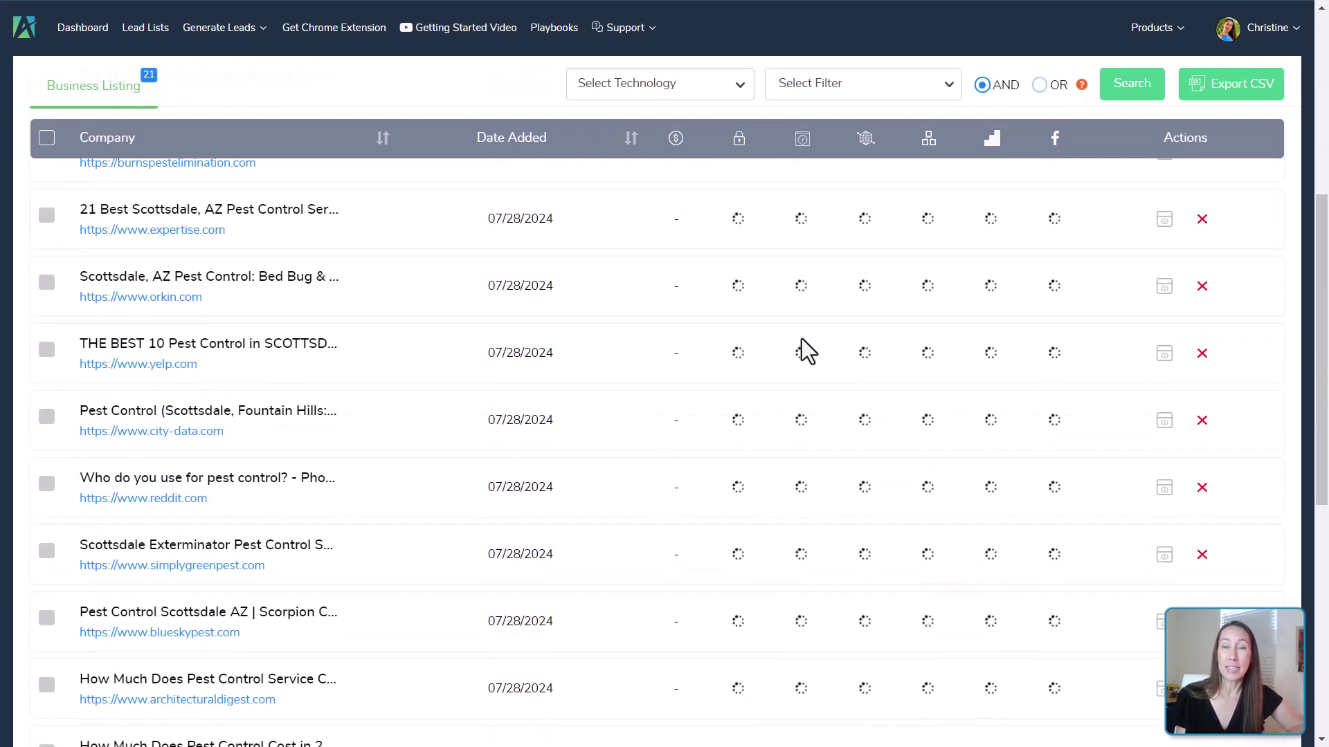
pyautogui.scroll(-8, 801, 339)
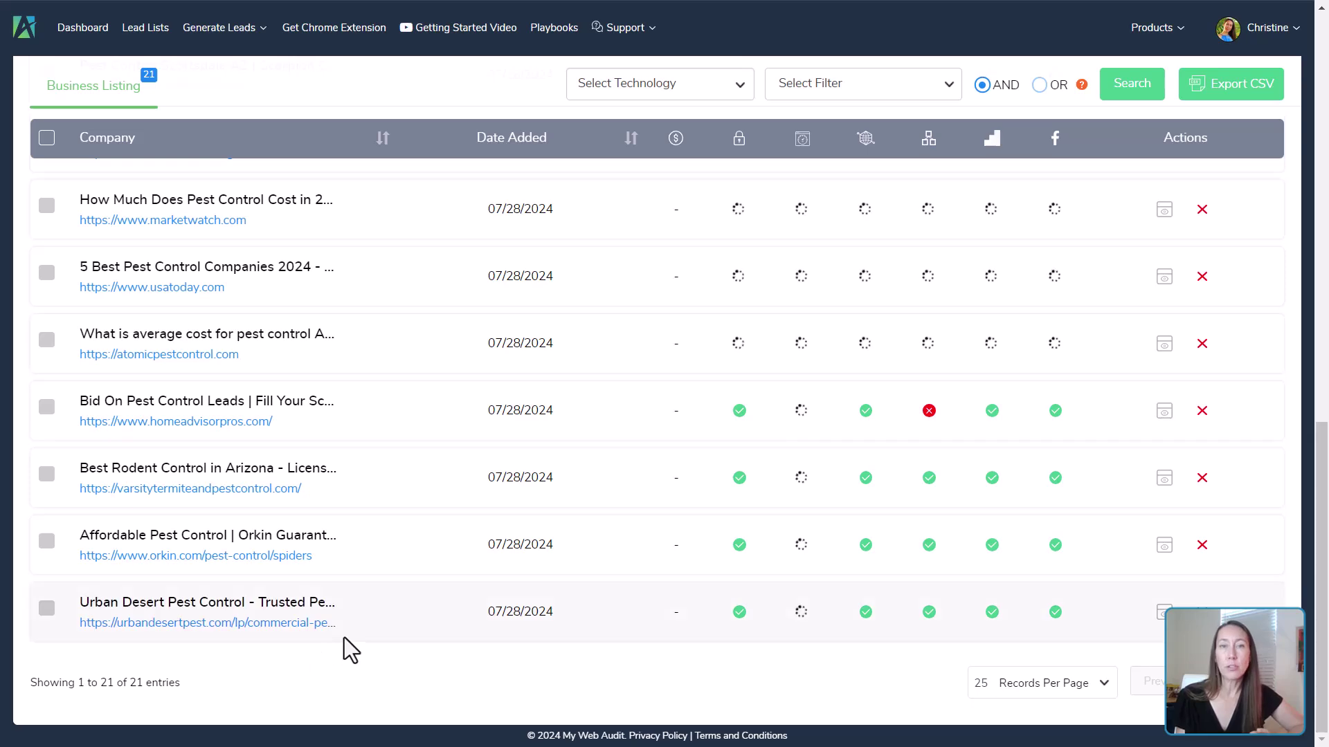
pyautogui.scroll(13, 367, 622)
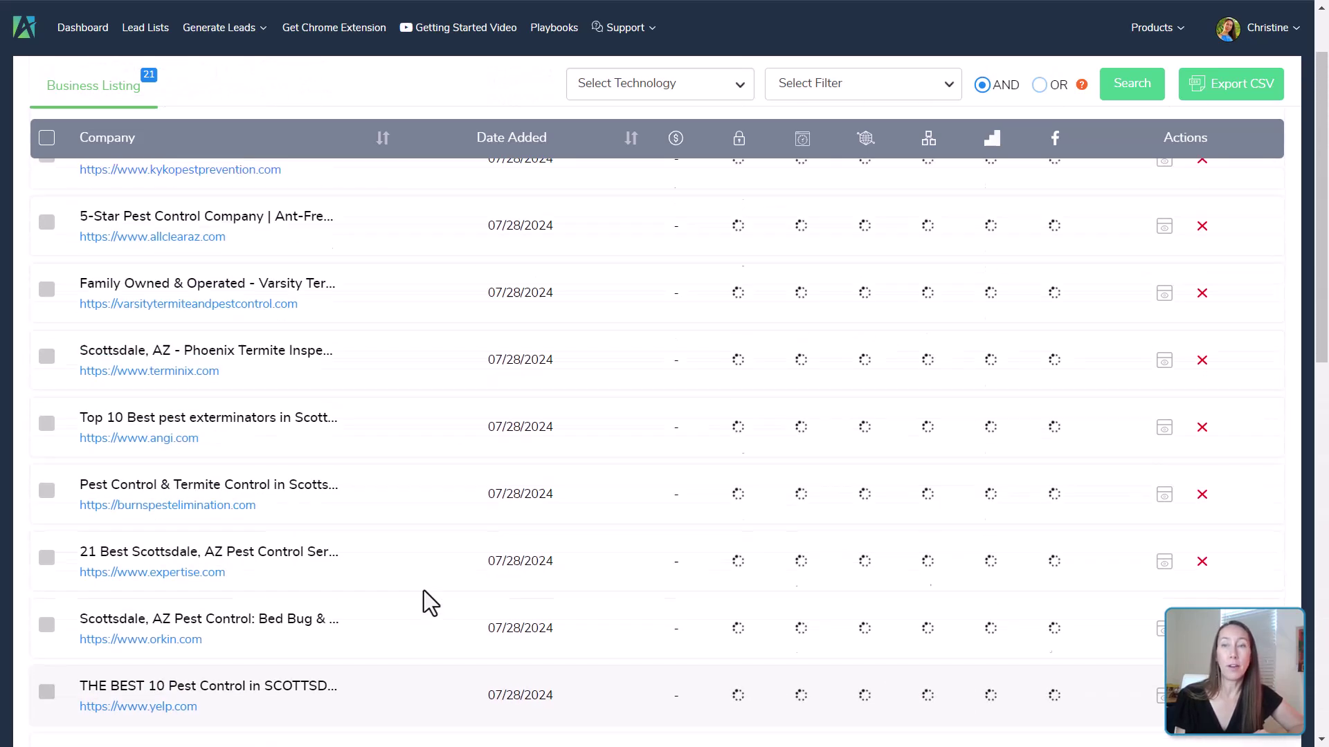
pyautogui.scroll(2, 423, 591)
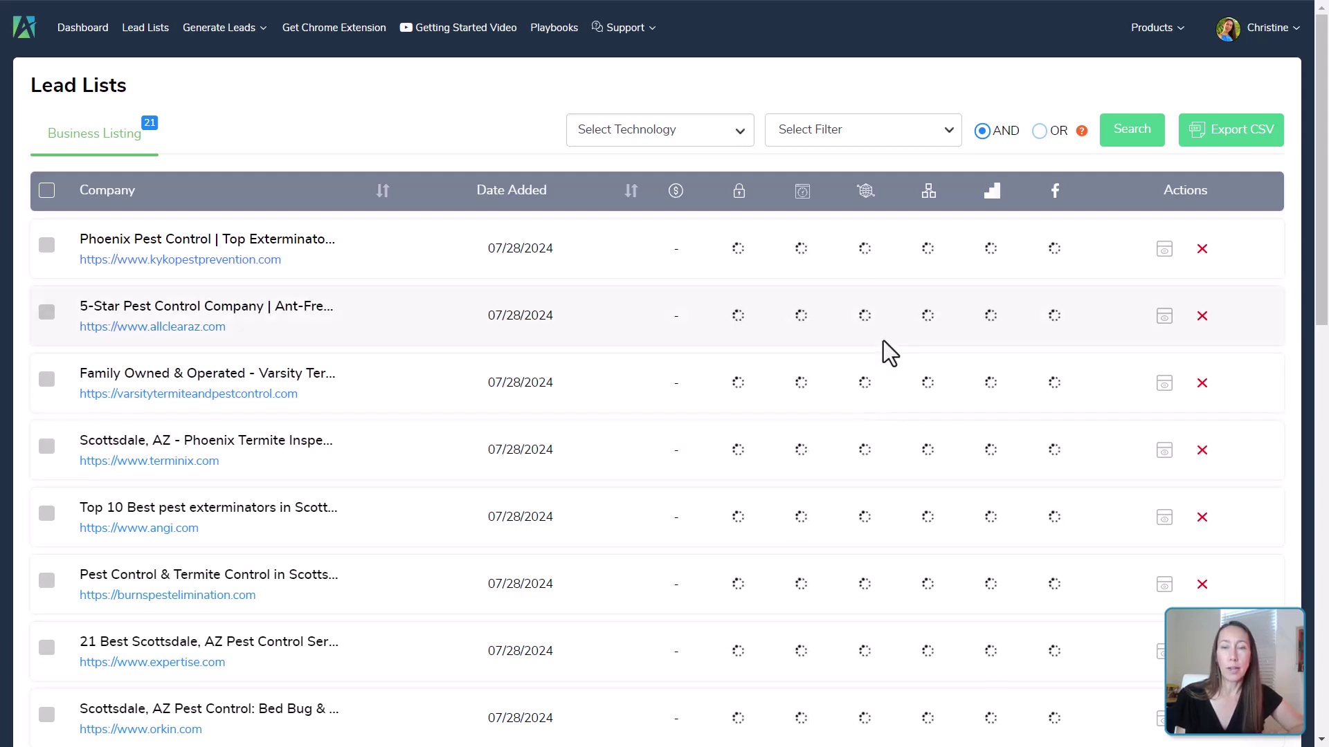
# - Open the business listing of the Pool Builders list from the dashboard and look through its companies
pyautogui.click(94, 33)
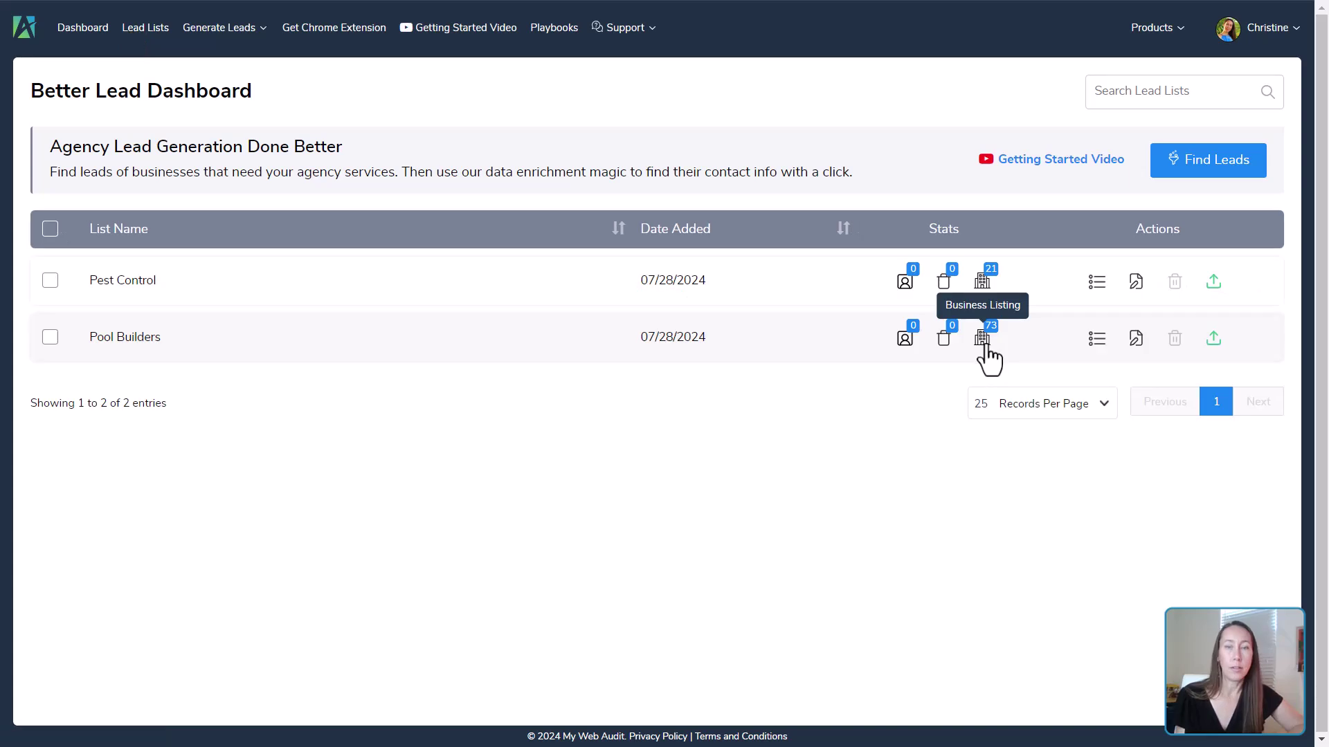
pyautogui.click(984, 340)
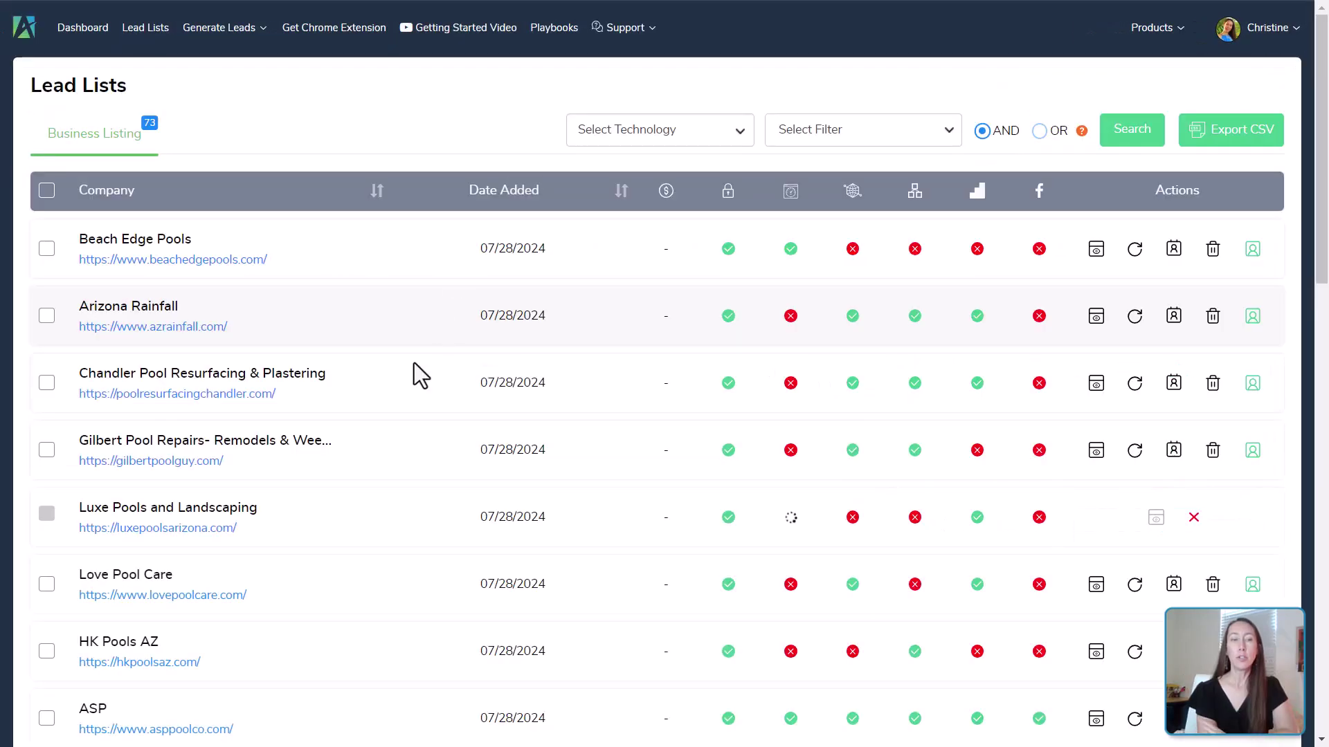
pyautogui.scroll(-15, 415, 359)
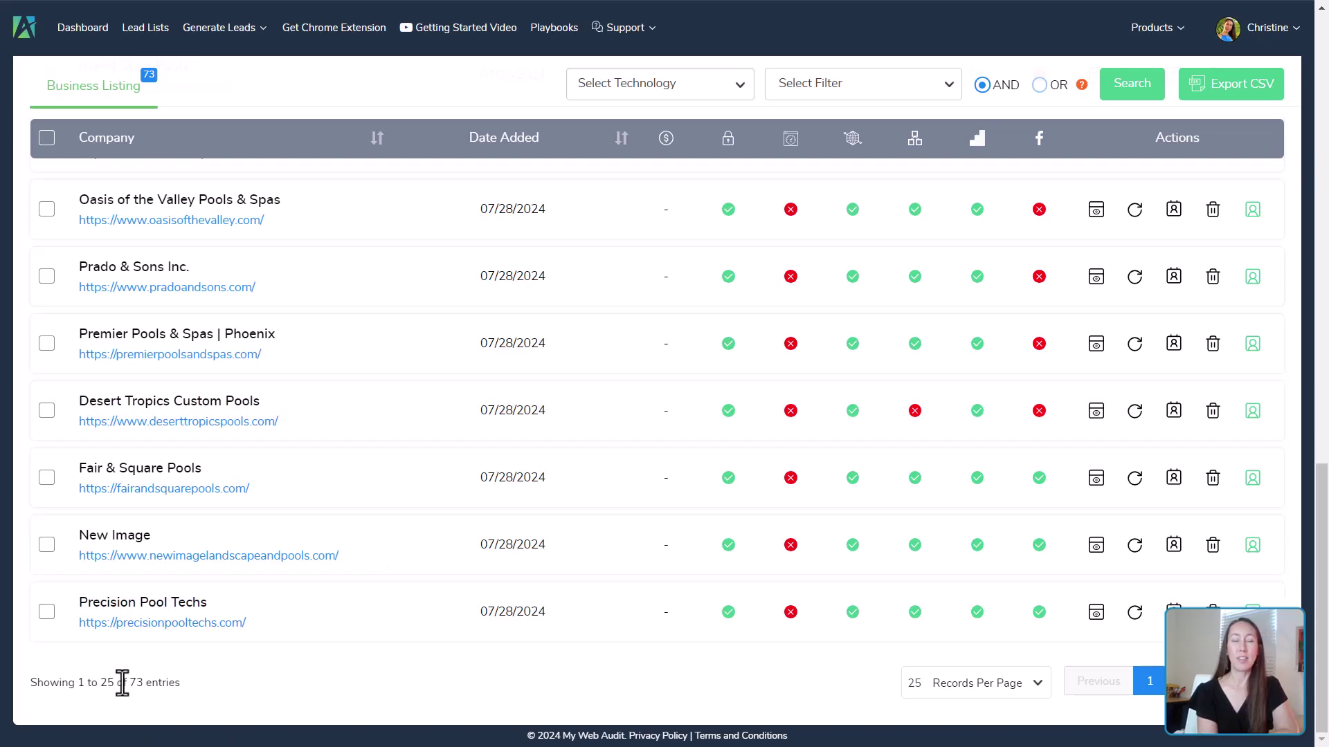
pyautogui.scroll(15, 193, 651)
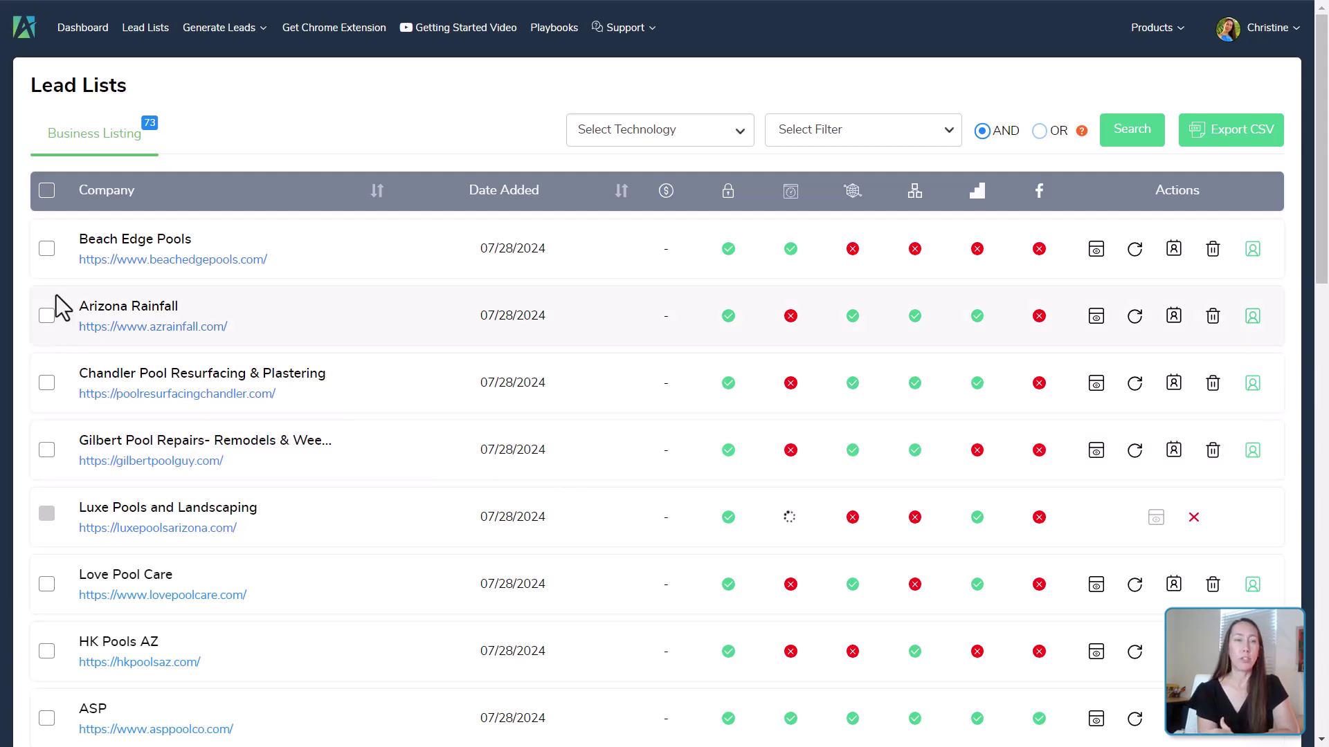
# - Mark Beach Edge Pools, Love Pool Care and HK Pools AZ as leads in the Pool Builders list
pyautogui.doubleClick(46, 251)
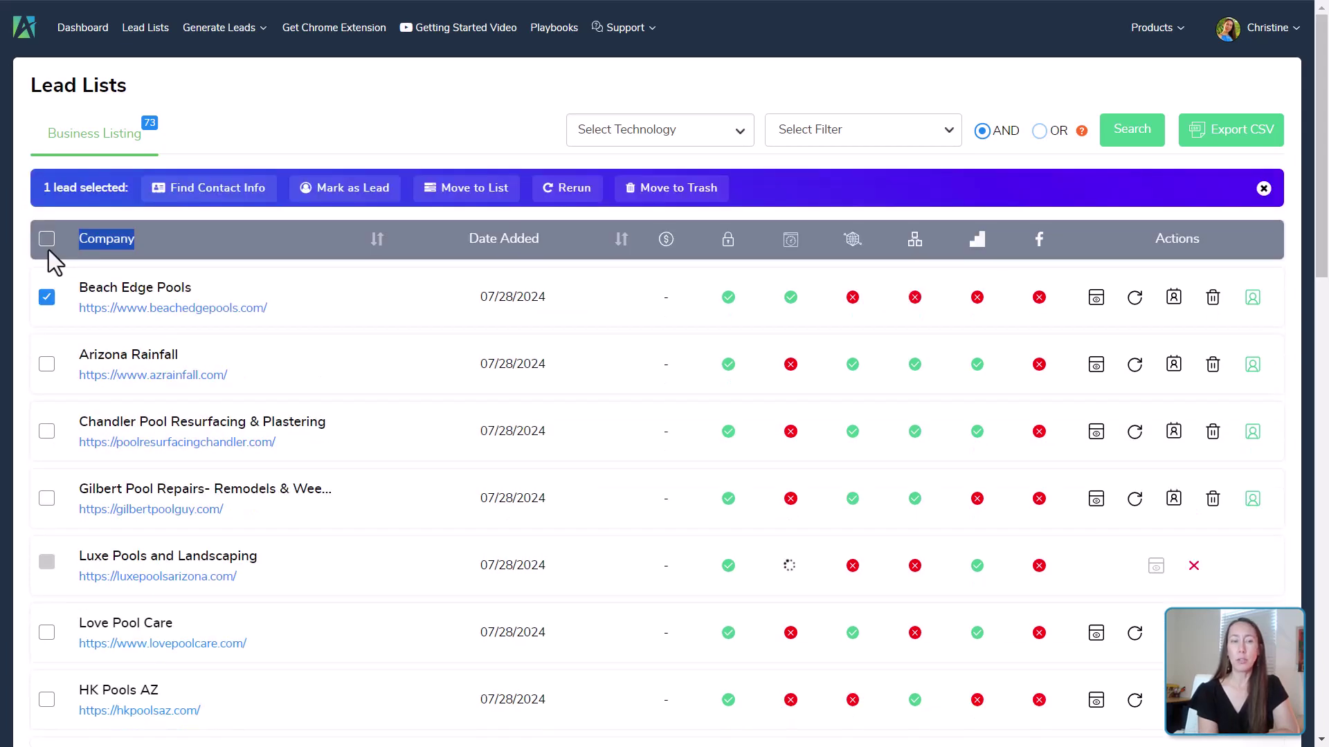
pyautogui.scroll(-2, 38, 373)
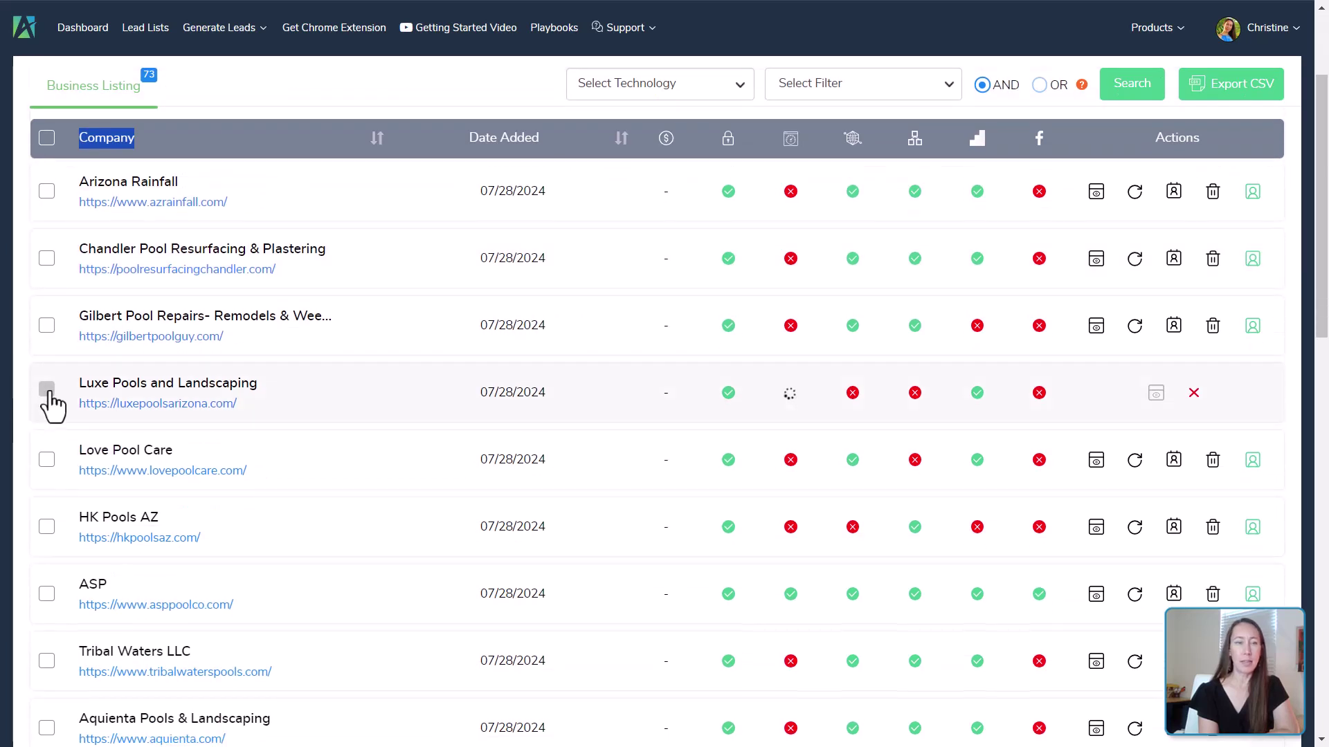
pyautogui.click(47, 459)
pyautogui.click(46, 526)
pyautogui.scroll(2, 237, 489)
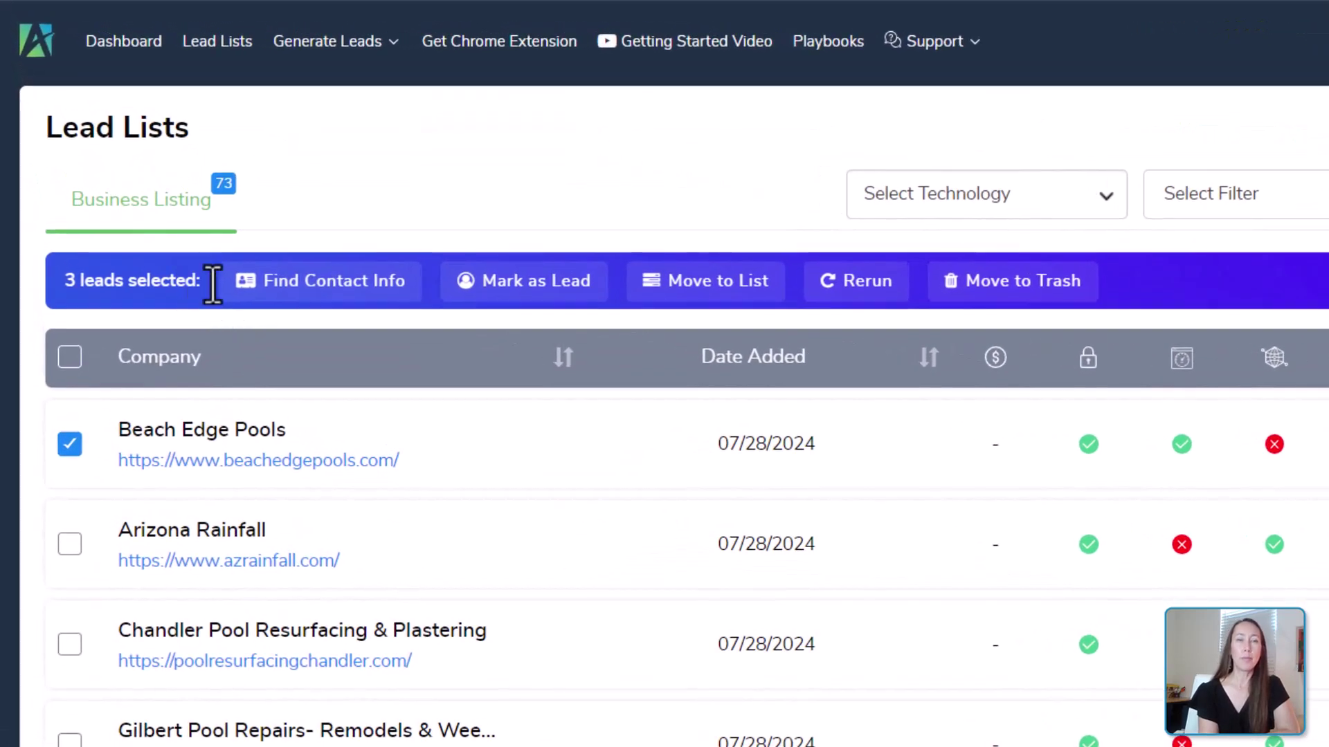
pyautogui.click(522, 285)
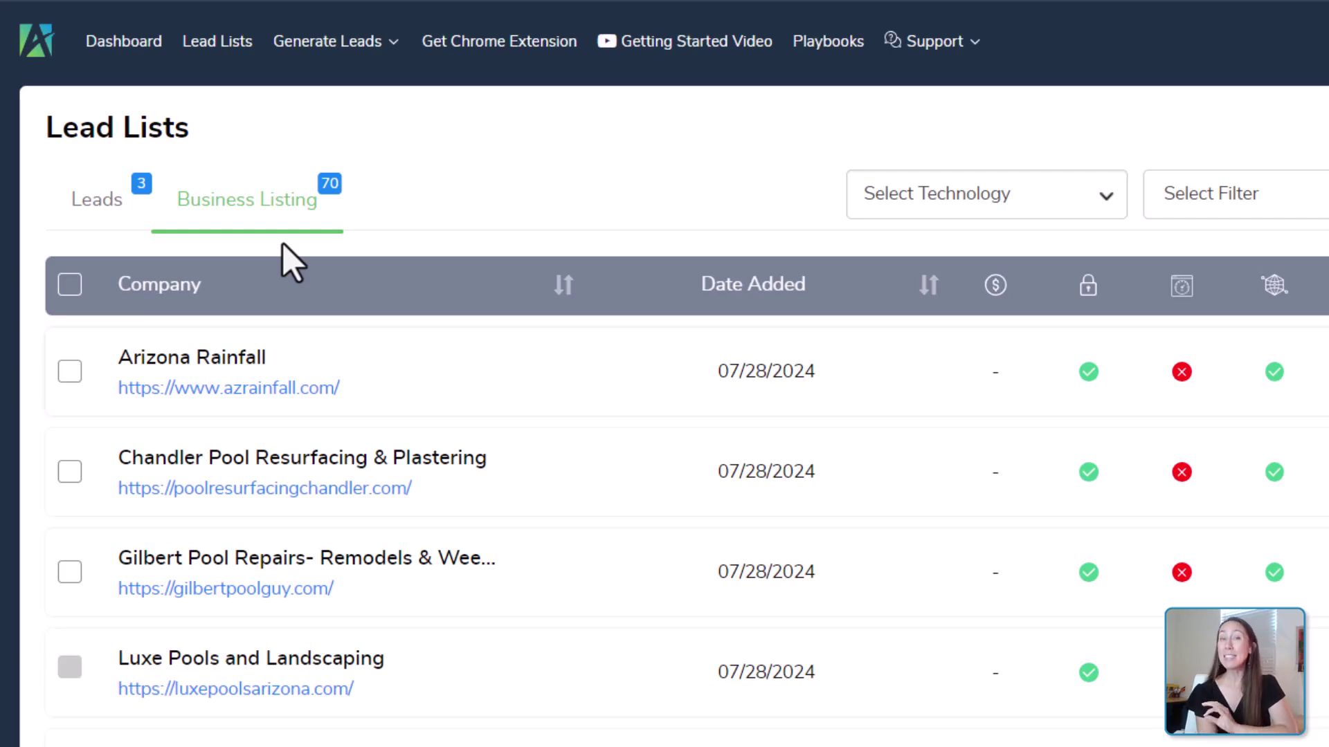
# - Find contact info for all the marked pool builder leads, accepting the credit charge, and refresh the Leads view
pyautogui.click(105, 207)
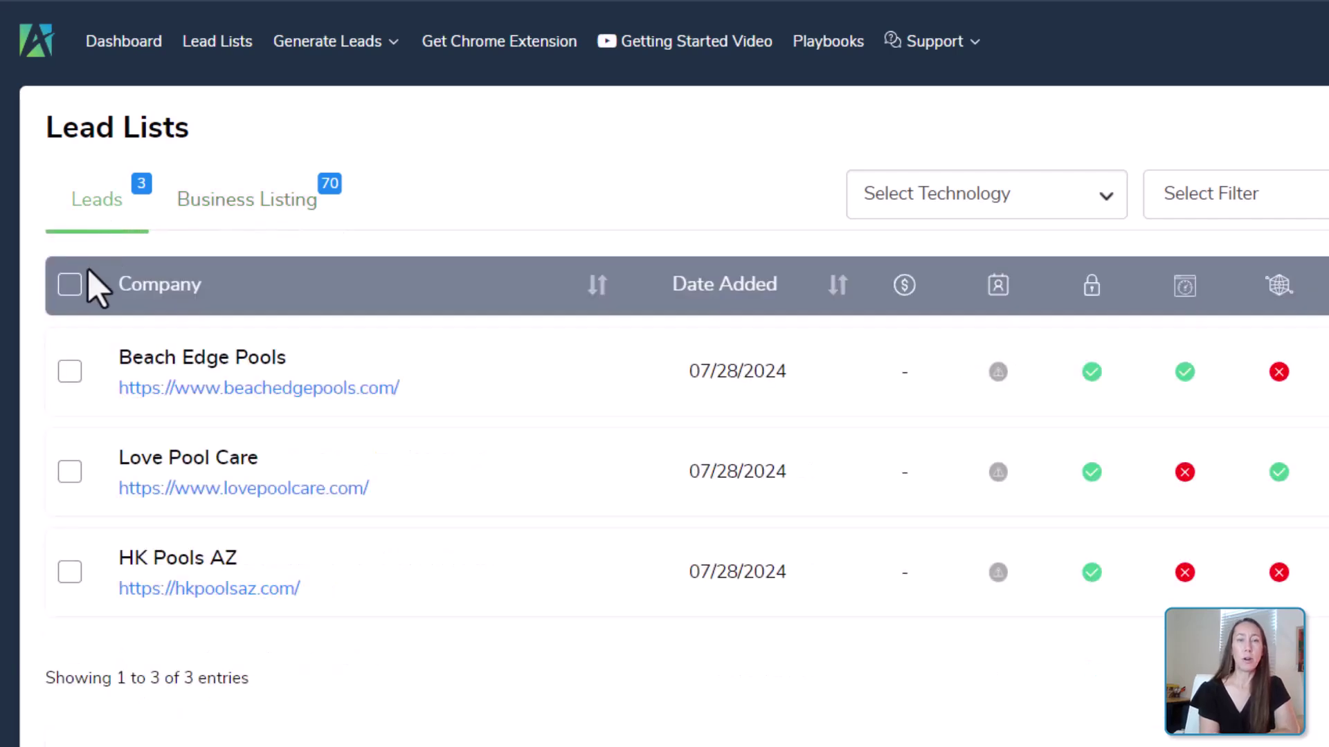
pyautogui.click(69, 284)
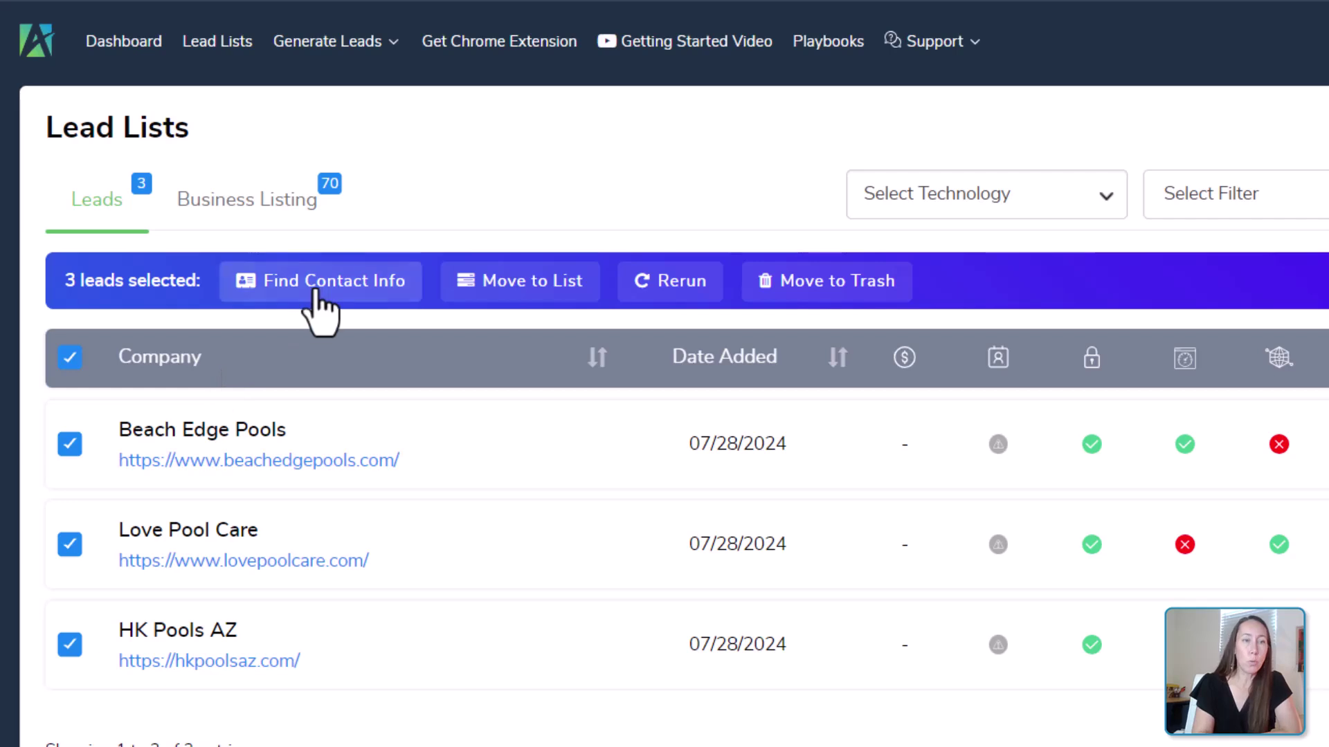
pyautogui.click(332, 294)
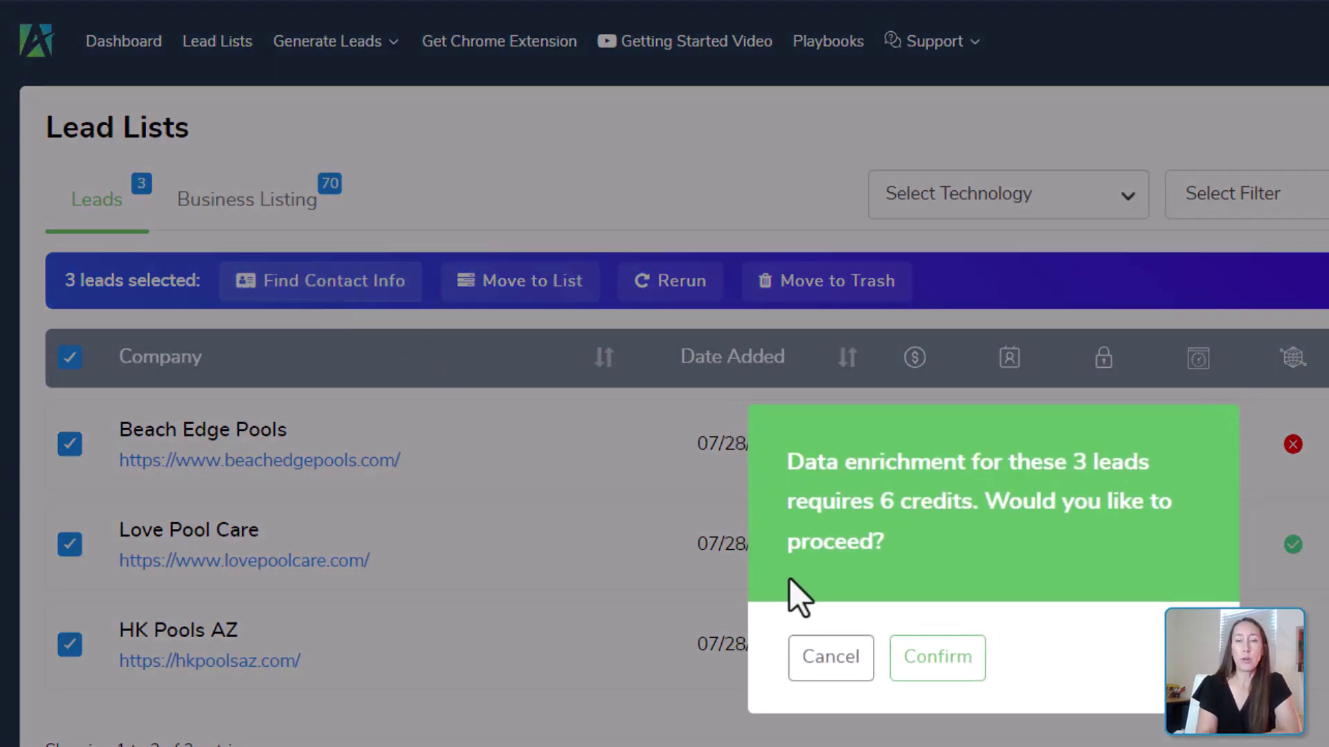
pyautogui.click(934, 661)
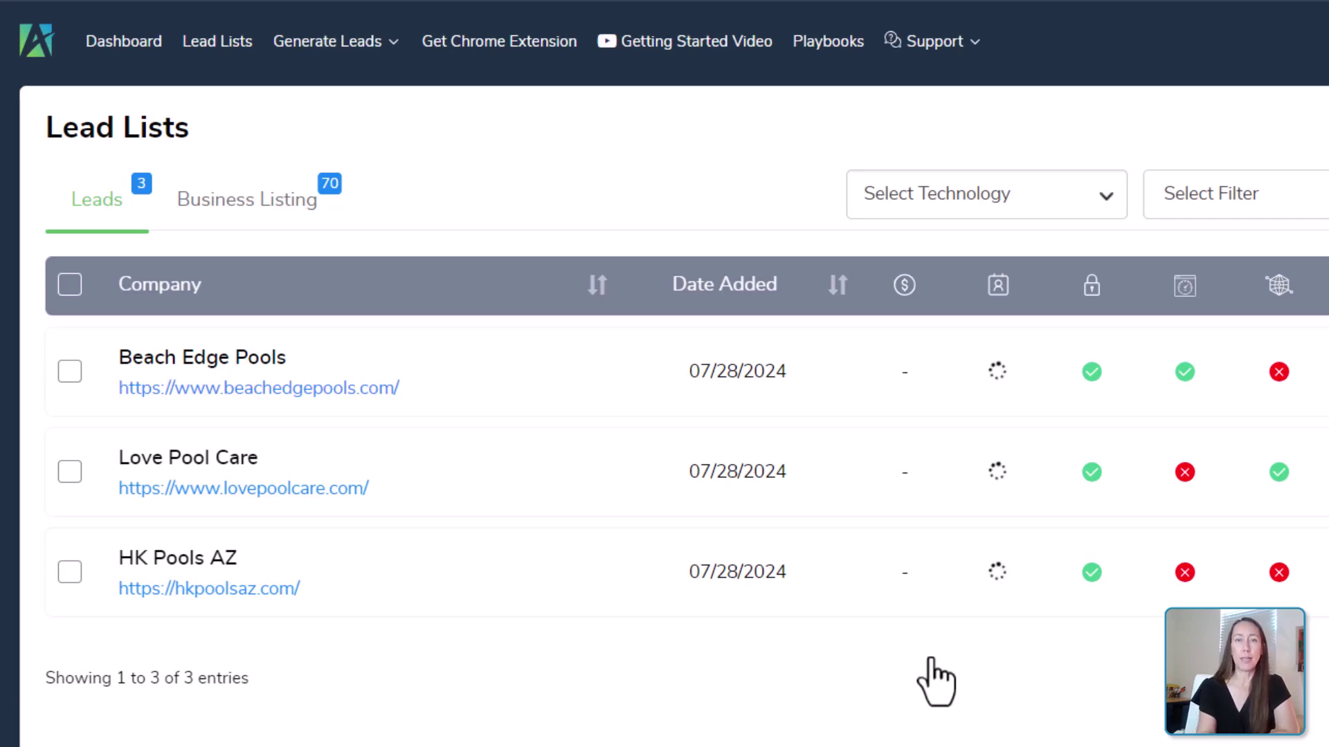
pyautogui.click(261, 202)
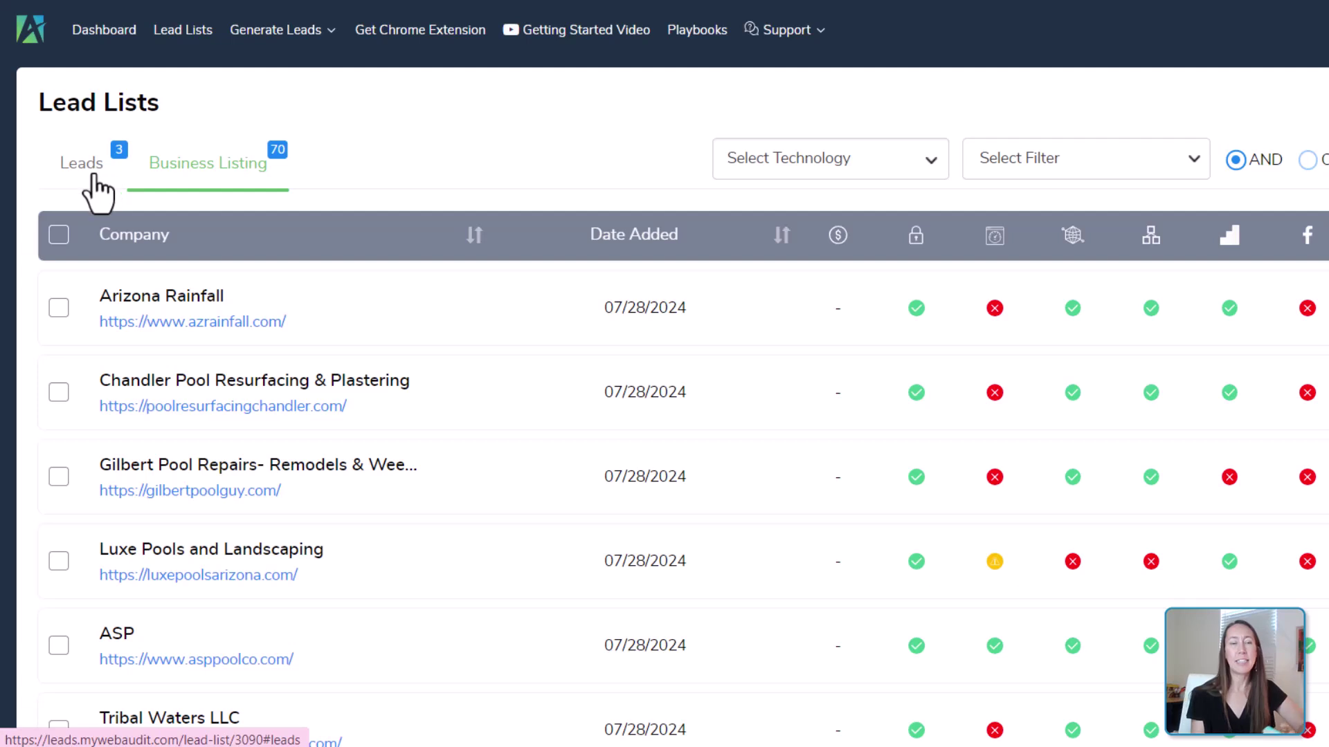
pyautogui.click(98, 191)
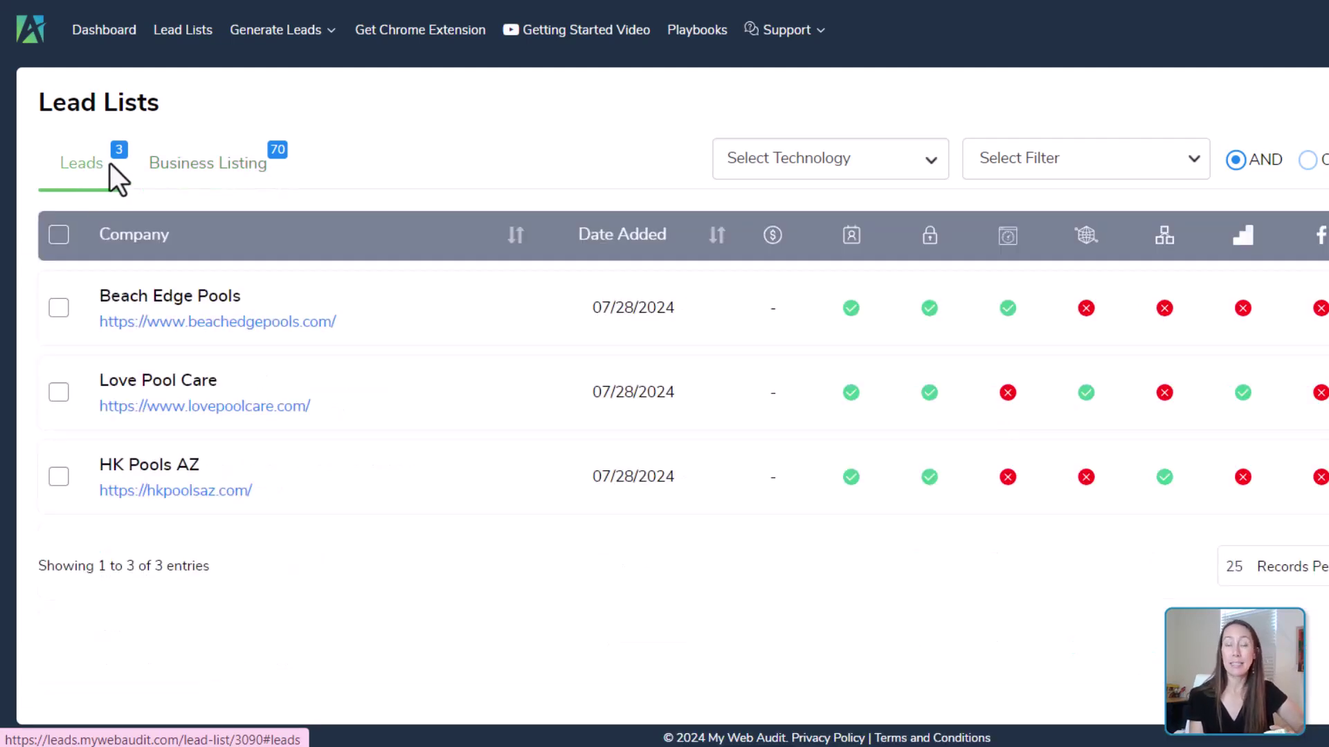
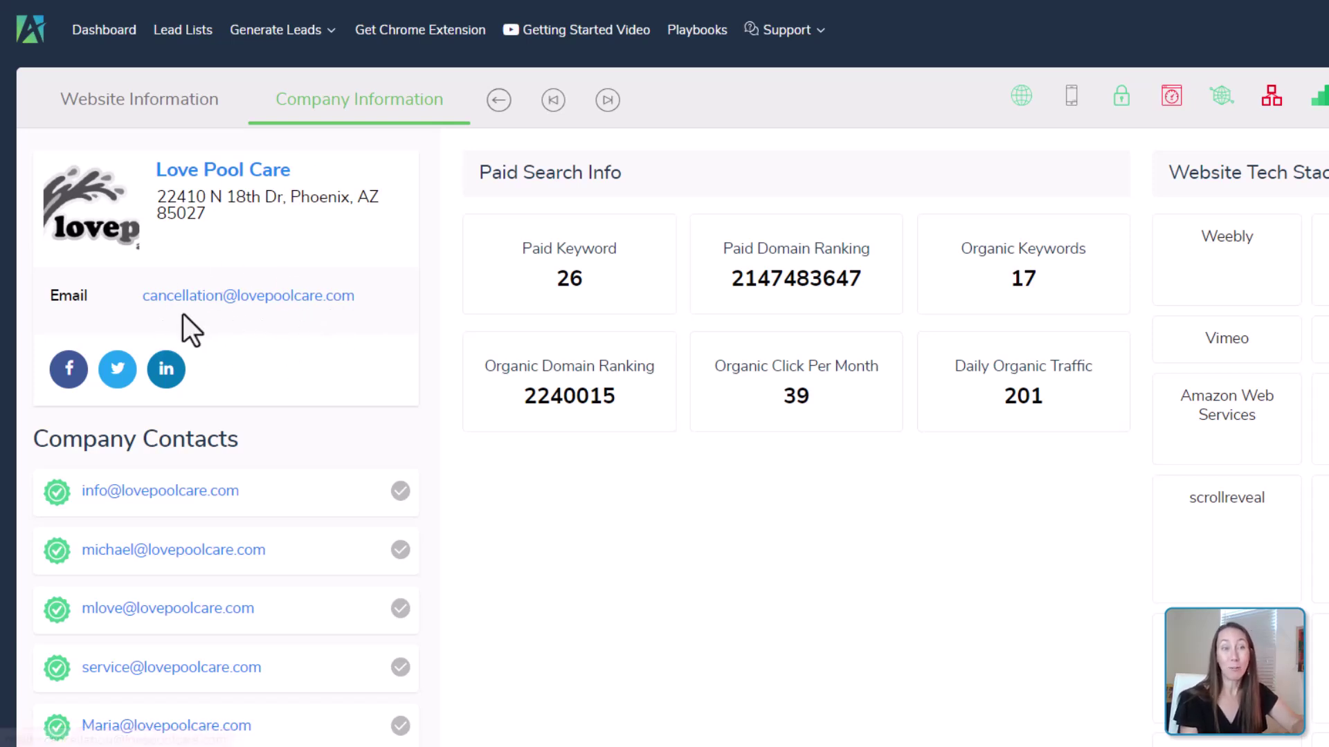
# - Examine Love Pool Care's company contacts, paid search info and website tech stack
pyautogui.scroll(-3, 384, 346)
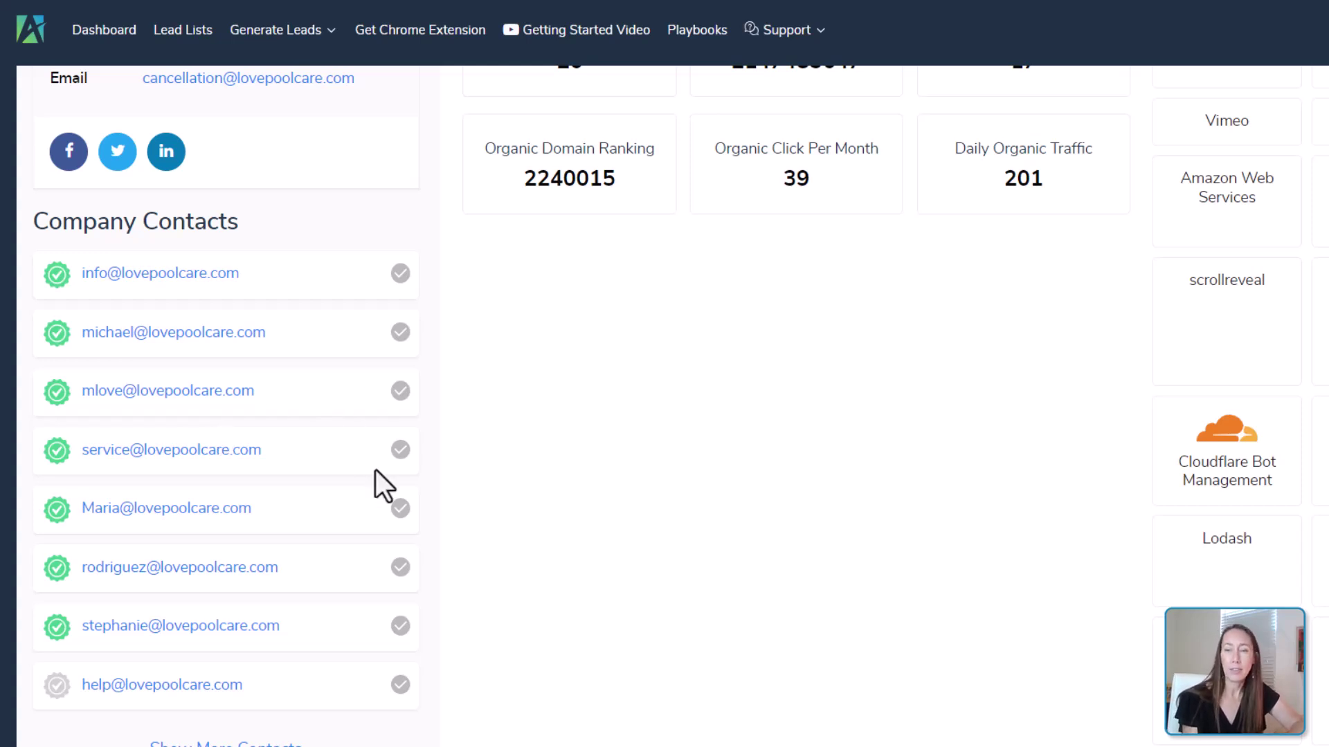
pyautogui.hscroll(5, 1190, 430)
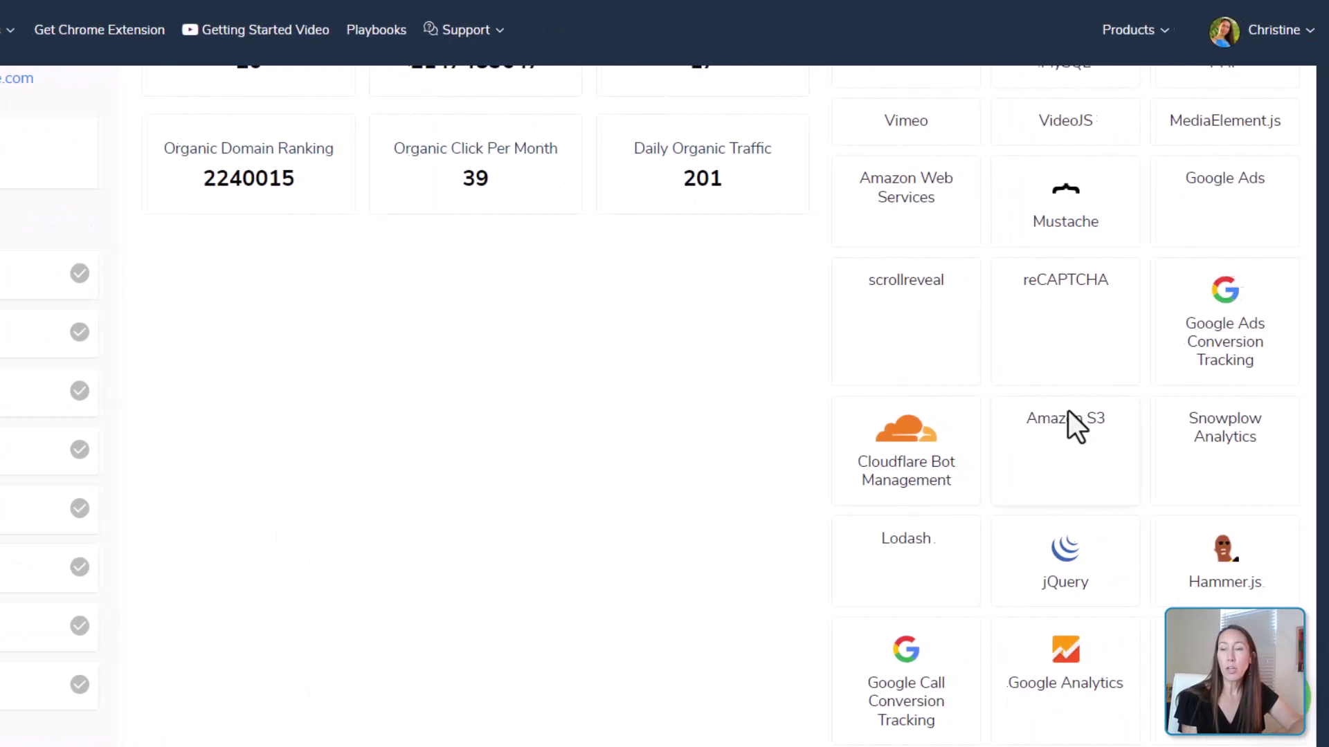
pyautogui.scroll(-3, 1061, 410)
pyautogui.scroll(5, 1061, 409)
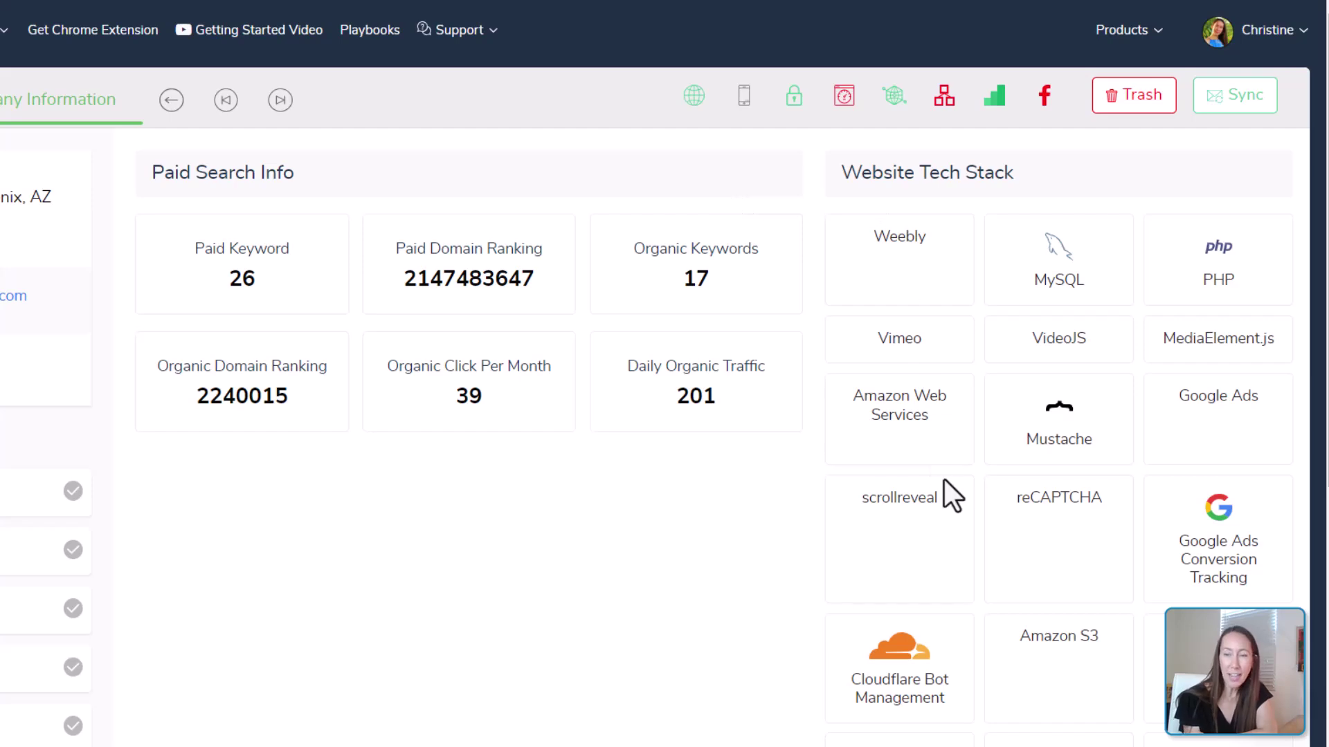
pyautogui.scroll(-2, 938, 485)
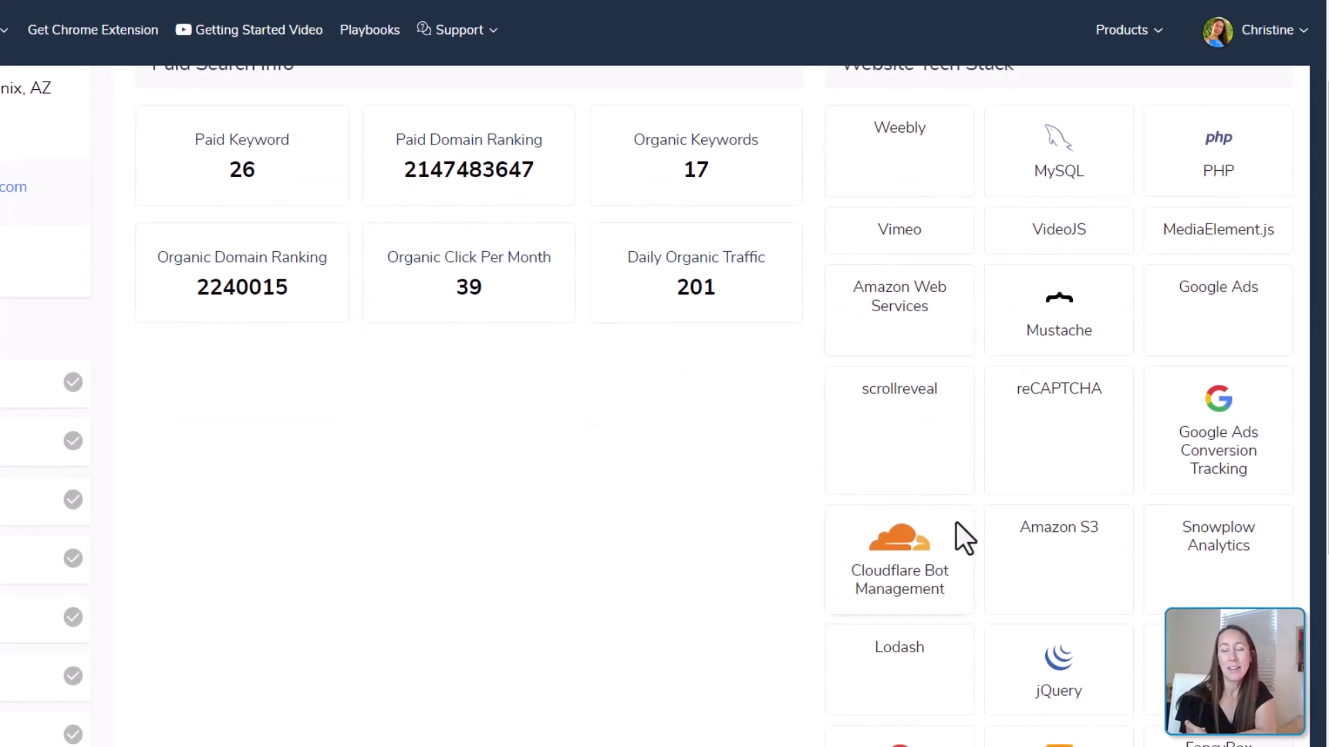
pyautogui.scroll(-4, 1007, 497)
pyautogui.scroll(6, 1004, 498)
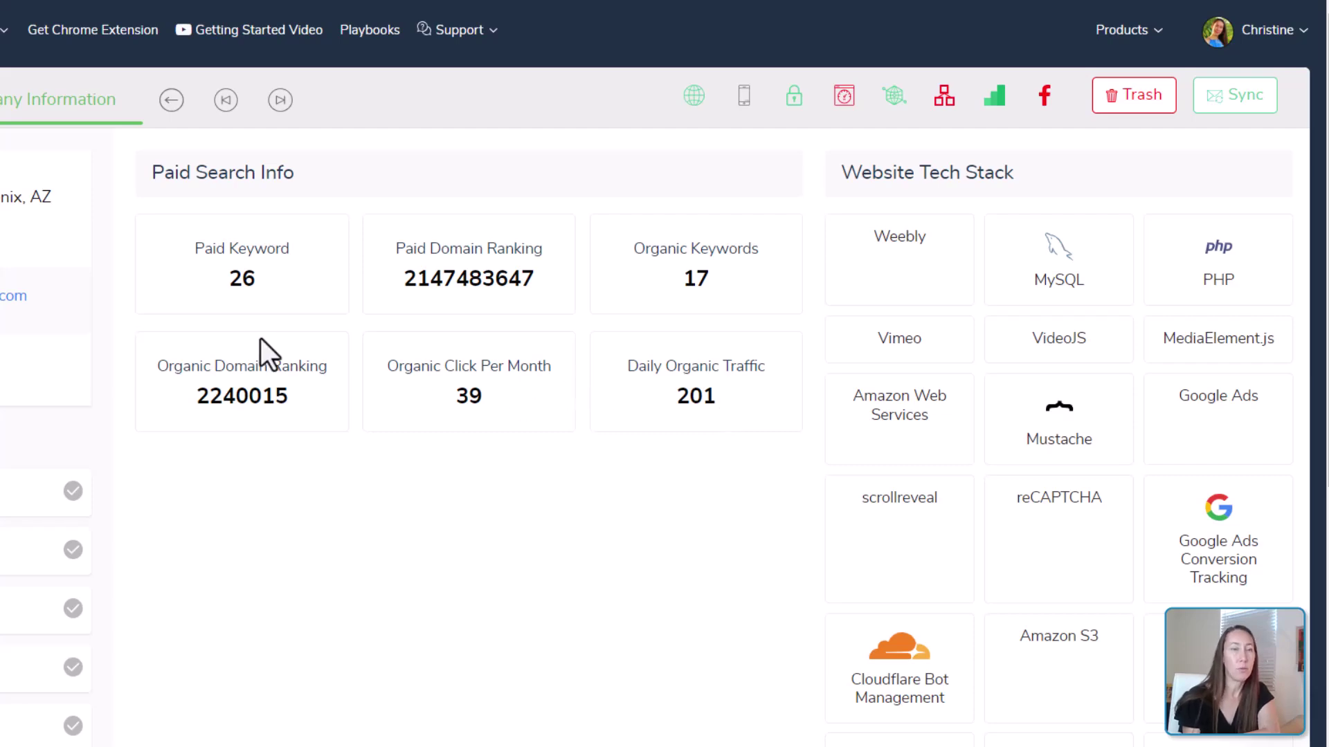
# - Look through Love Pool Care's website preview and check its OG tags and page speed score
pyautogui.click(0, 110)
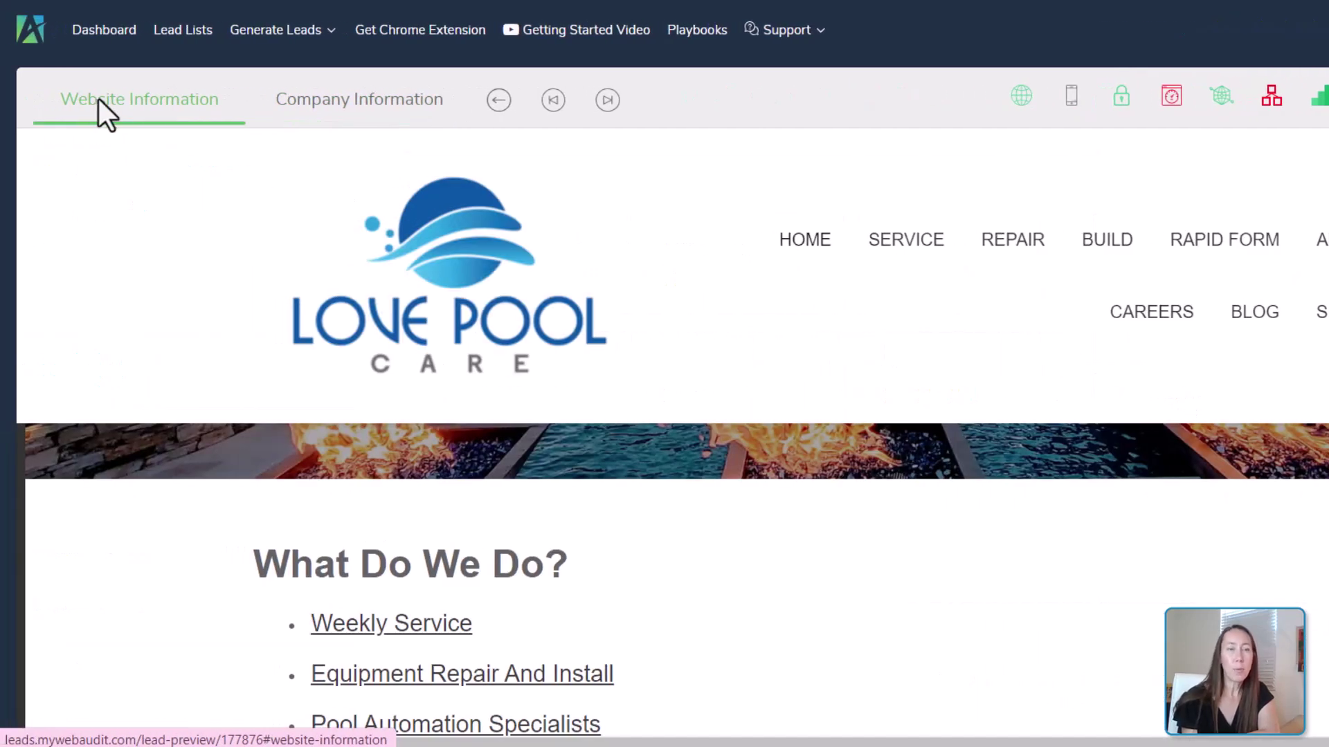
pyautogui.scroll(-10, 646, 422)
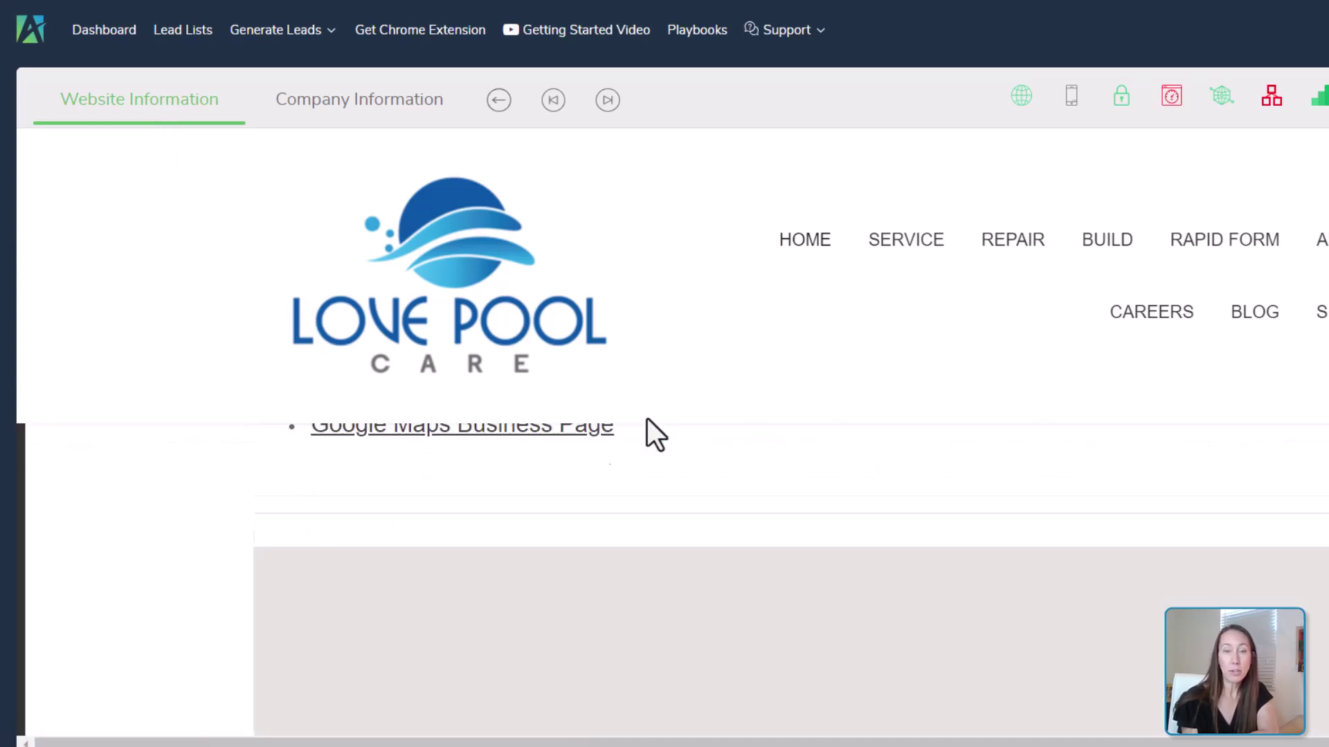
pyautogui.scroll(6, 644, 443)
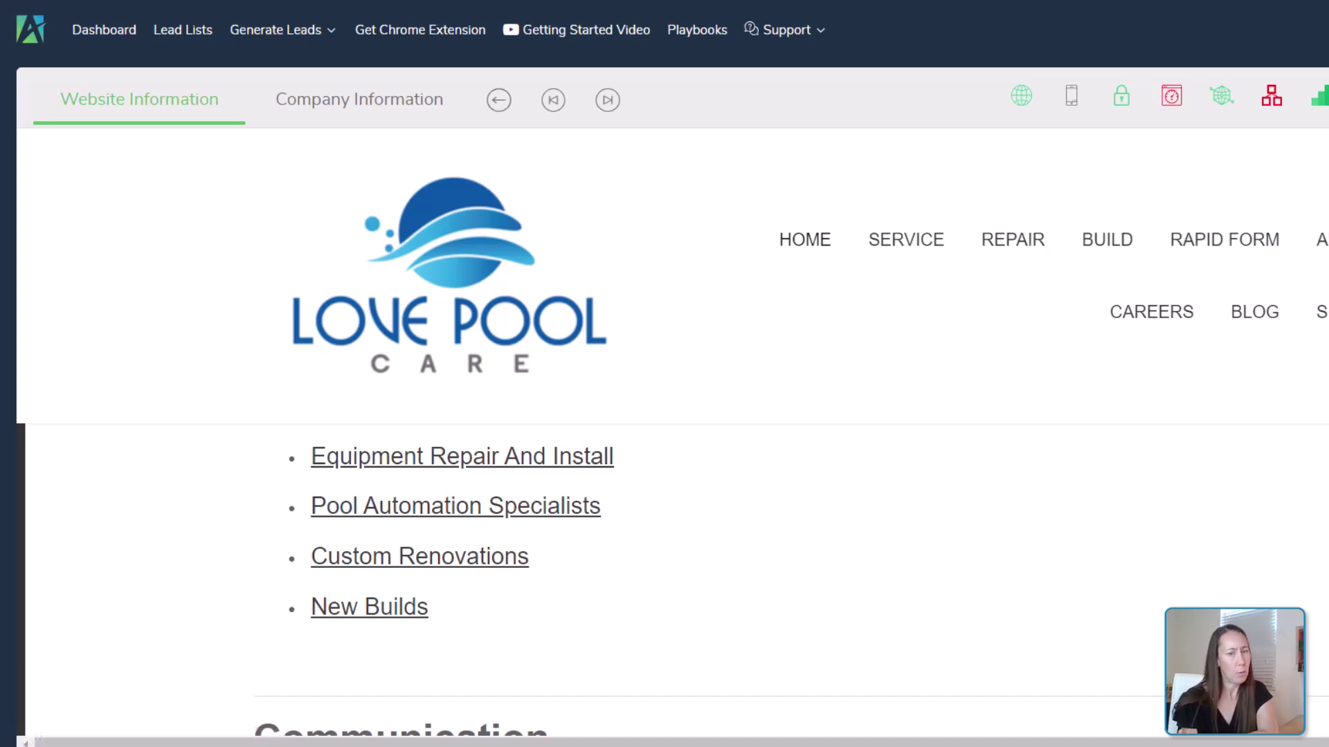
pyautogui.scroll(5, 664, 484)
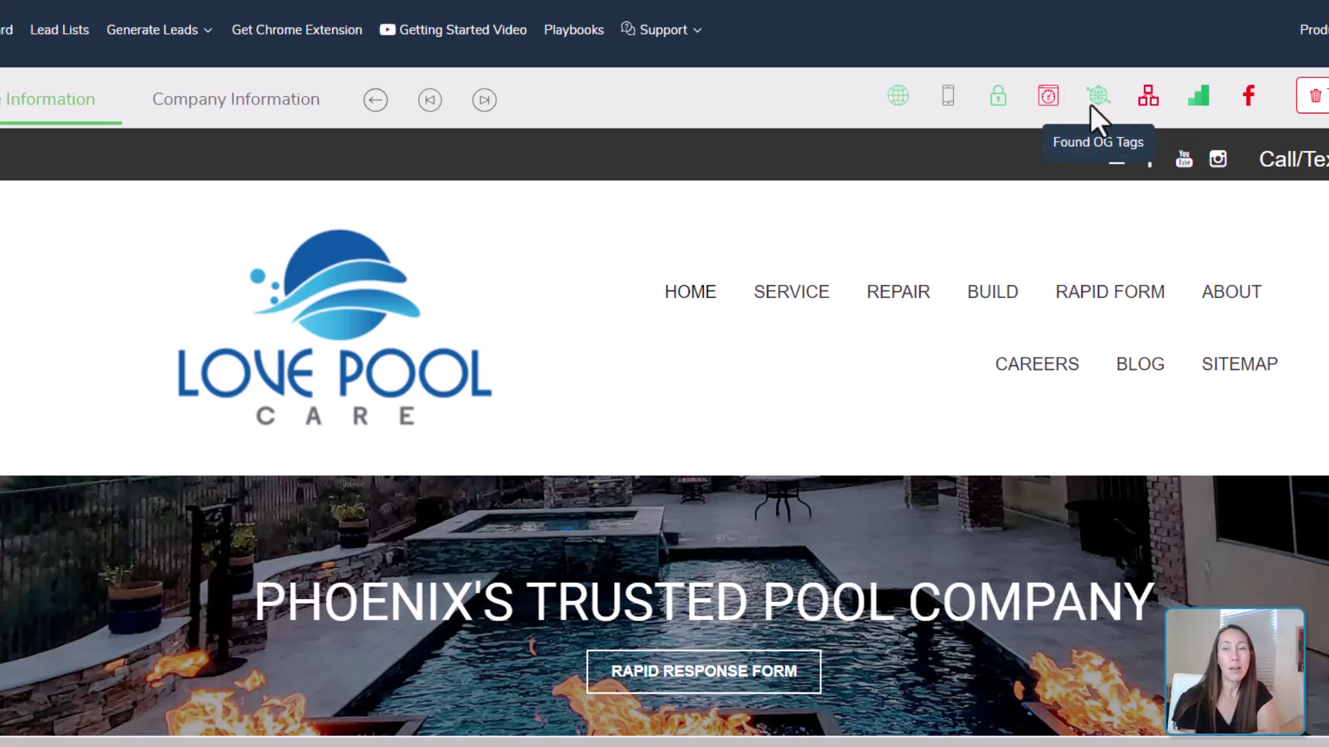
pyautogui.moveTo(1036, 102)
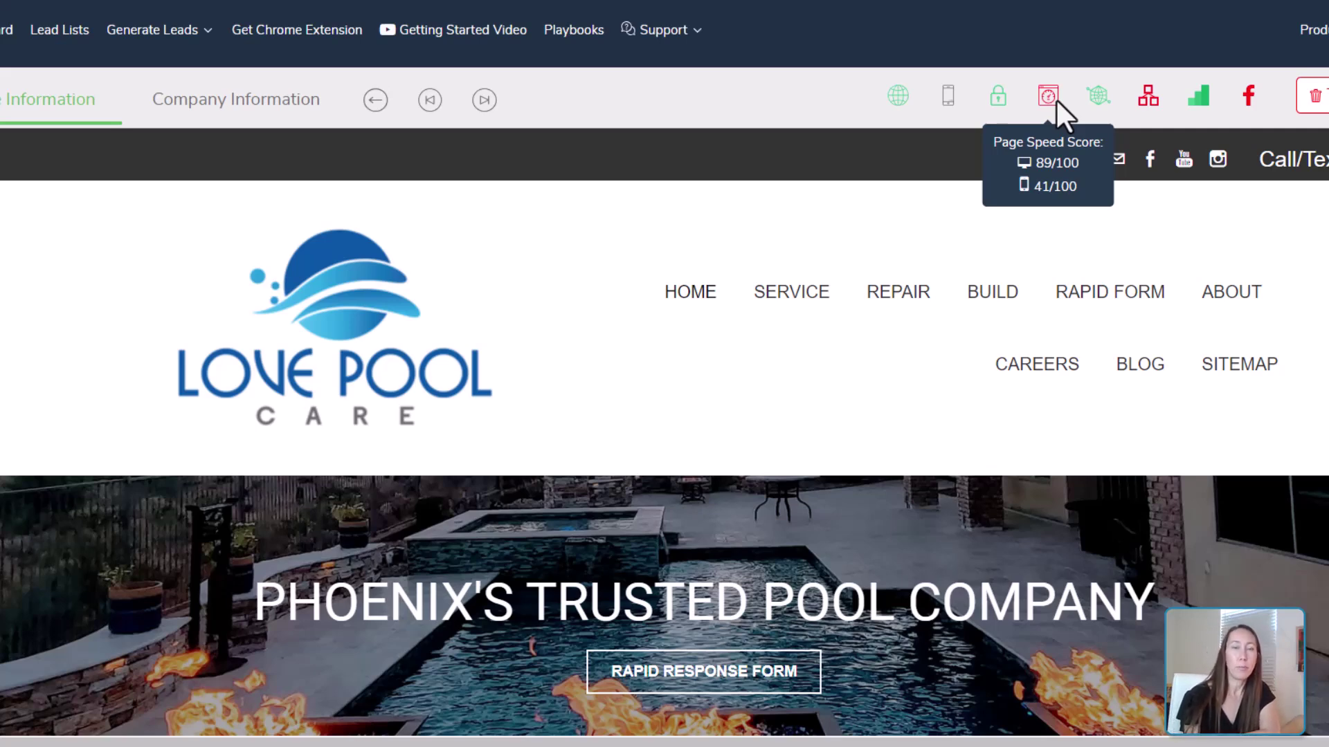
# - Switch to the Audits product and start a new audit from the Audit Dashboard
pyautogui.click(103, 36)
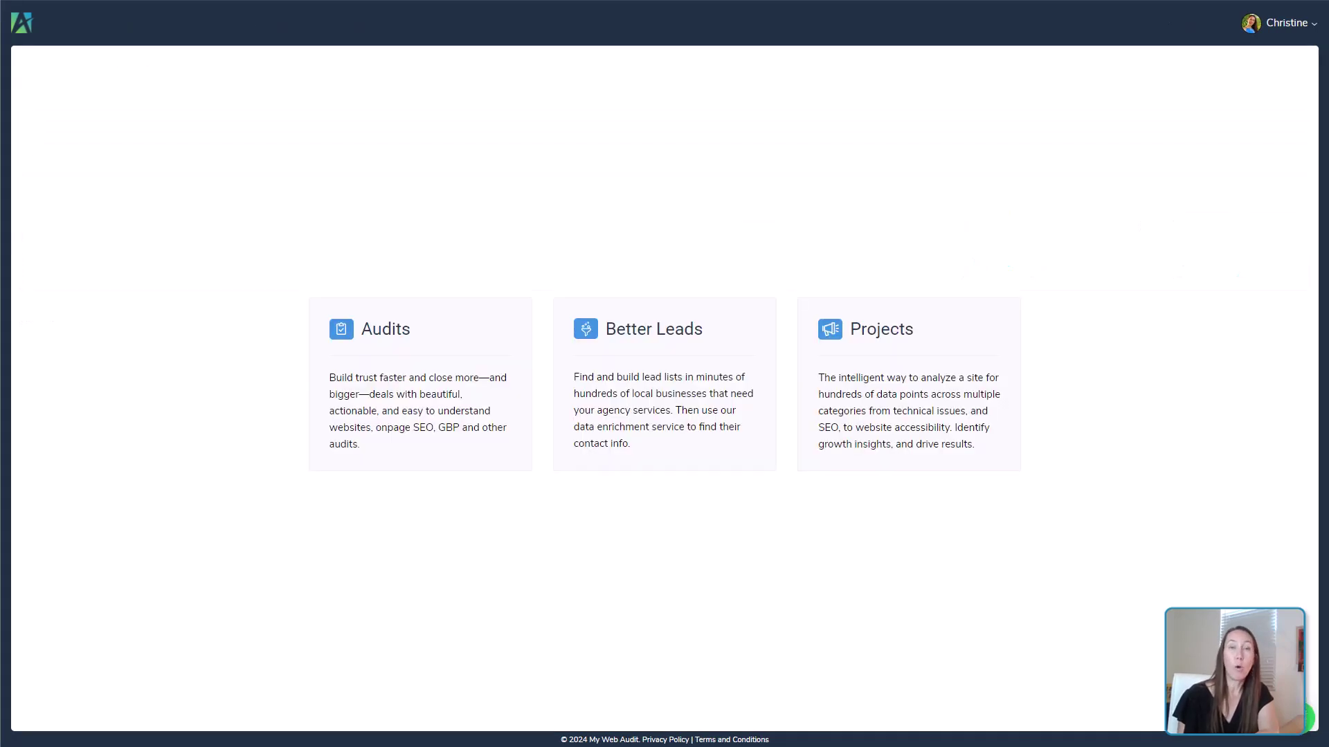
pyautogui.click(424, 430)
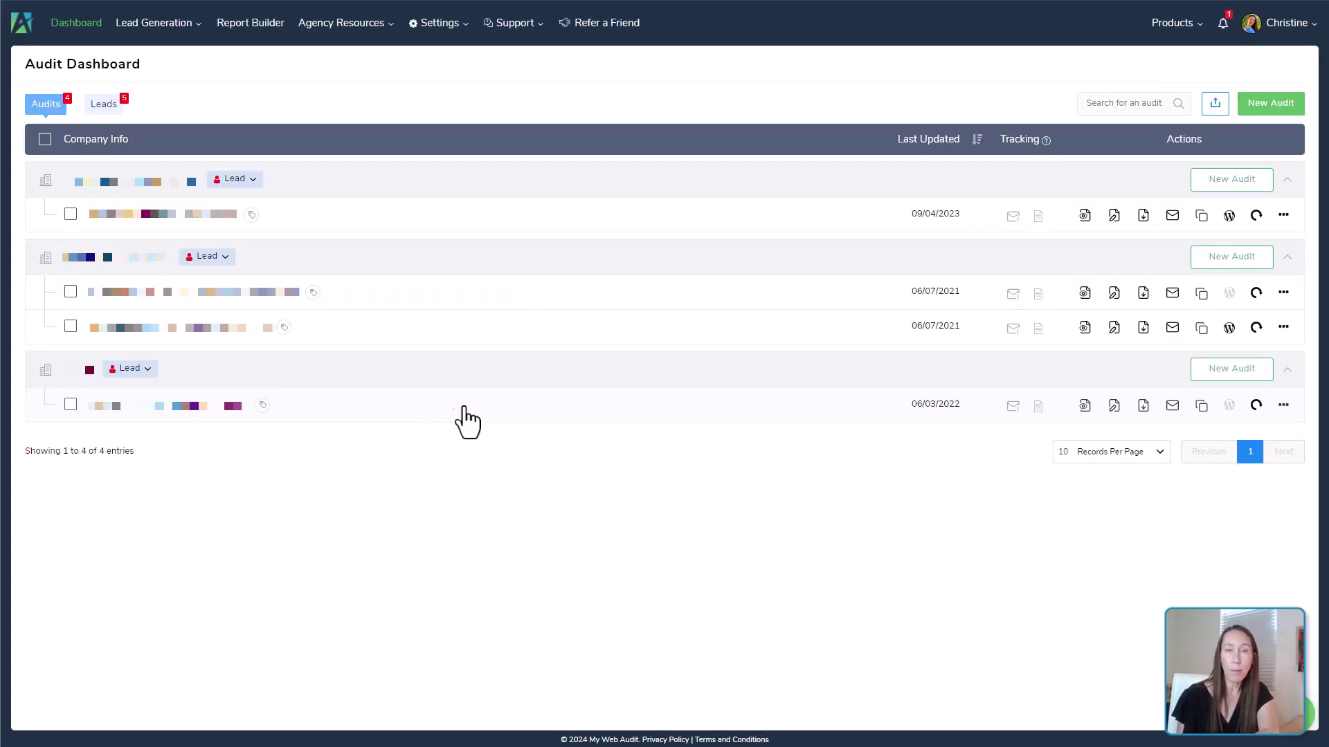
pyautogui.click(1270, 103)
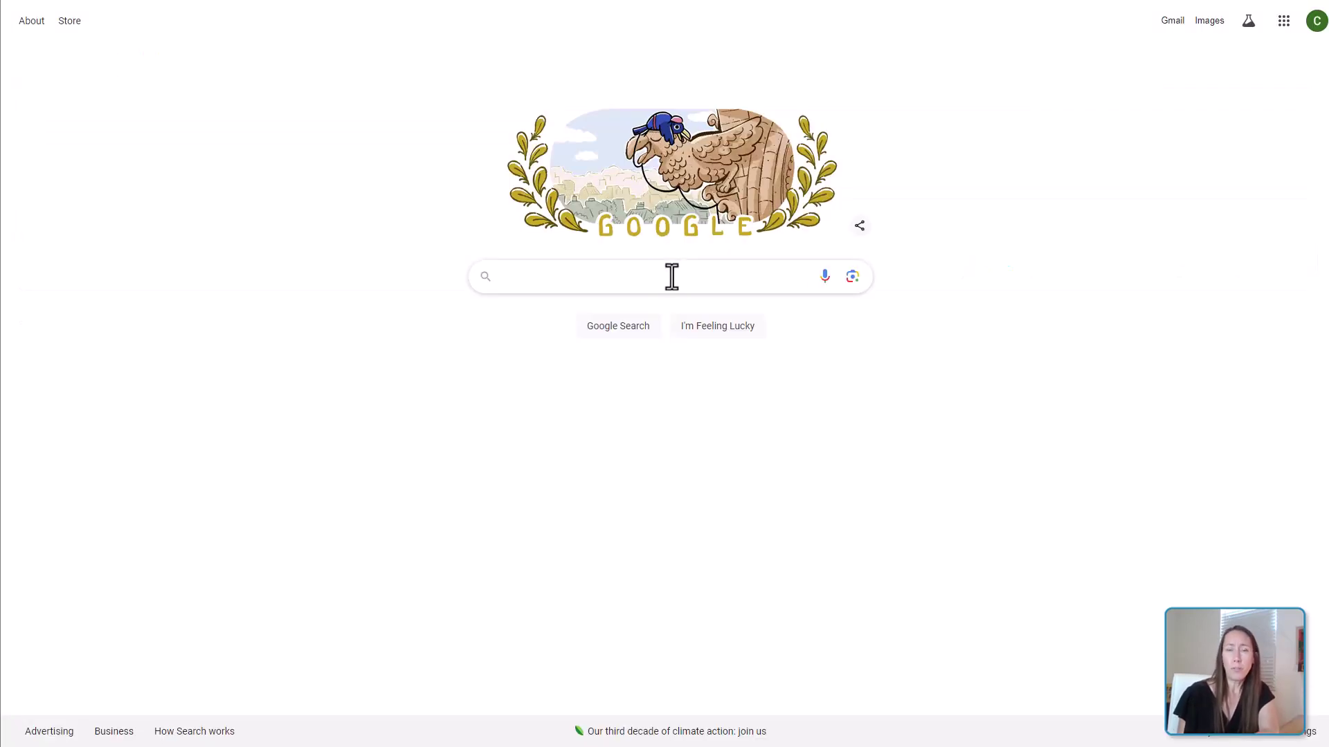
# - Search Google for "fast growing pest control companies" and look through the results, including the largest pest control companies
pyautogui.click(670, 276)
pyautogui.write('fast g')
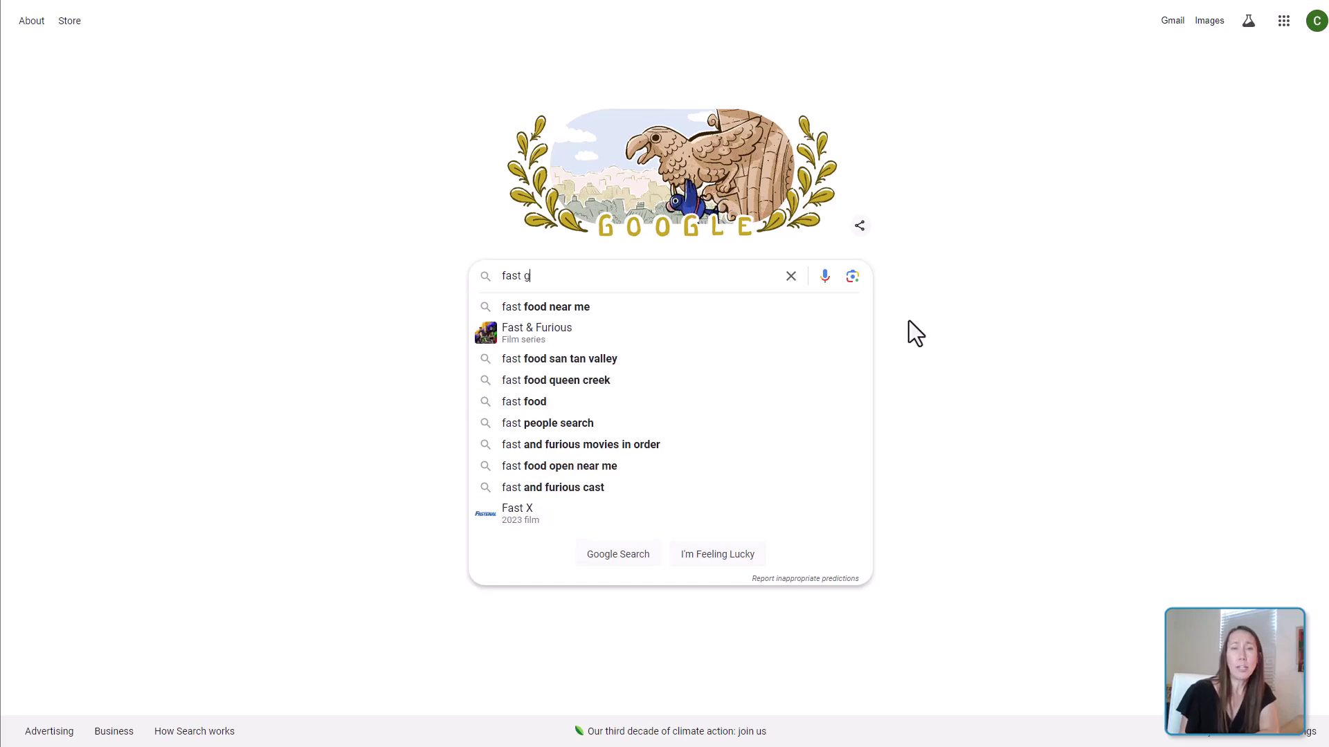
pyautogui.write('rowing pest control ')
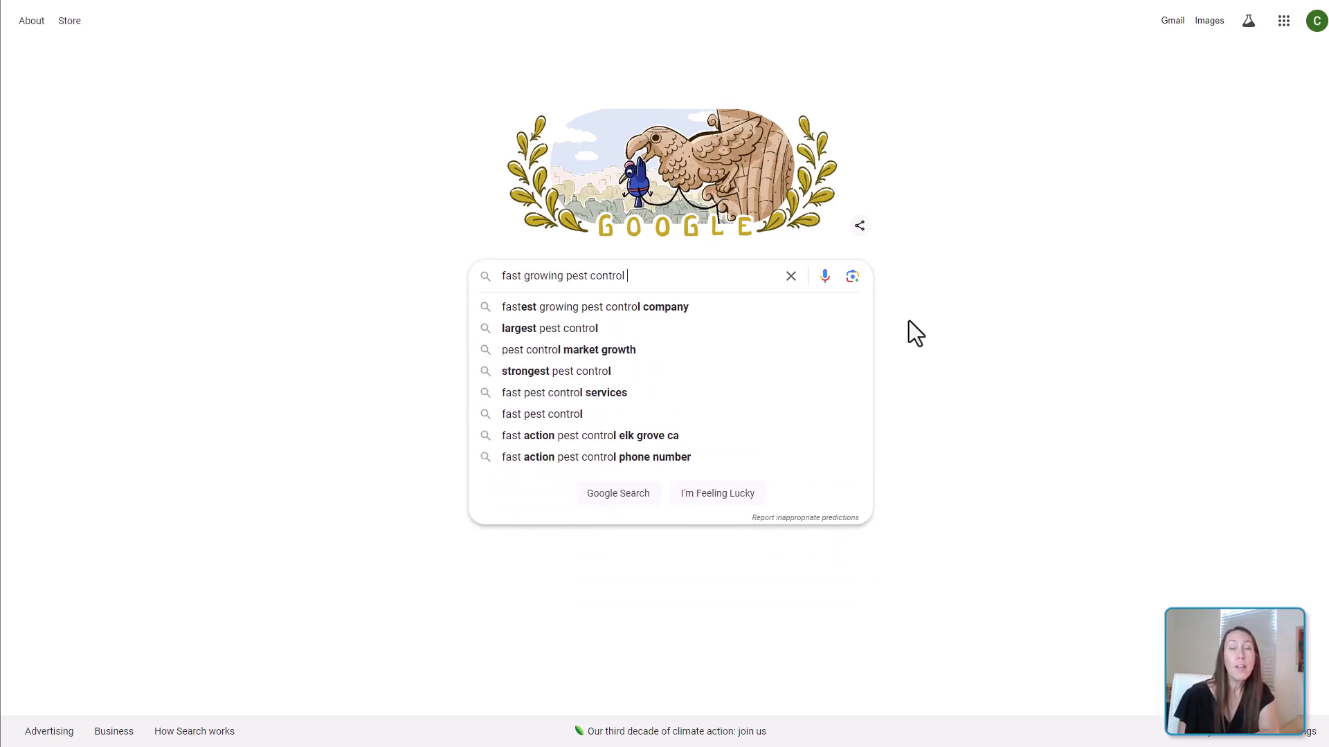
pyautogui.write('companies')
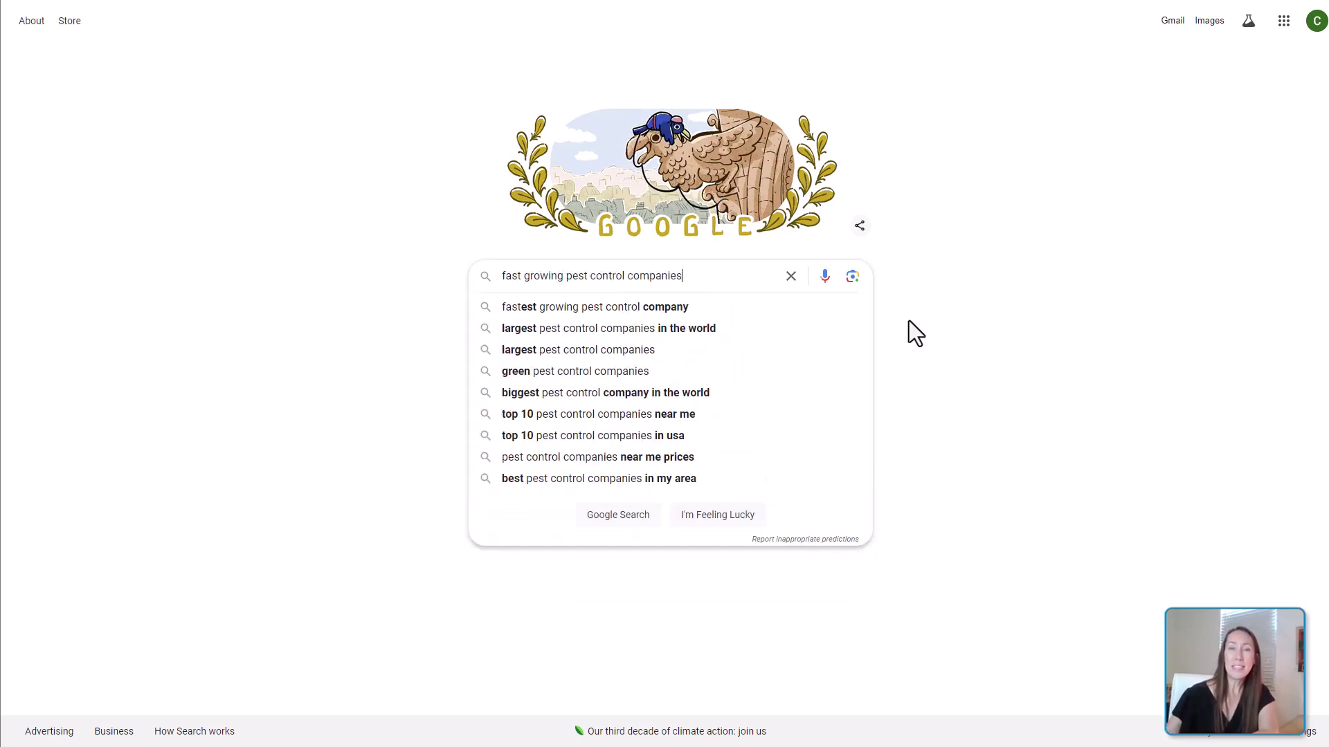
pyautogui.press('Return')
pyautogui.scroll(-2, 769, 343)
pyautogui.scroll(-5, 770, 344)
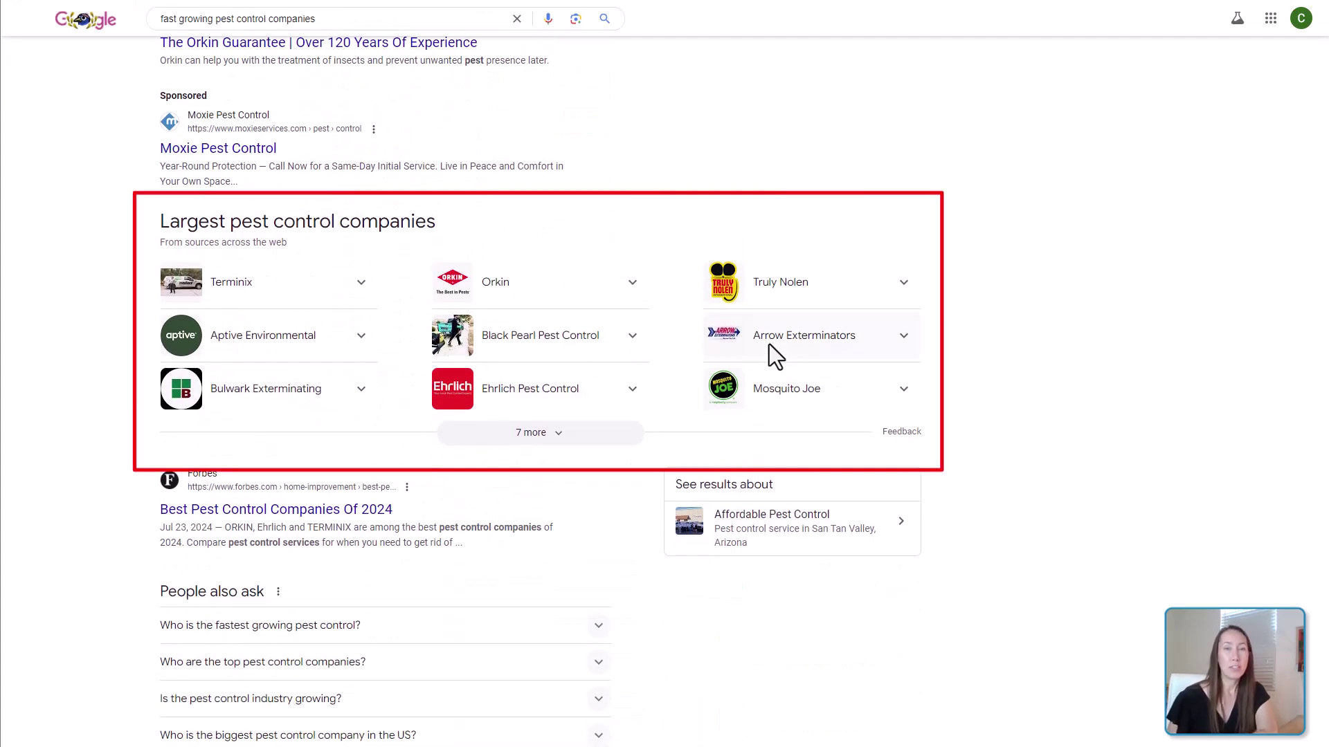
pyautogui.scroll(-4, 964, 441)
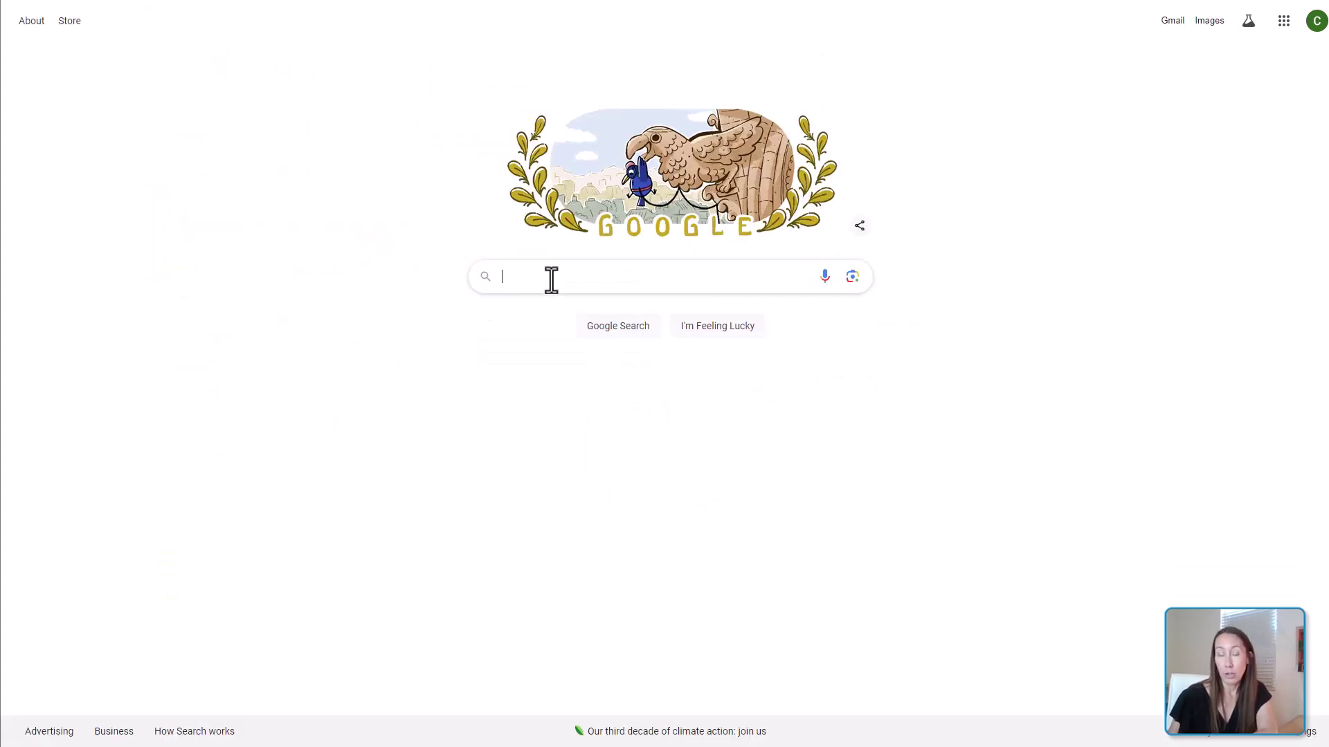
# - Search Google for "fastest growing companies in arizona" and look through the listed articles and rankings
pyautogui.click(549, 279)
pyautogui.write('fastest g')
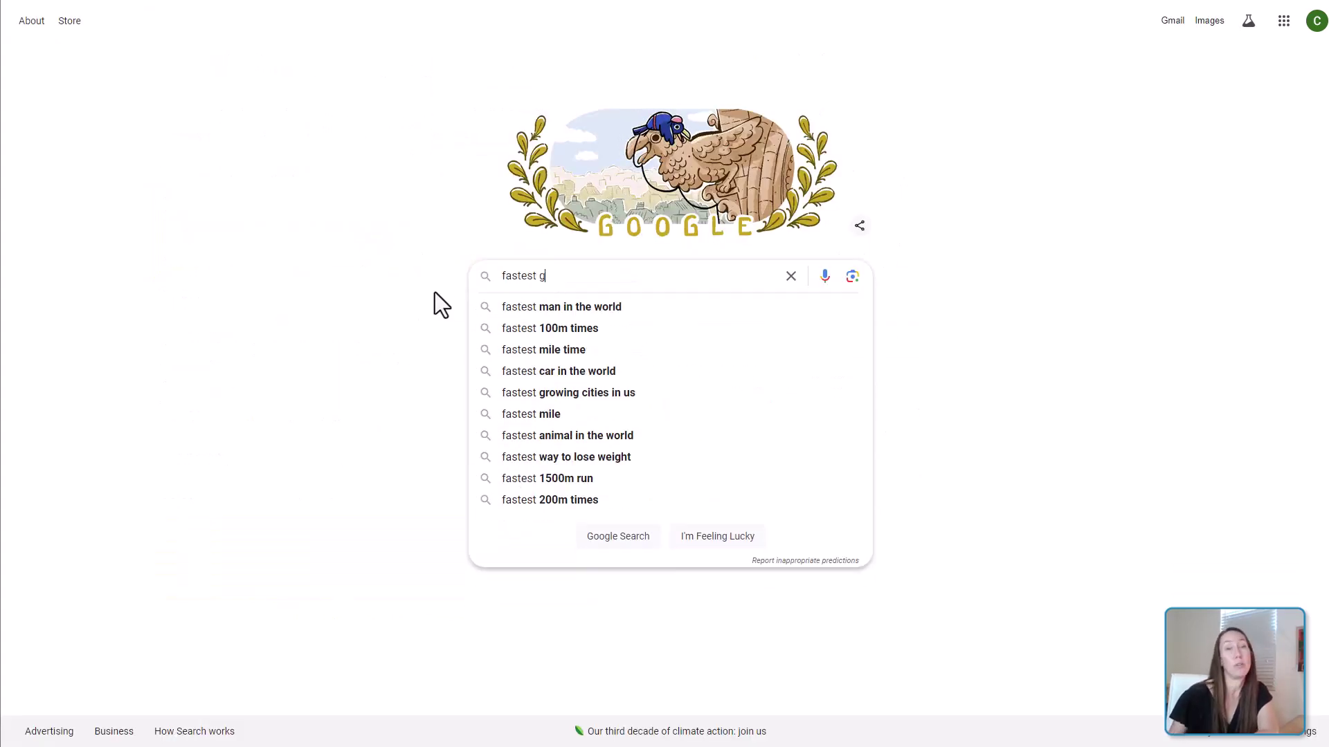
pyautogui.write('rowing companies in arizona')
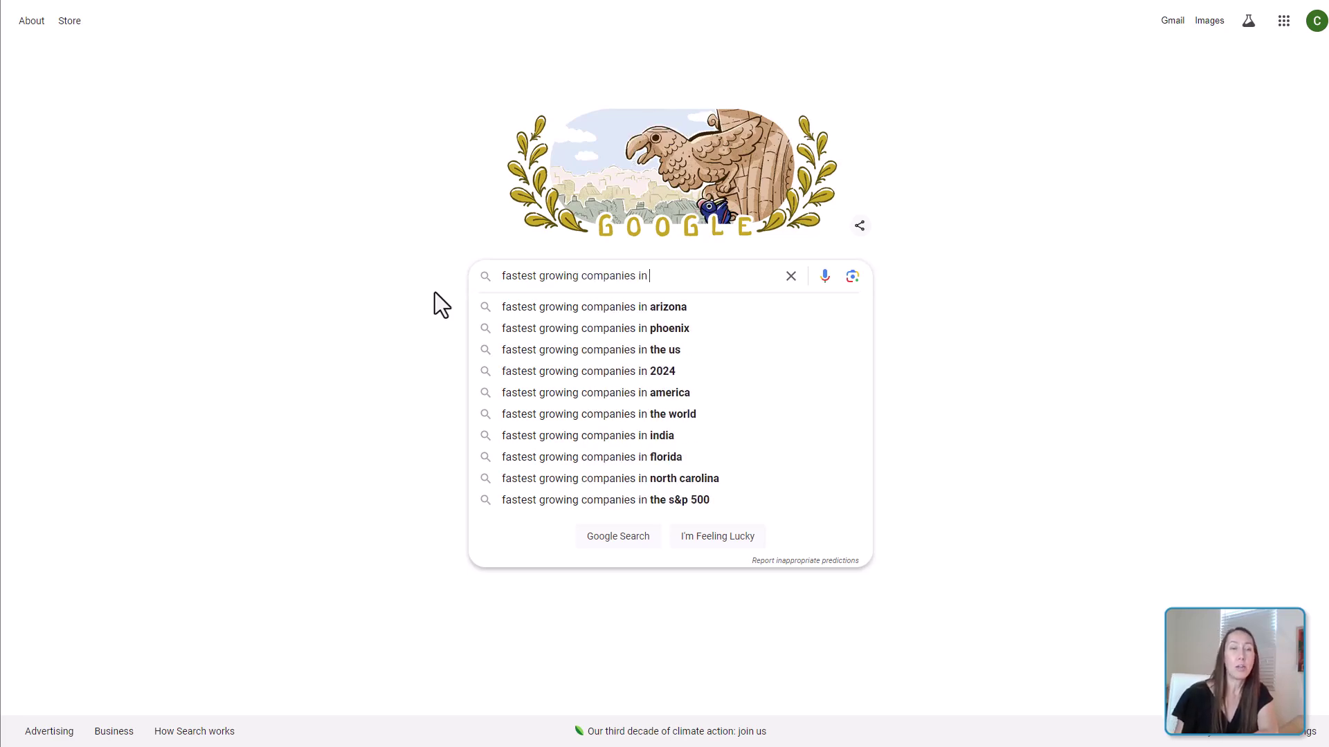
pyautogui.press('Return')
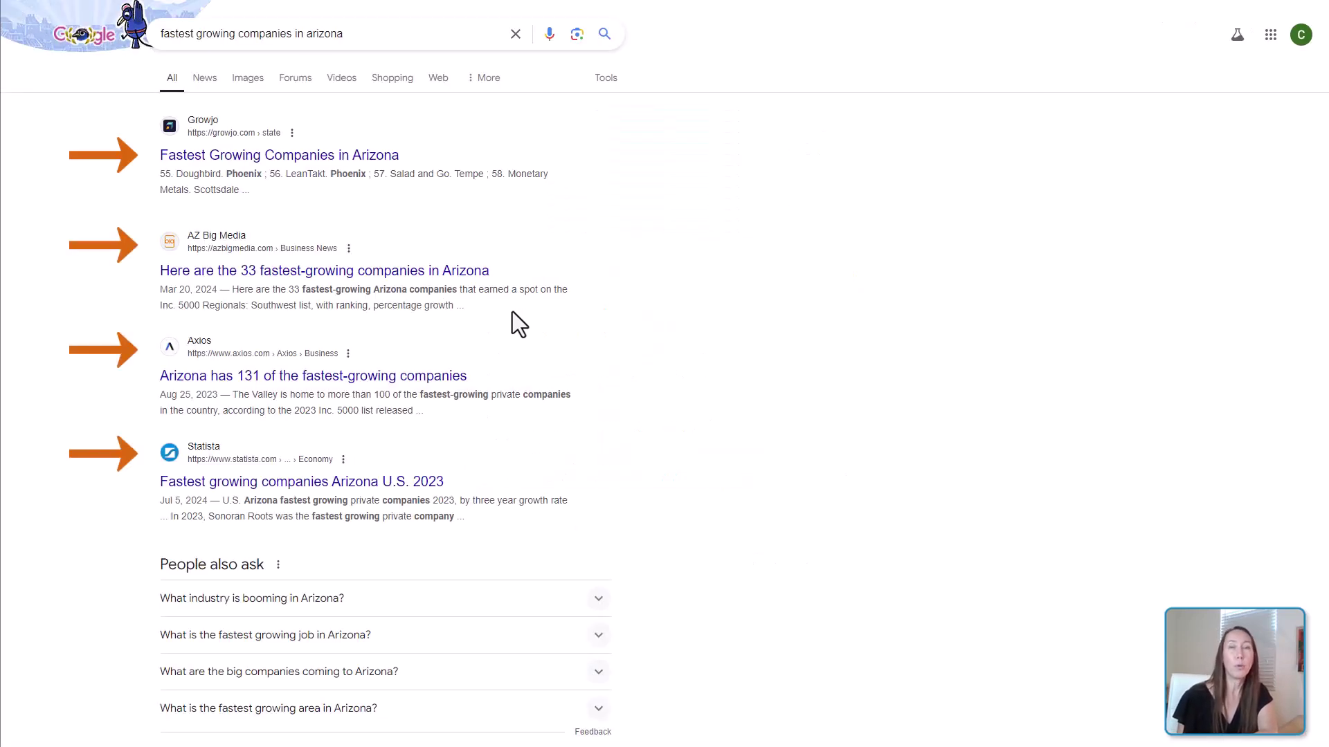
pyautogui.scroll(-2, 633, 310)
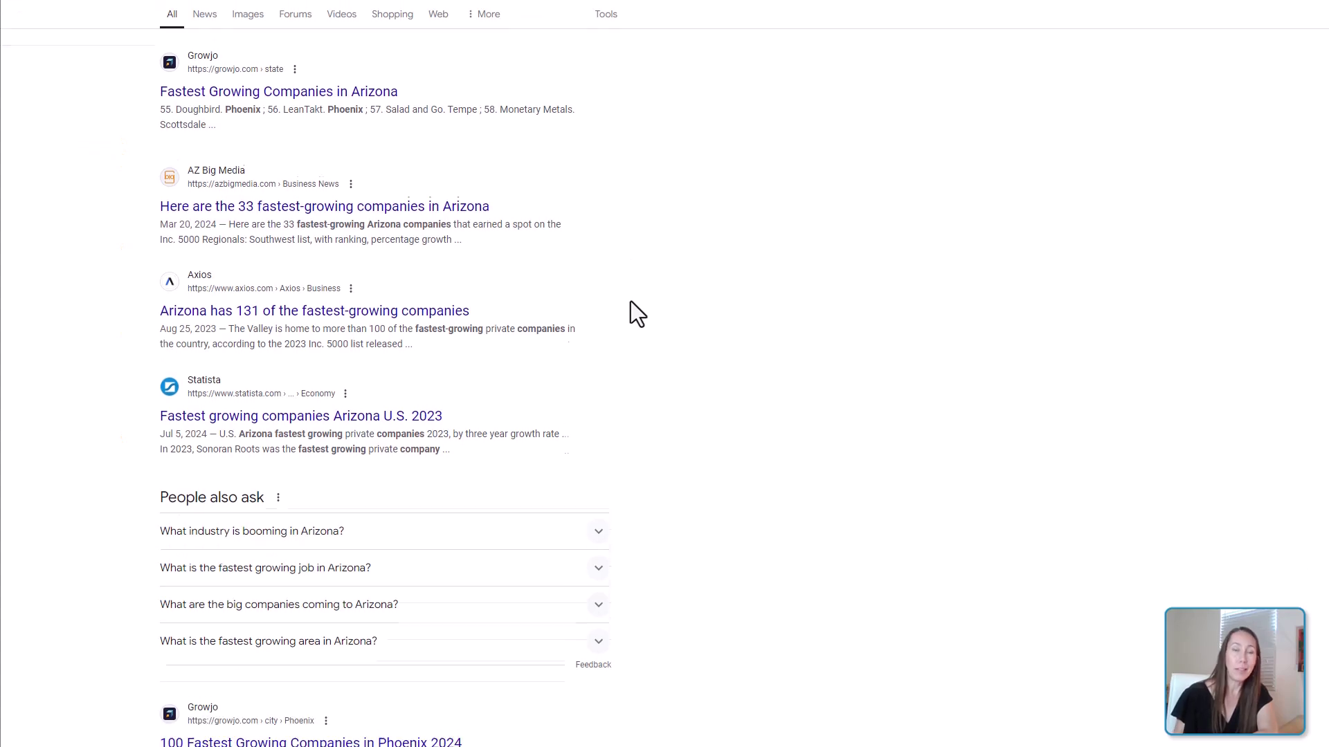
pyautogui.scroll(-4, 629, 302)
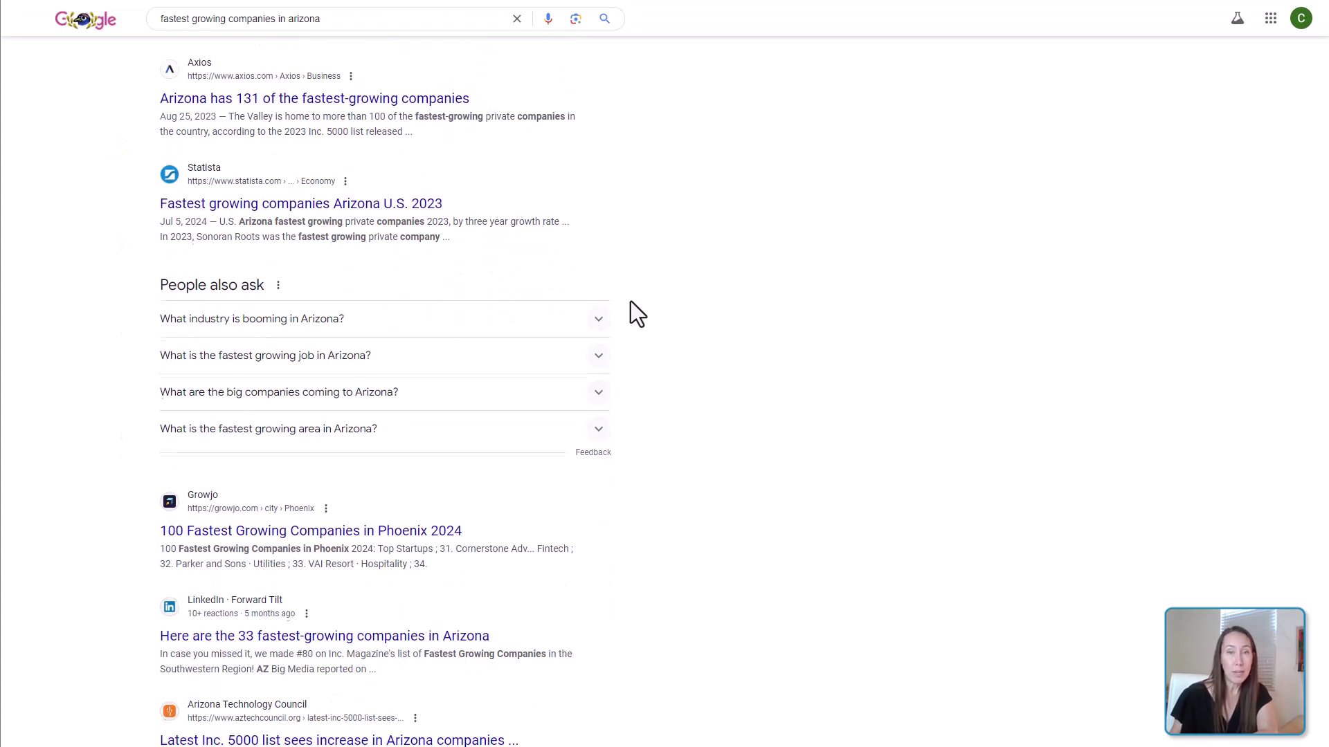
pyautogui.scroll(-1, 630, 314)
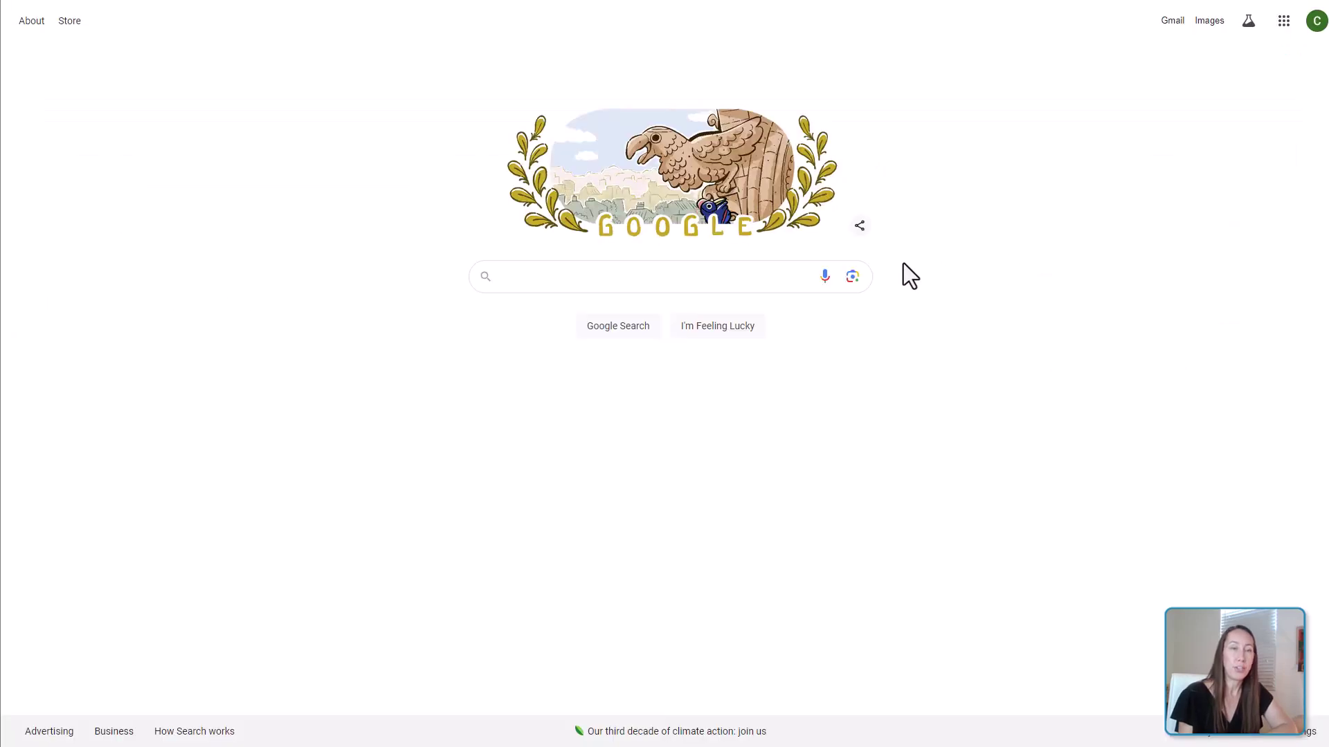
# - Search Google for "highest income cities in arizona" and look through the results for city income rankings
pyautogui.click(739, 274)
pyautogui.write('h')
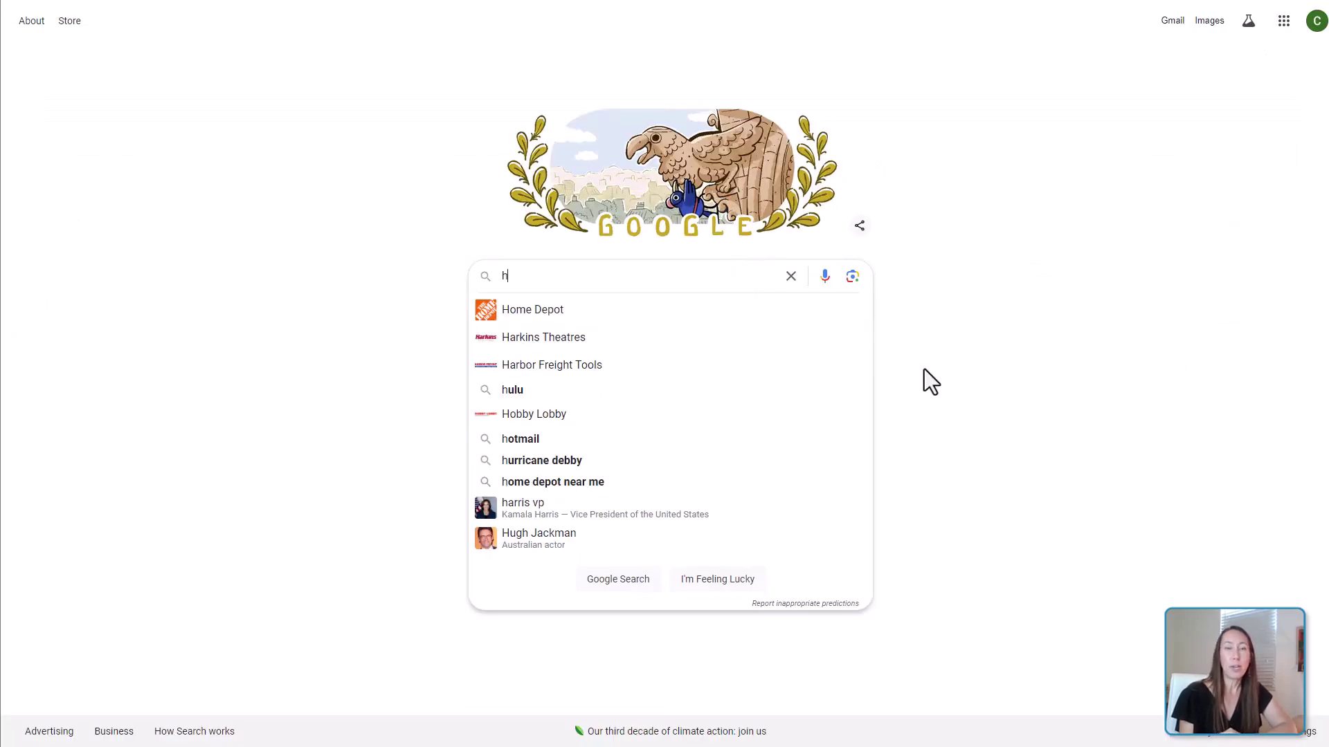
pyautogui.write('ighest income cit')
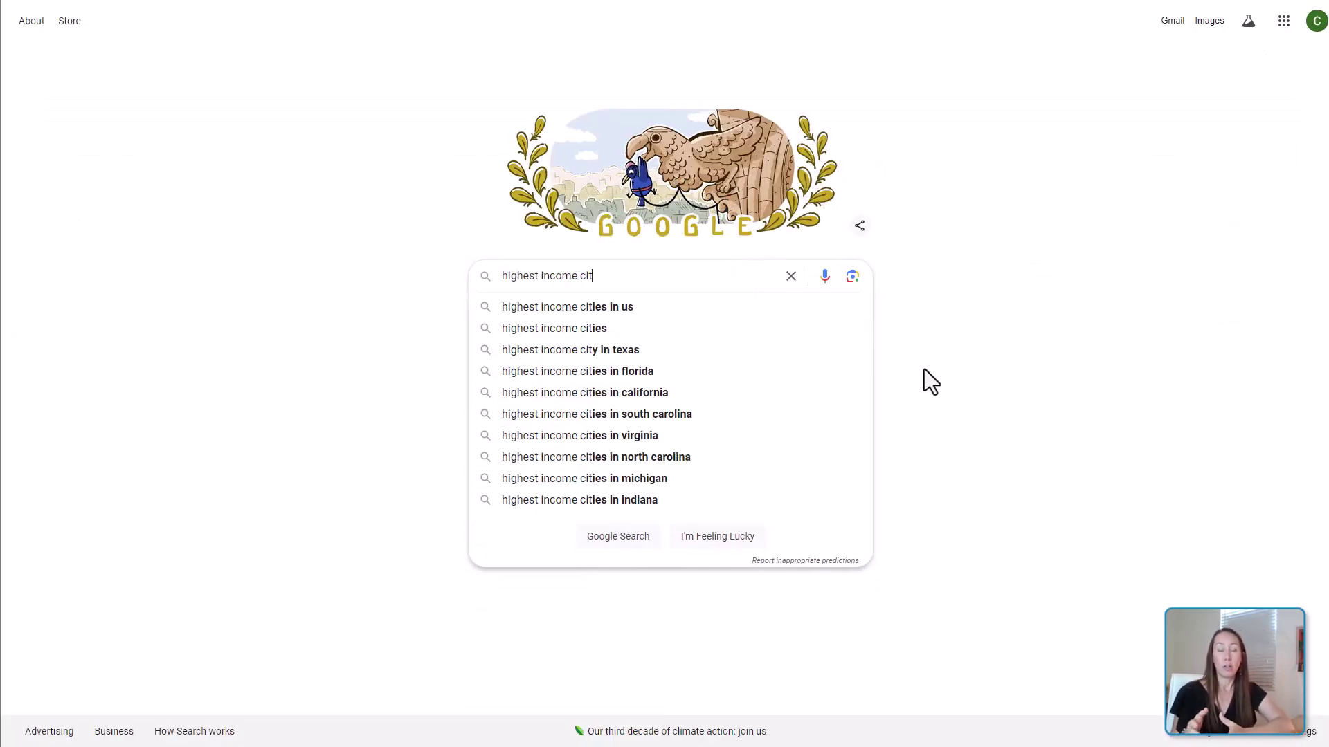
pyautogui.write('ies in arizona')
pyautogui.press('Return')
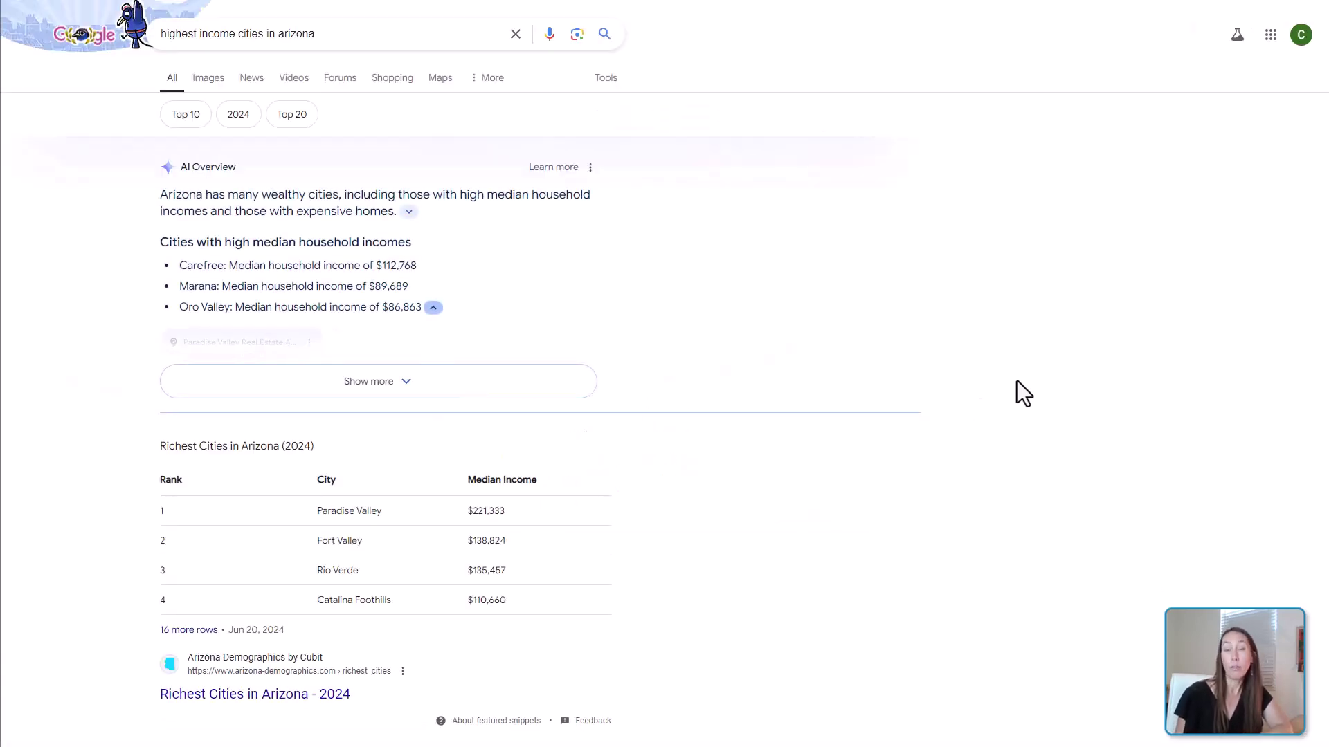
pyautogui.scroll(-3, 1016, 381)
pyautogui.scroll(-2, 1016, 381)
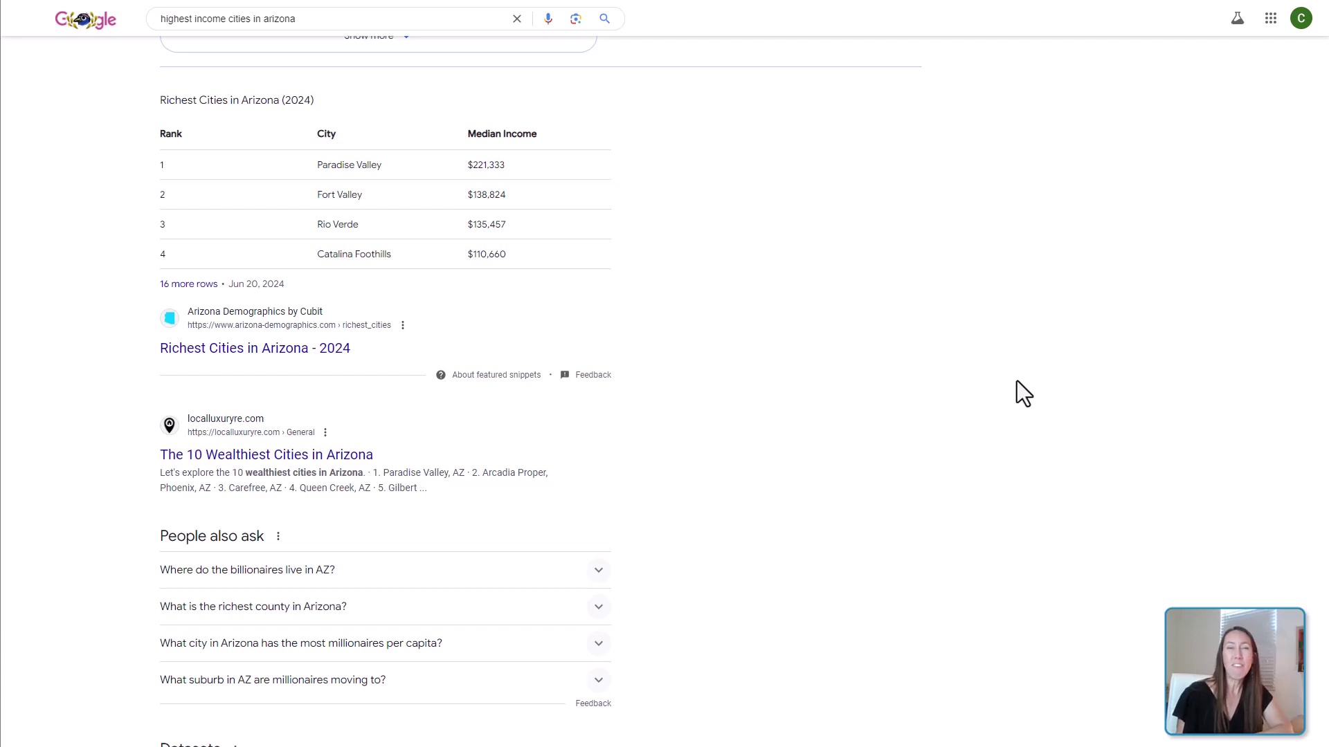
pyautogui.scroll(-5, 1016, 381)
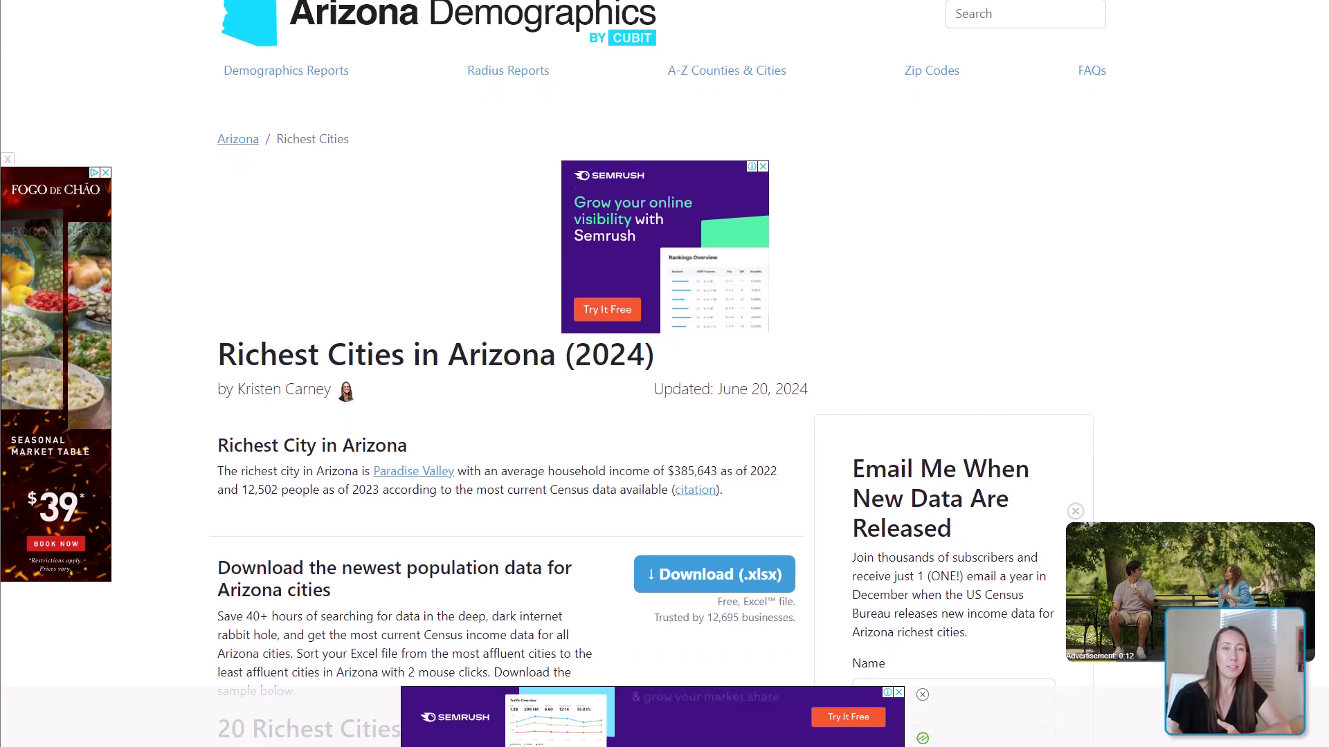
# - Examine the 20 Richest Cities in Arizona table on the Arizona Demographics page
pyautogui.scroll(-5, 642, 369)
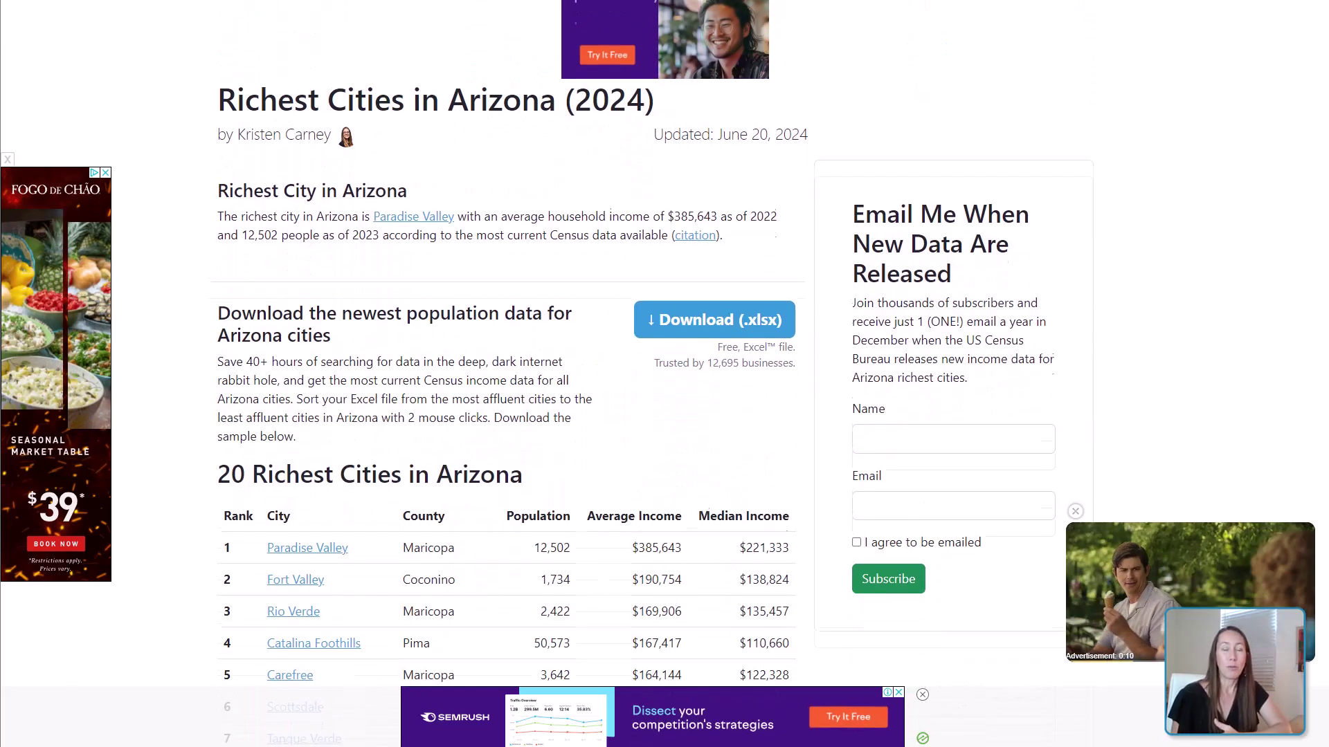
pyautogui.scroll(-5, 642, 369)
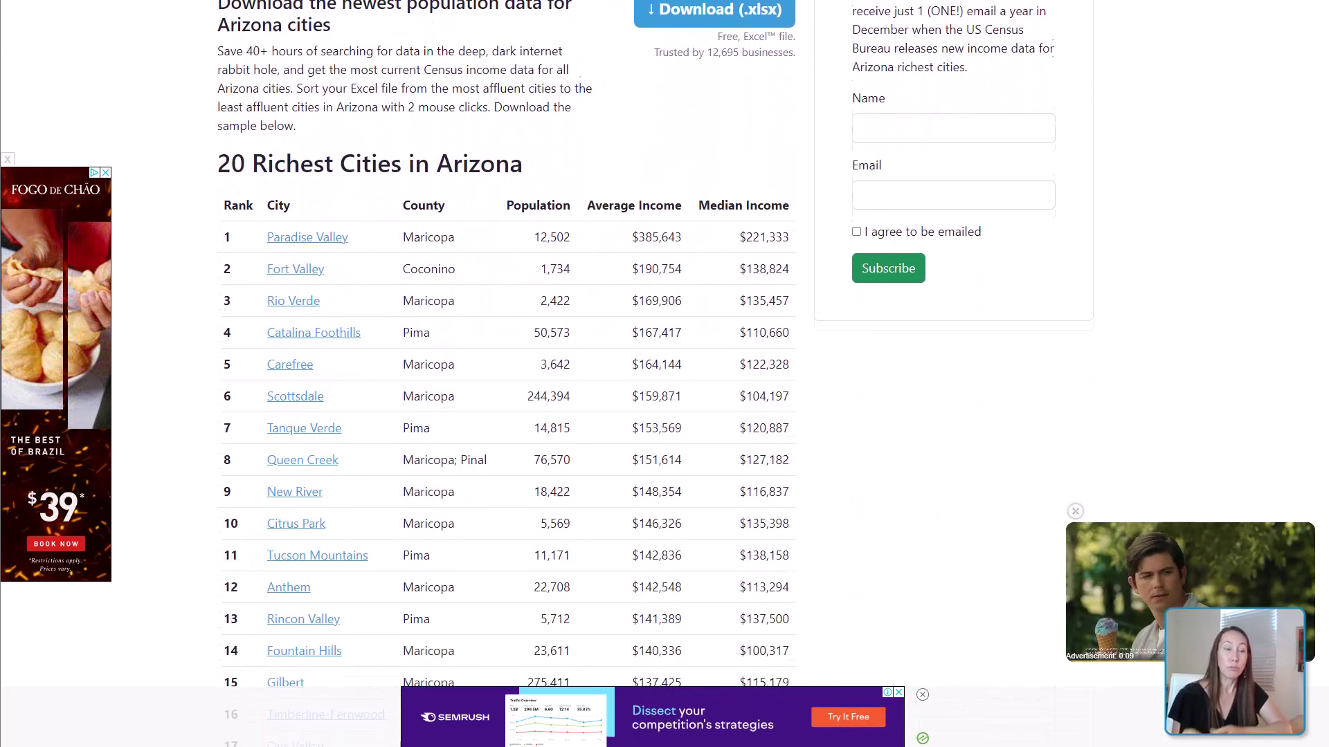
pyautogui.scroll(-2, 643, 370)
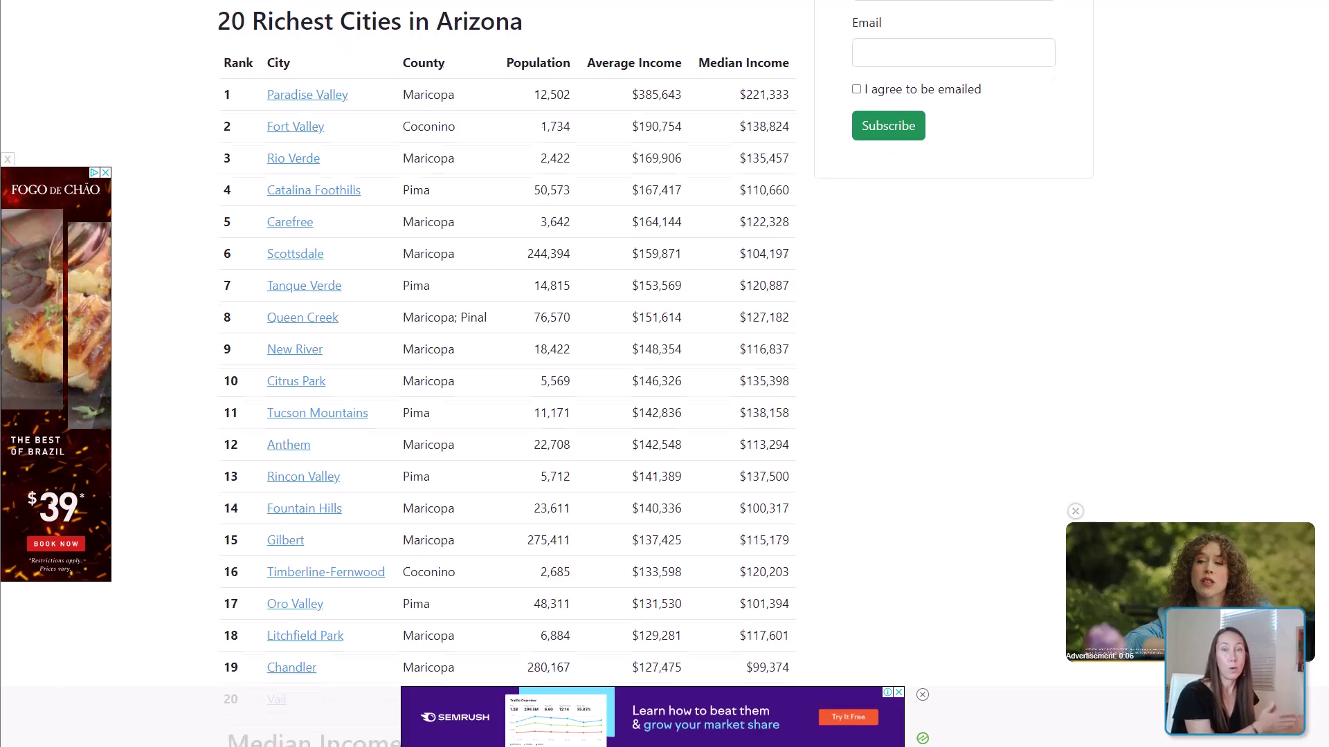